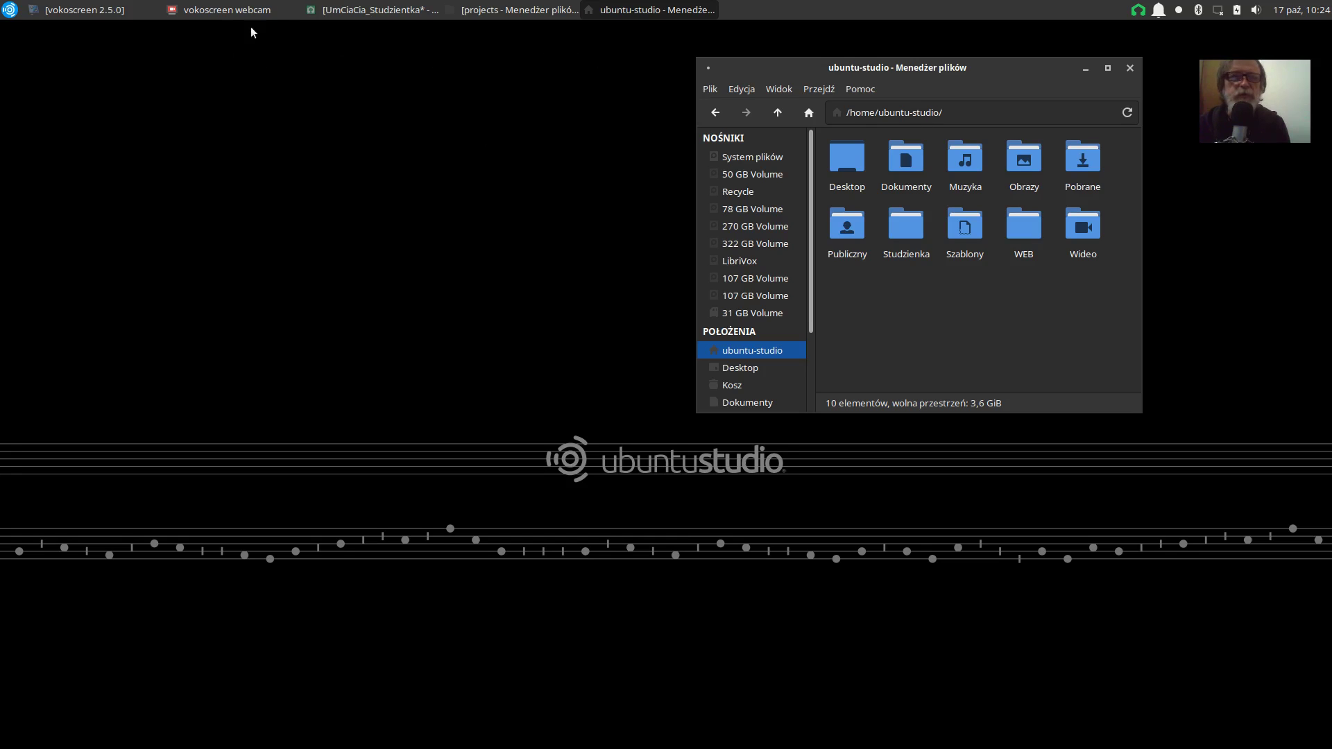
# - Switch to LMMS, reposition its window, and add an LB302 instrument track to the song
pyautogui.click(340, 12)
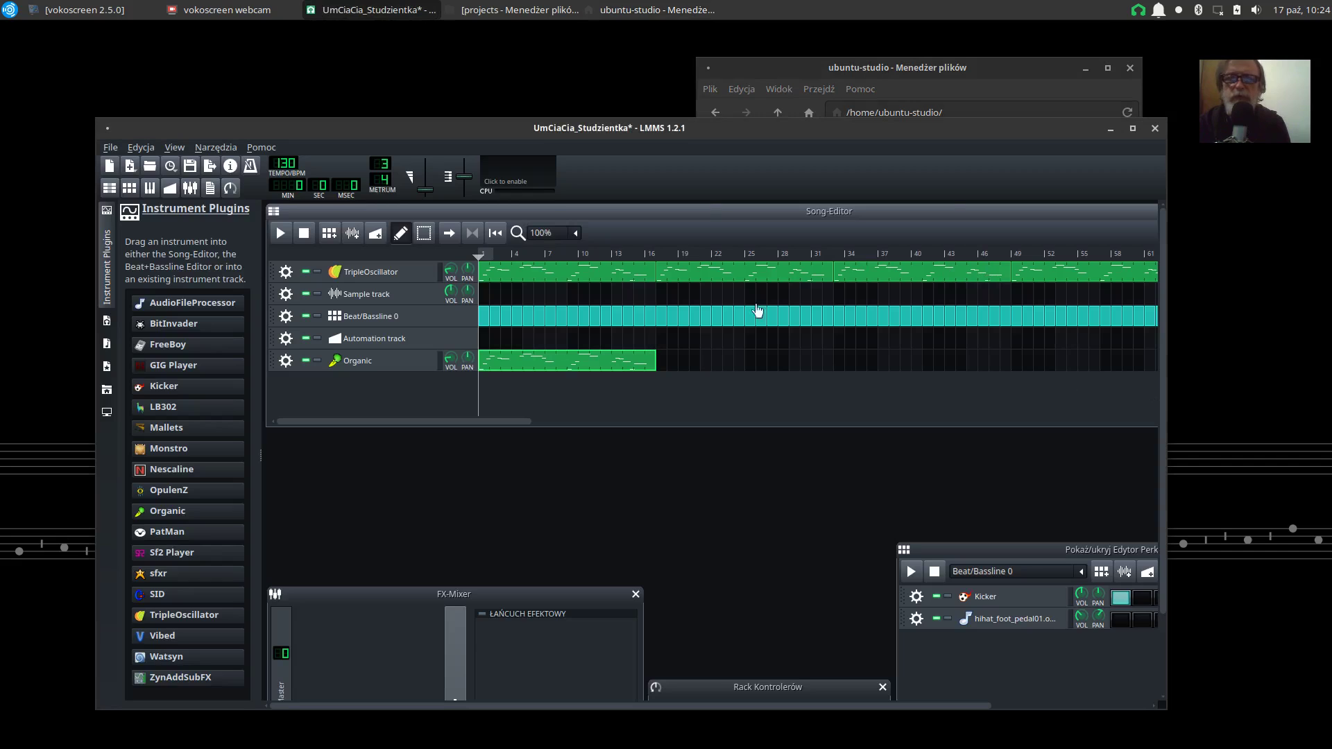
pyautogui.moveTo(951, 135); pyautogui.dragTo(854, 54)
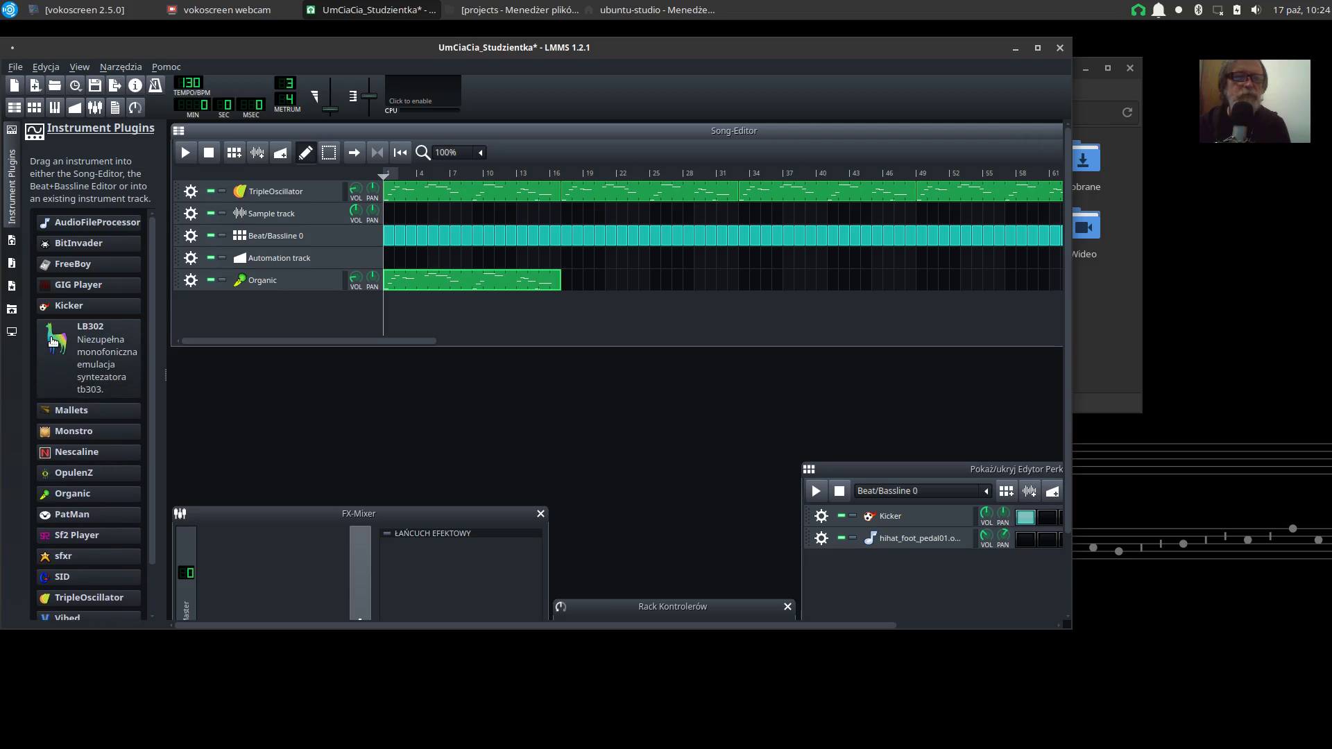
pyautogui.moveTo(52, 340); pyautogui.dragTo(463, 312)
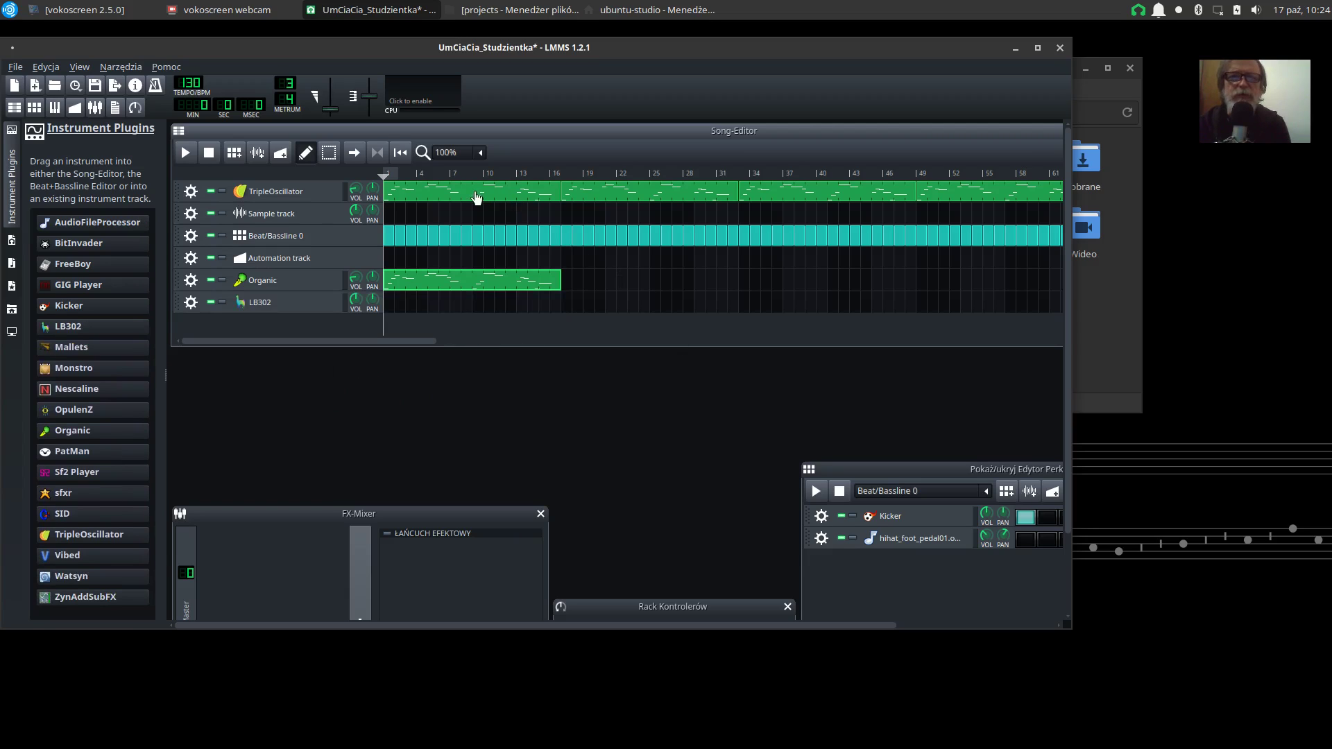
# - Review the first TripleOscillator pattern in the Piano Roll with the LMMS window enlarged, and close the Piano Roll
pyautogui.doubleClick(469, 194)
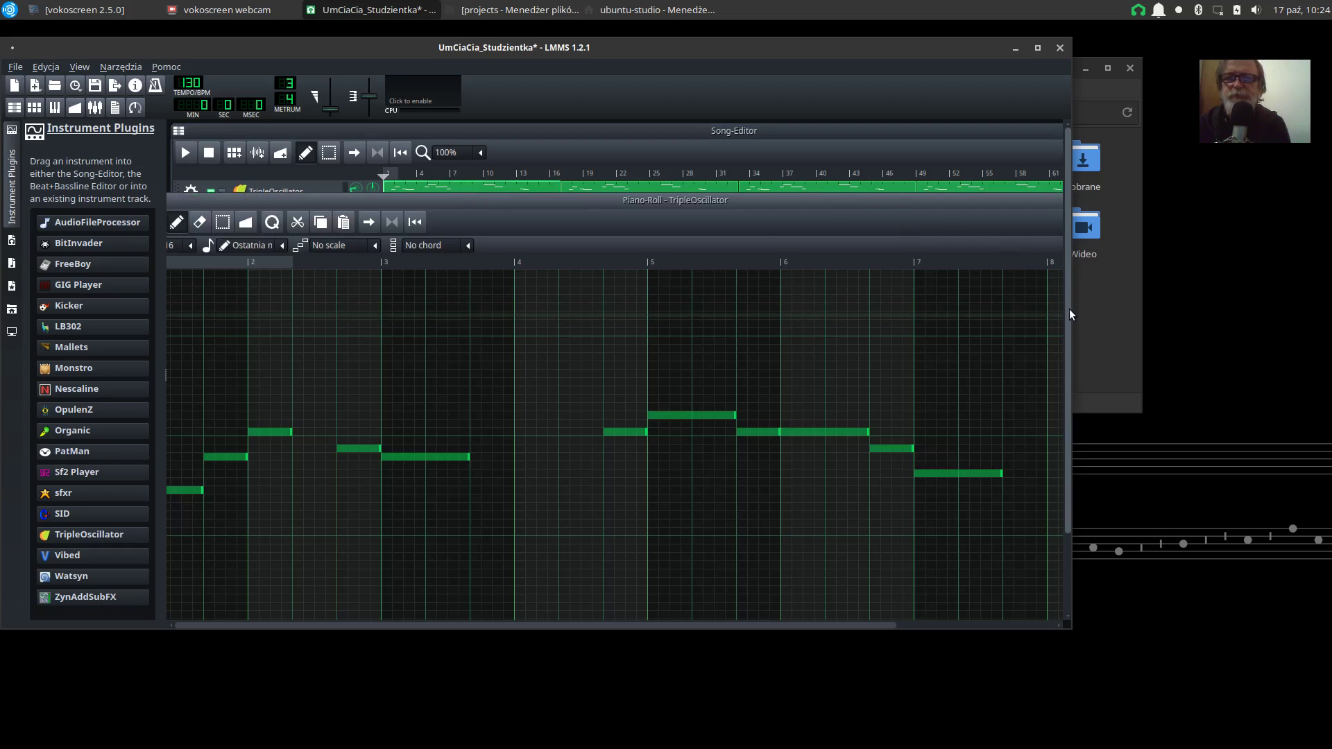
pyautogui.moveTo(1065, 306); pyautogui.dragTo(1201, 308)
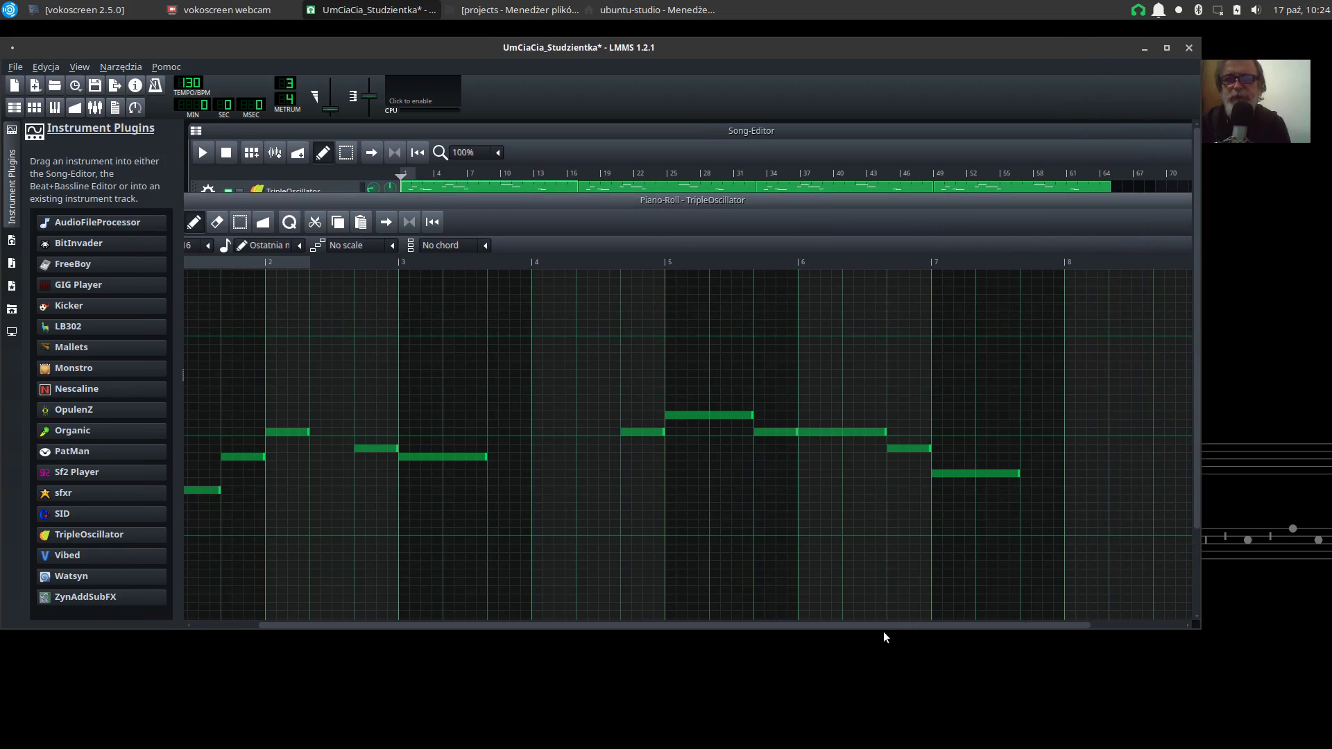
pyautogui.moveTo(885, 623); pyautogui.dragTo(883, 703)
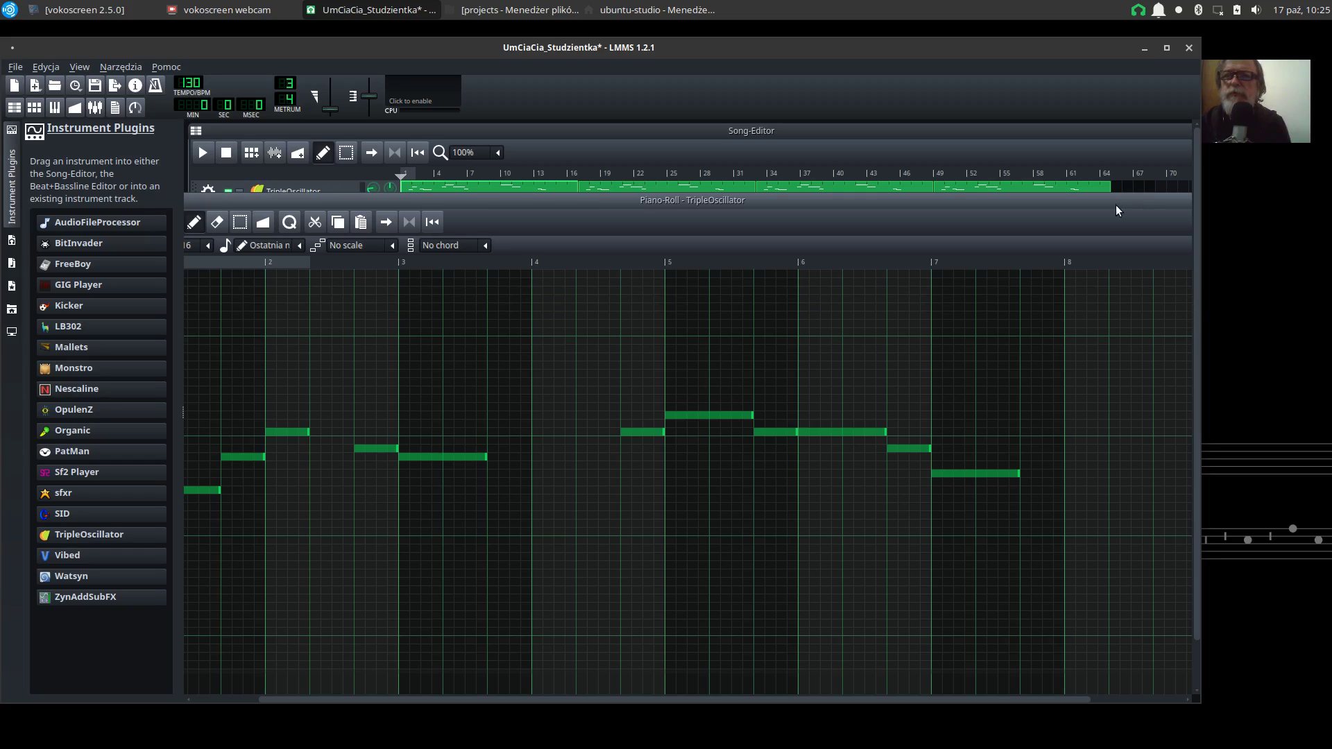
pyautogui.moveTo(1114, 202); pyautogui.dragTo(1101, 278)
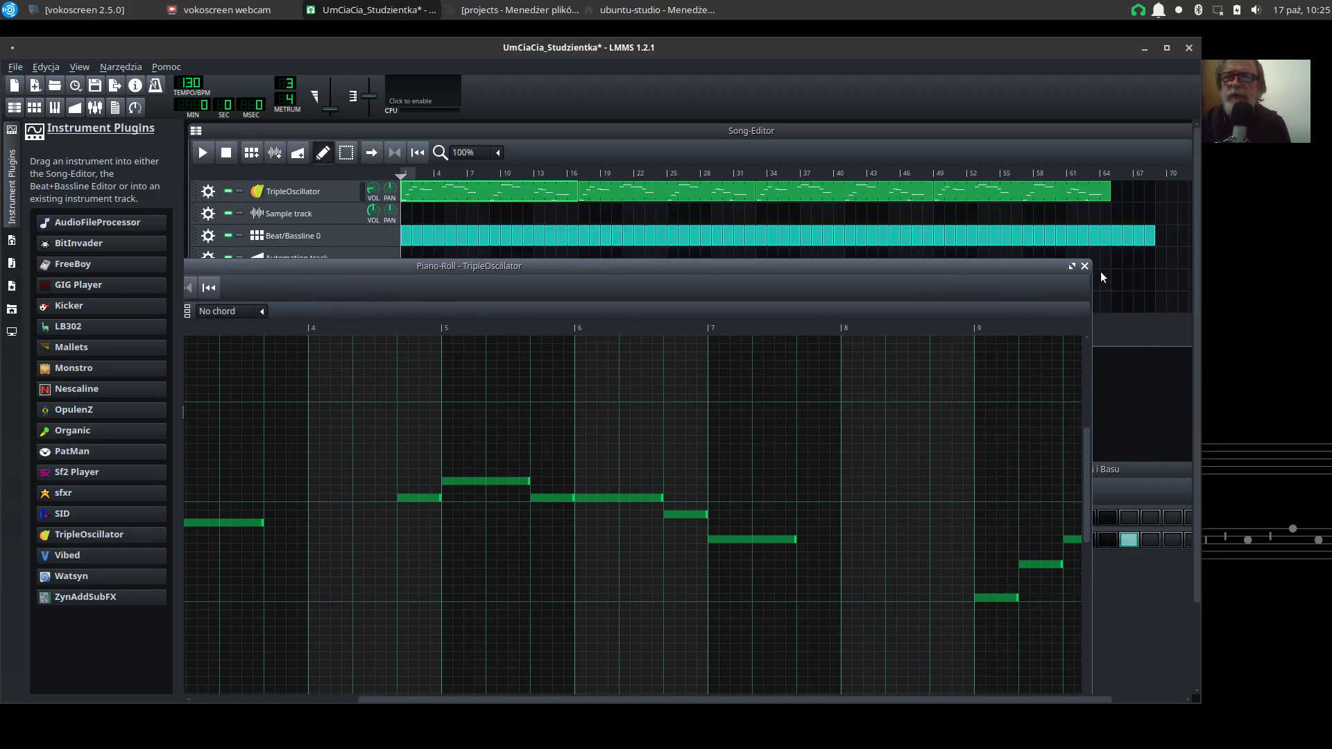
pyautogui.click(1084, 267)
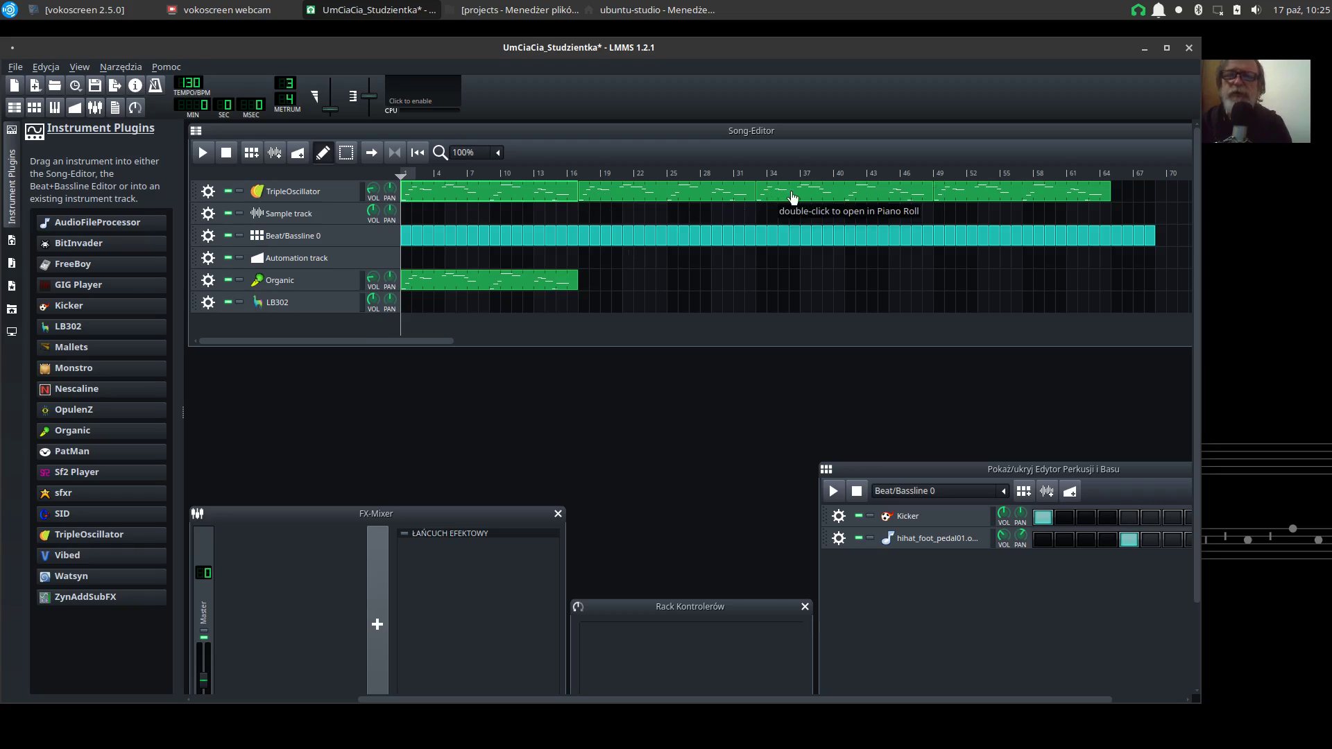
# - Copy the third TripleOscillator pattern onto the LB302 track and add a Nescaline instrument track below it
pyautogui.moveTo(792, 197); pyautogui.dragTo(789, 296)
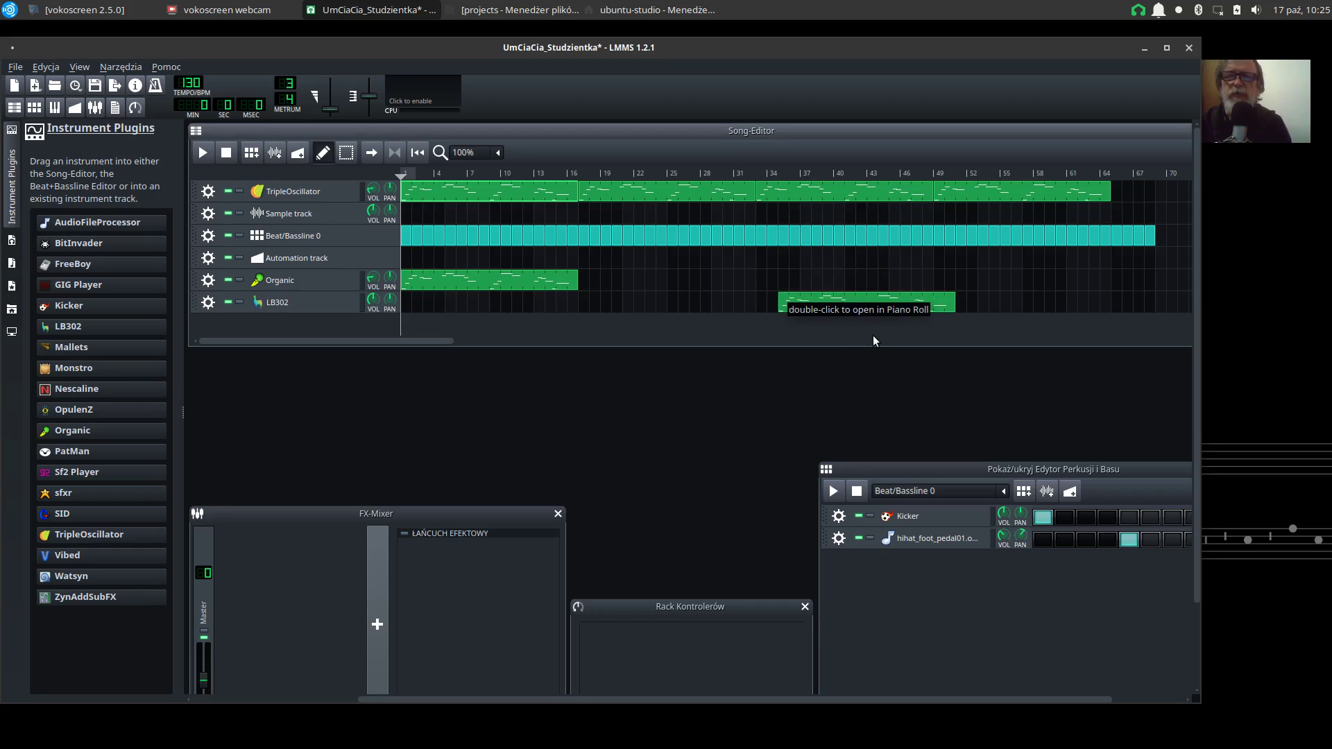
pyautogui.moveTo(70, 366)
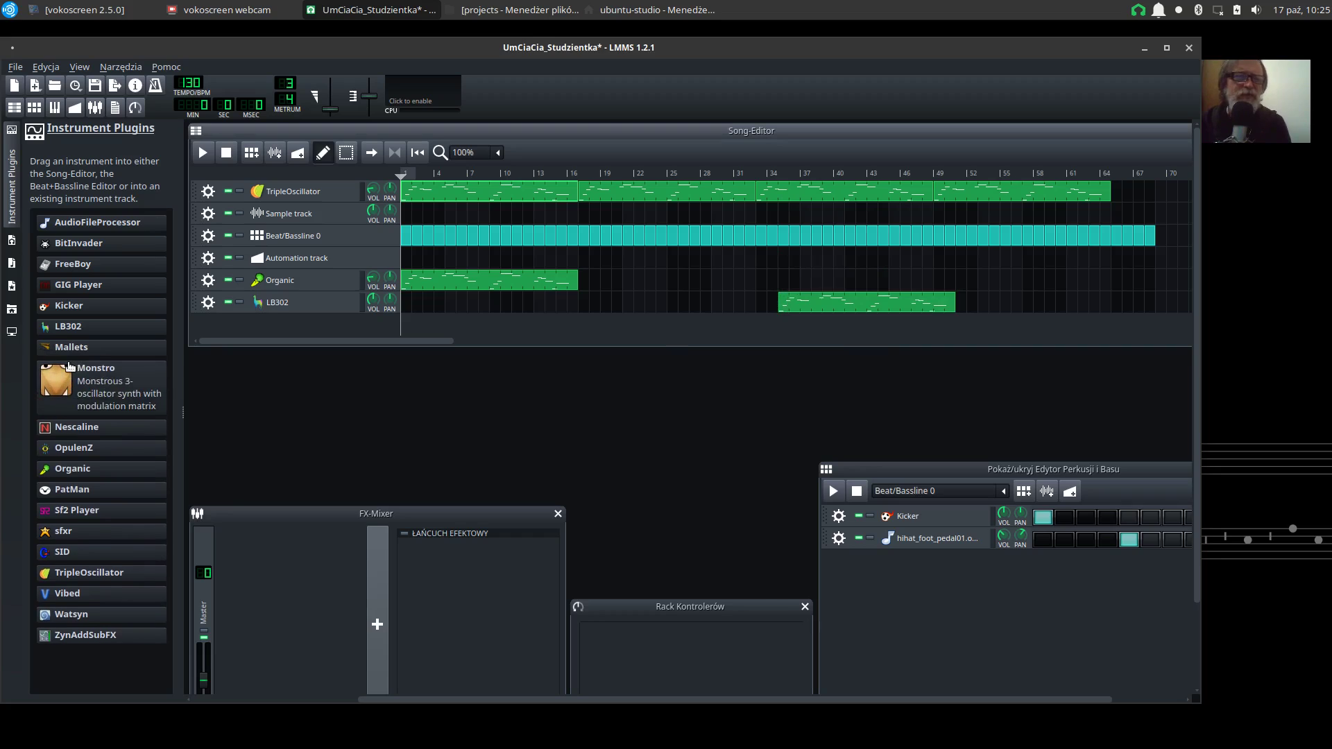
pyautogui.moveTo(91, 424)
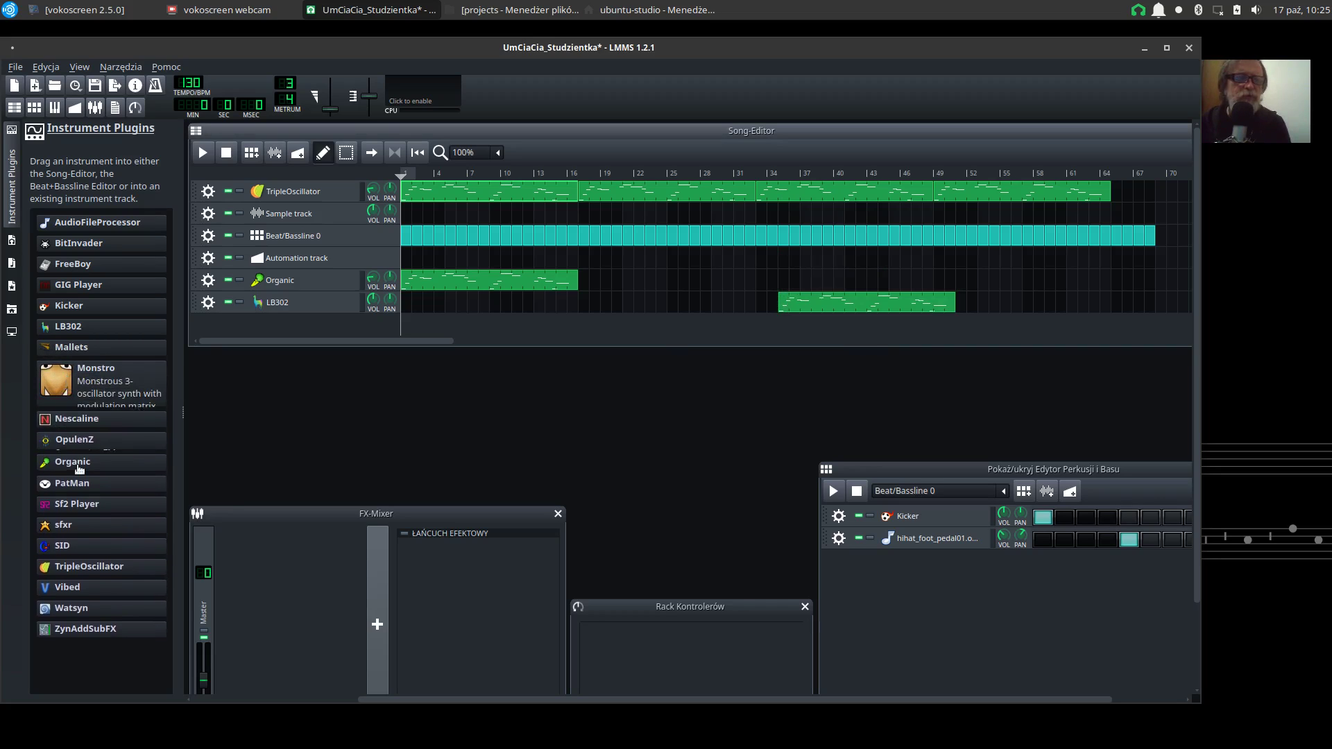
pyautogui.moveTo(79, 548)
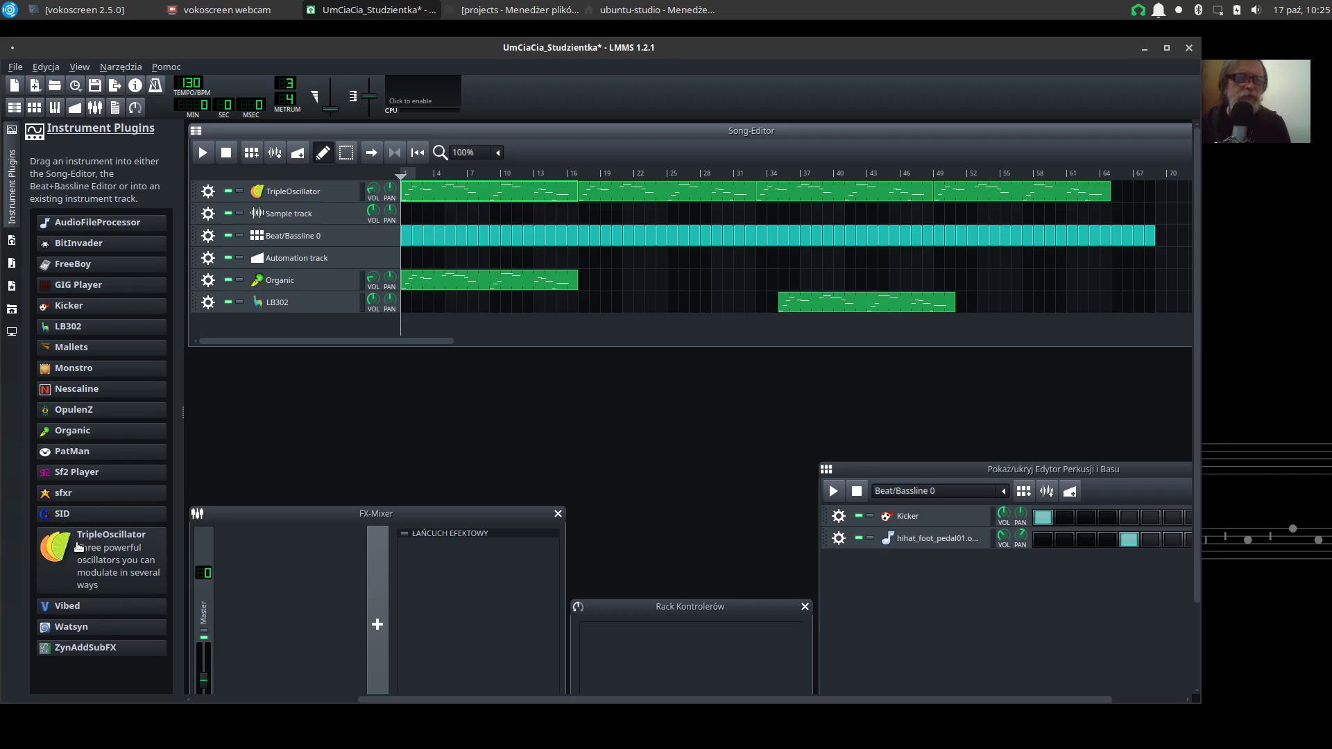
pyautogui.moveTo(69, 588)
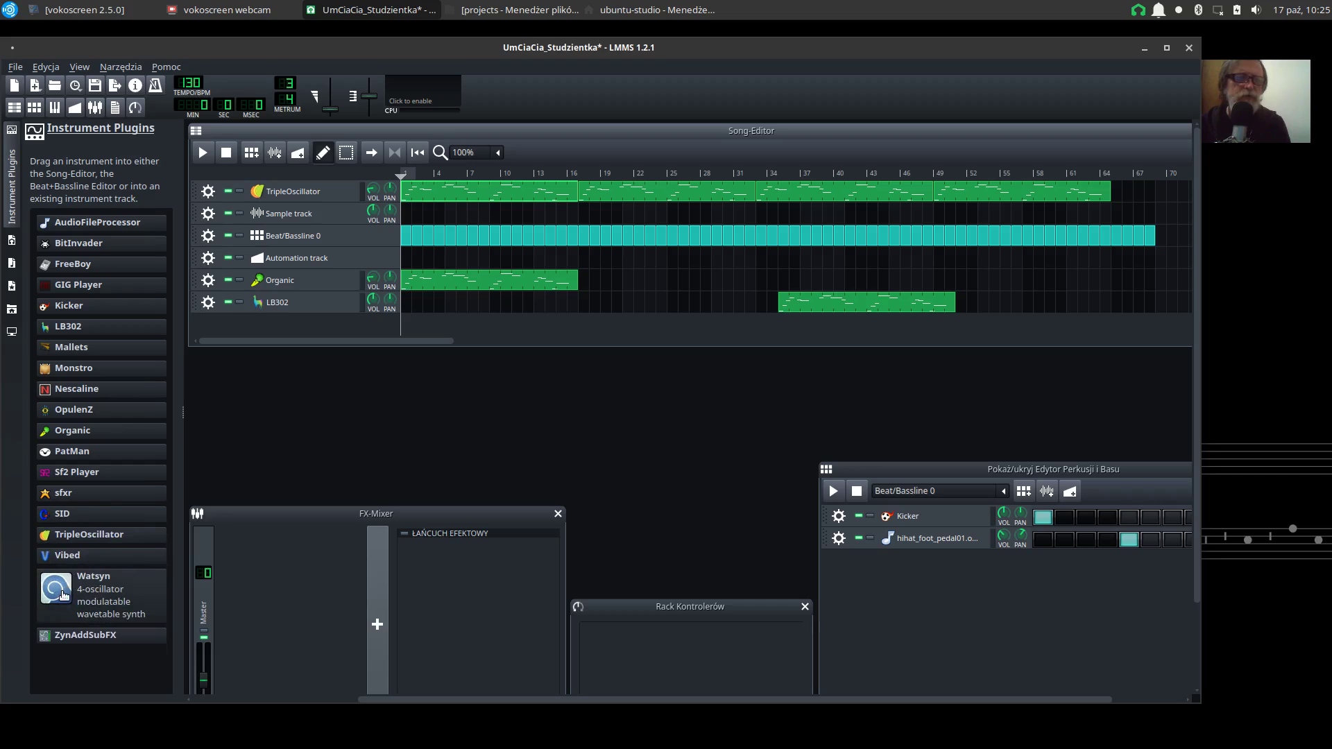
pyautogui.moveTo(43, 403)
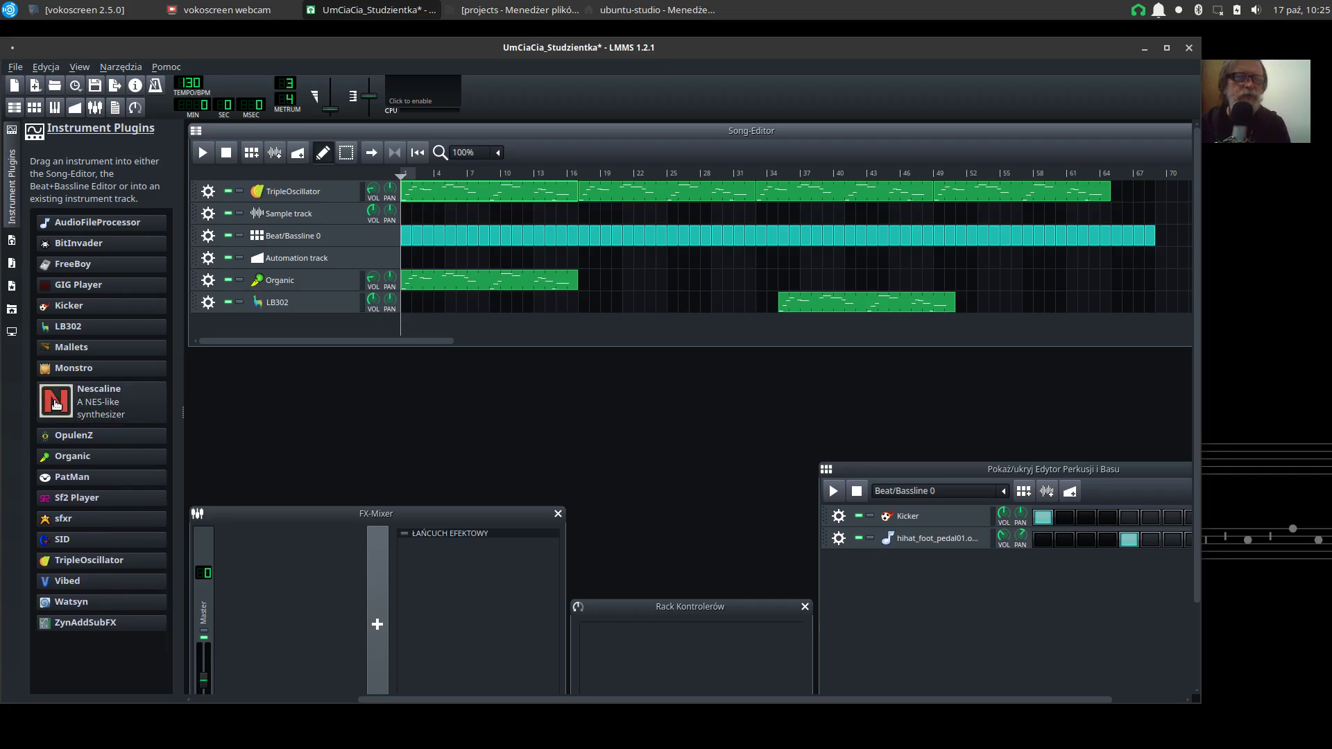
pyautogui.moveTo(57, 406); pyautogui.dragTo(774, 331)
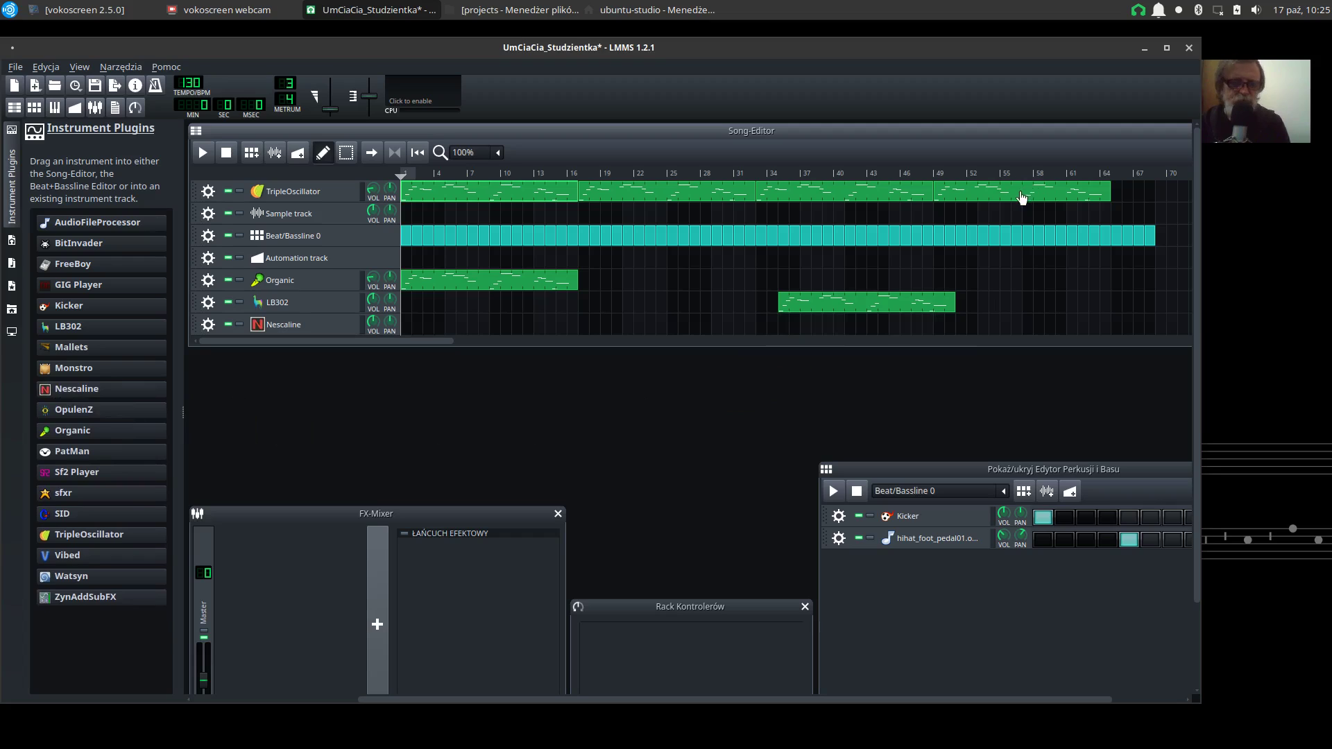
# - Copy the fourth TripleOscillator pattern onto the Nescaline track, and align the Nescaline copy to bar 49 and the LB302 copy to bar 33
pyautogui.moveTo(1022, 198); pyautogui.dragTo(963, 421)
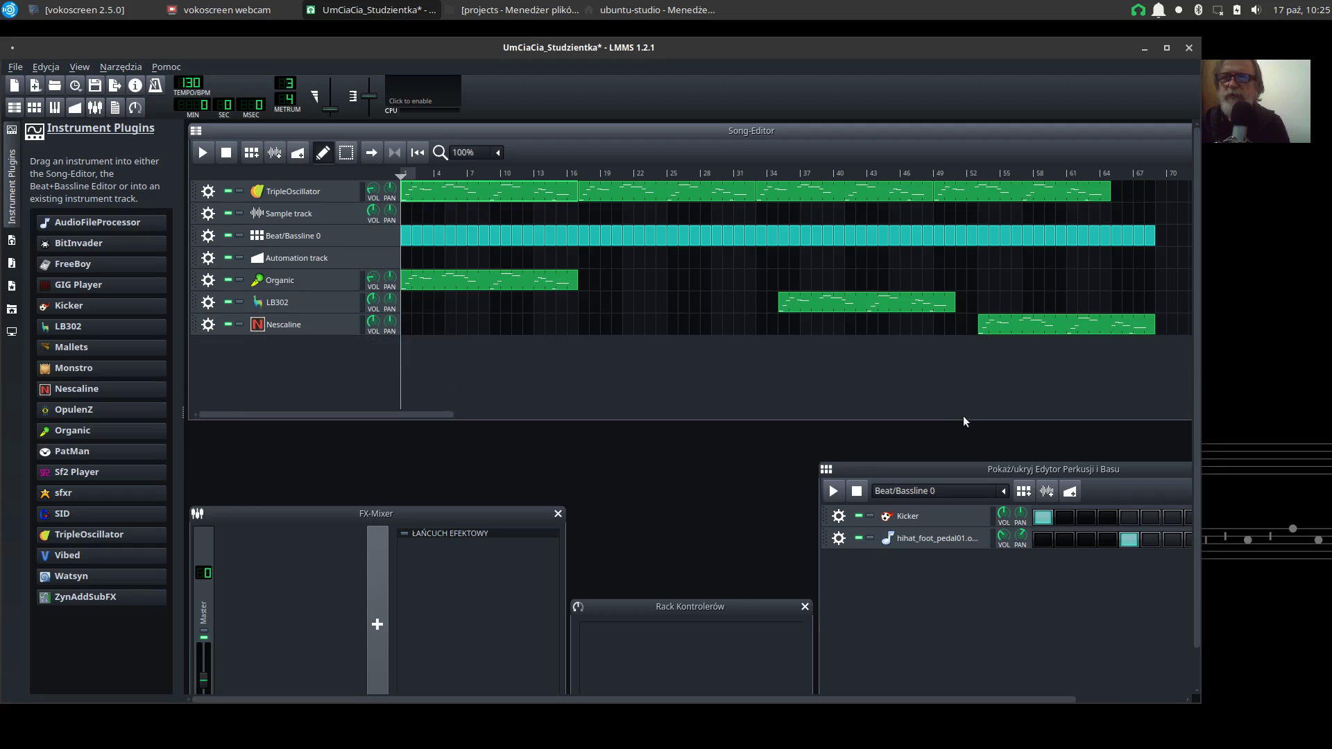
pyautogui.moveTo(1050, 327); pyautogui.dragTo(1025, 322)
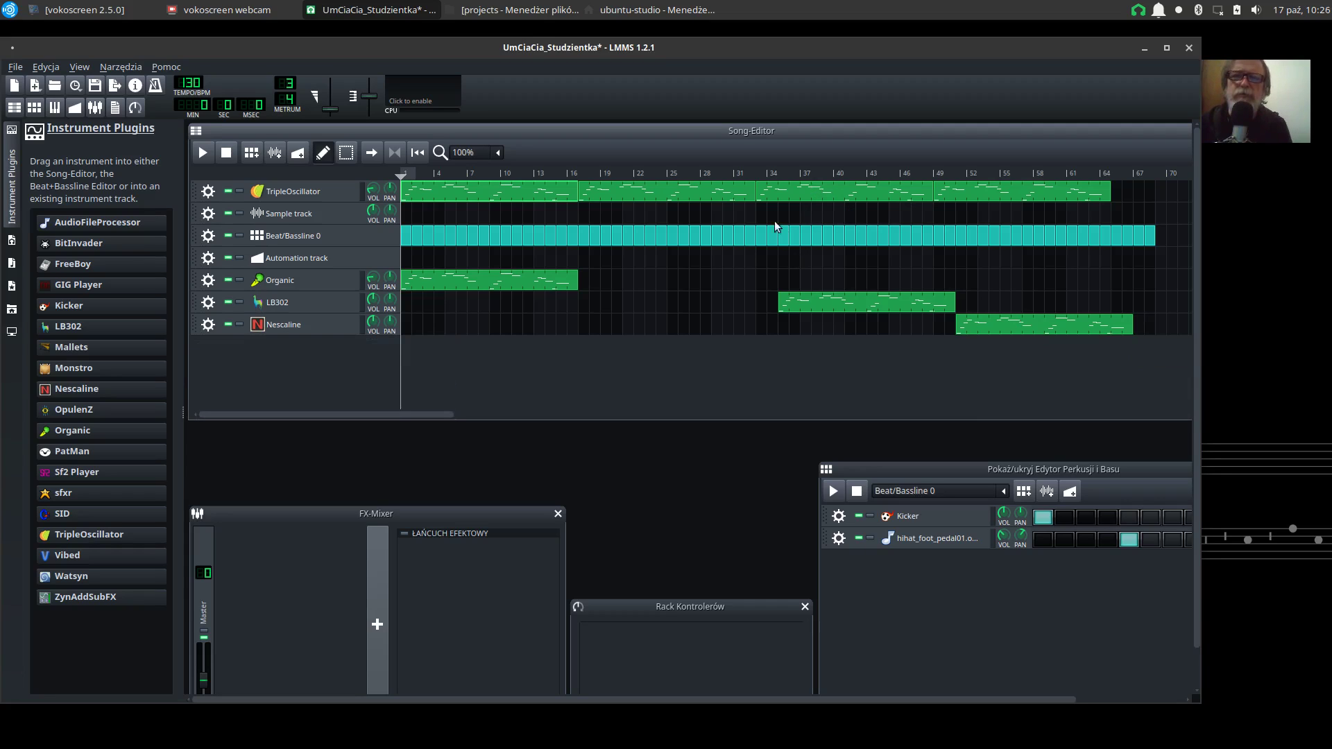
pyautogui.moveTo(819, 304); pyautogui.dragTo(782, 291)
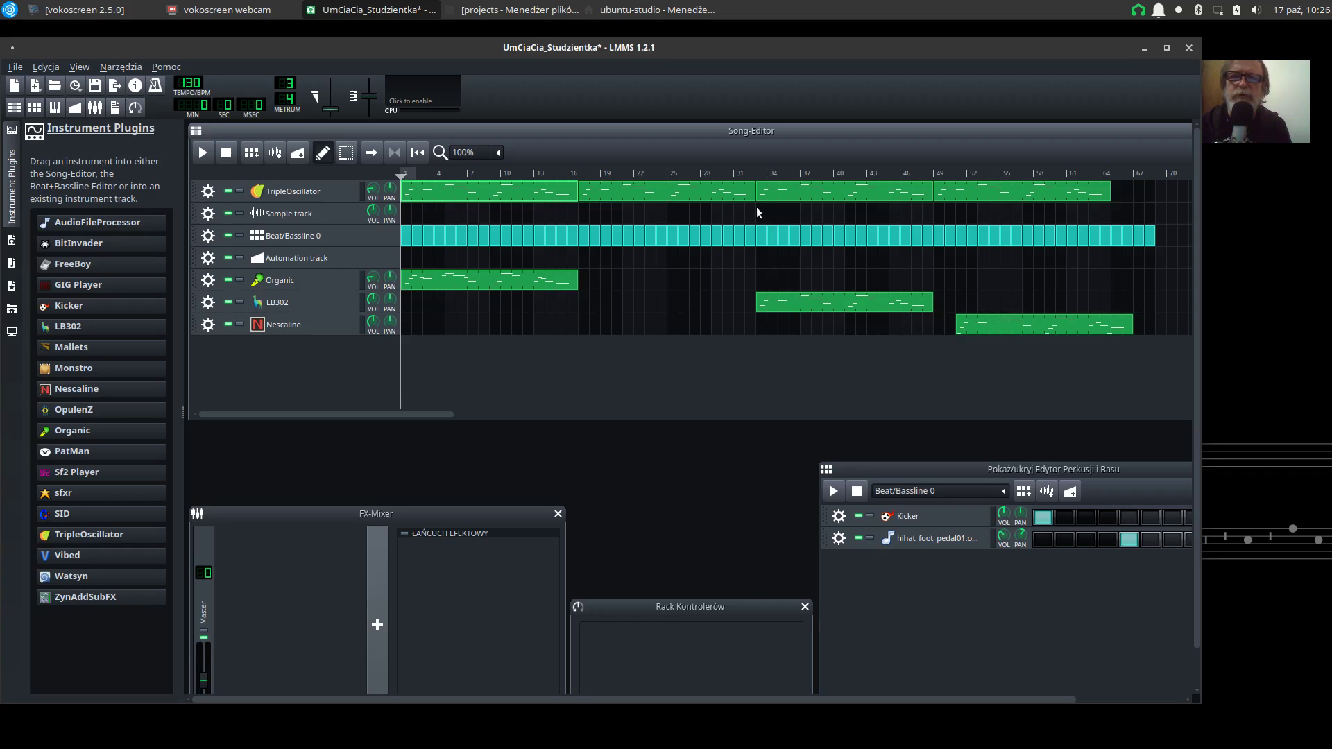
pyautogui.moveTo(1002, 329); pyautogui.dragTo(975, 326)
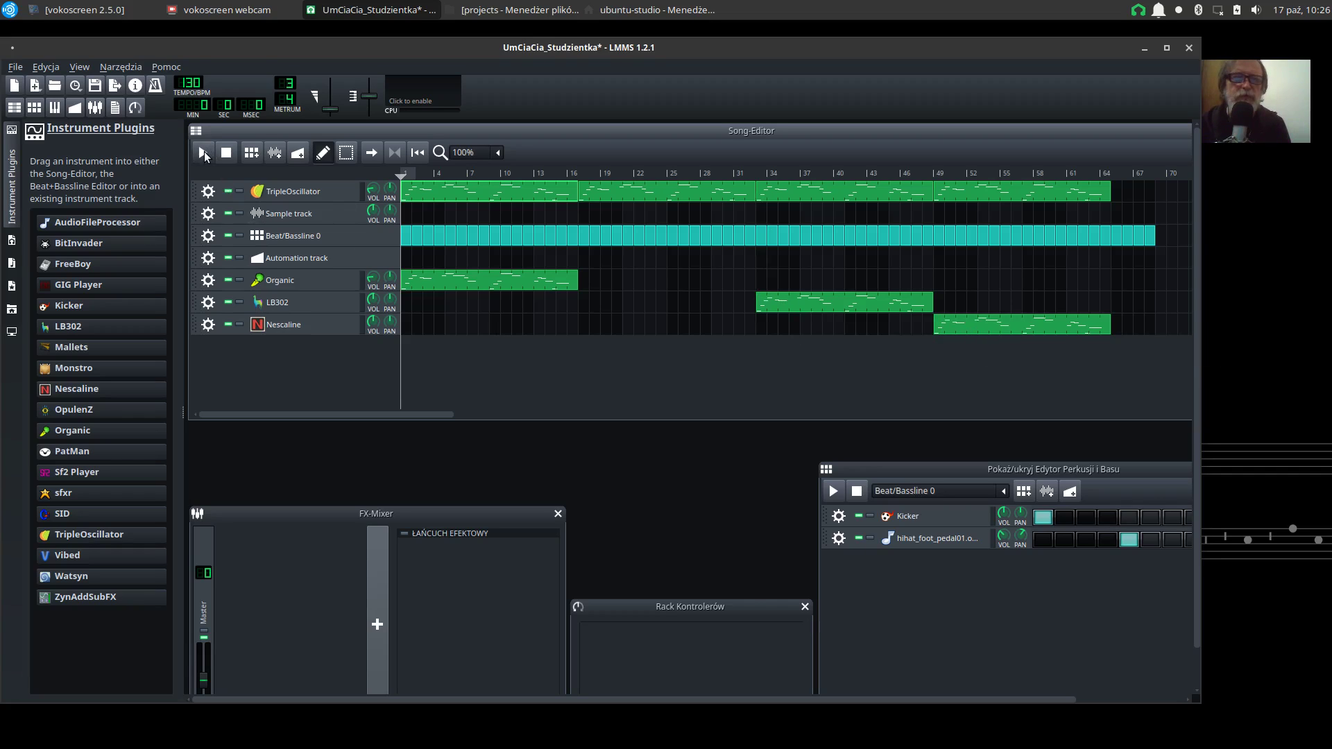
# - While the song plays, add a Vibed instrument track and copy the second TripleOscillator pattern onto it at bar 17
pyautogui.click(204, 151)
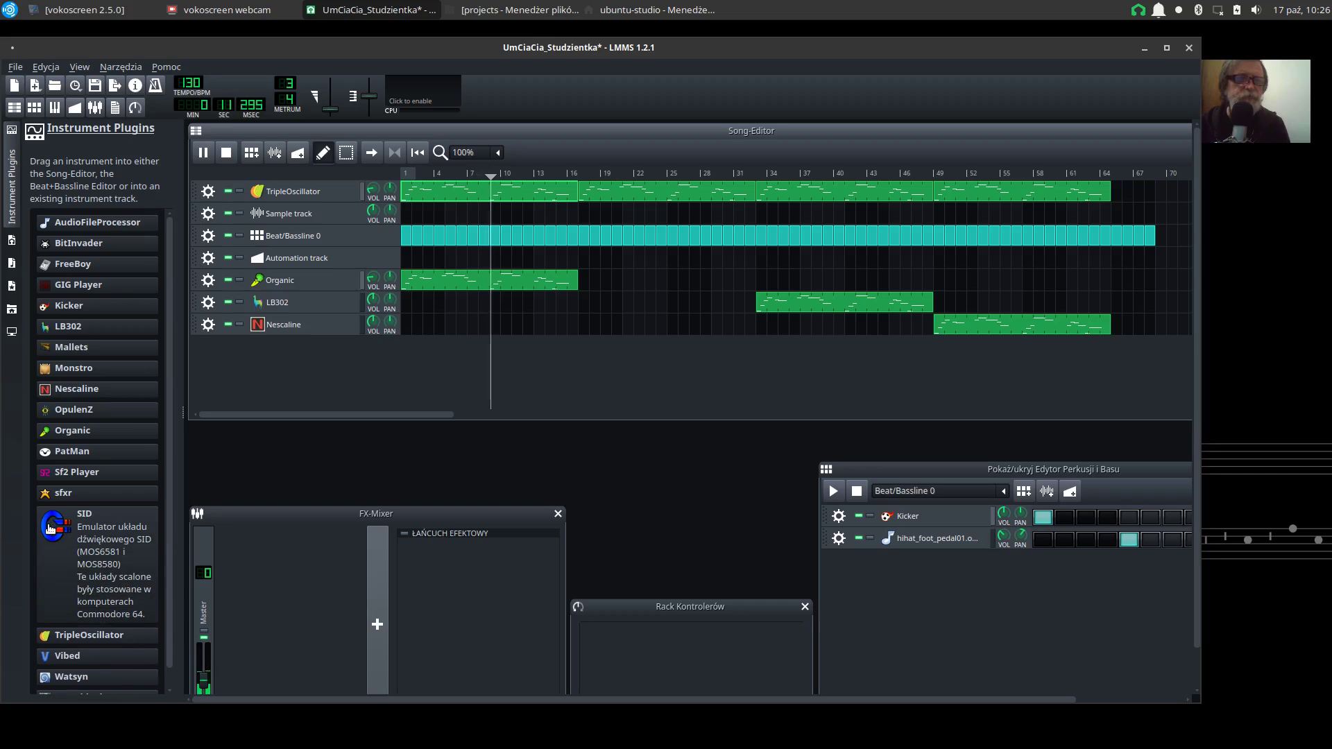
pyautogui.moveTo(87, 643)
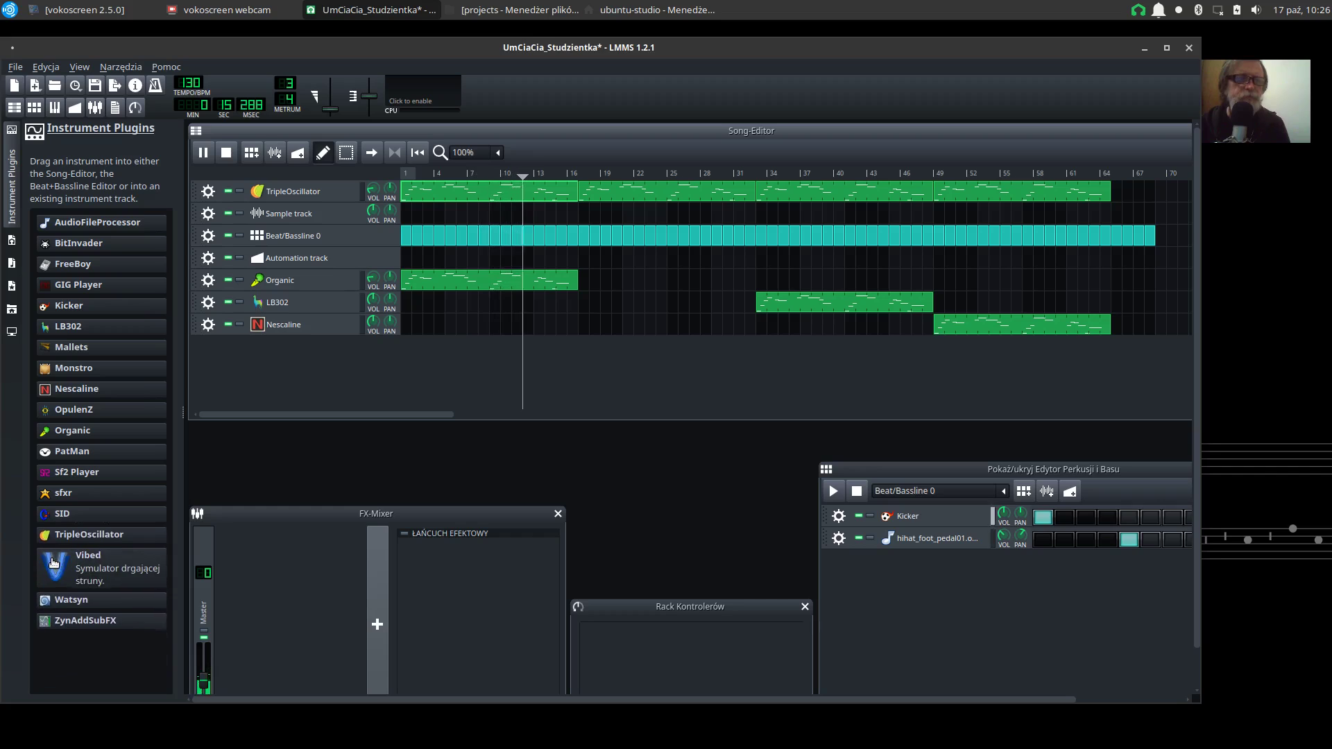
pyautogui.moveTo(54, 562); pyautogui.dragTo(312, 374)
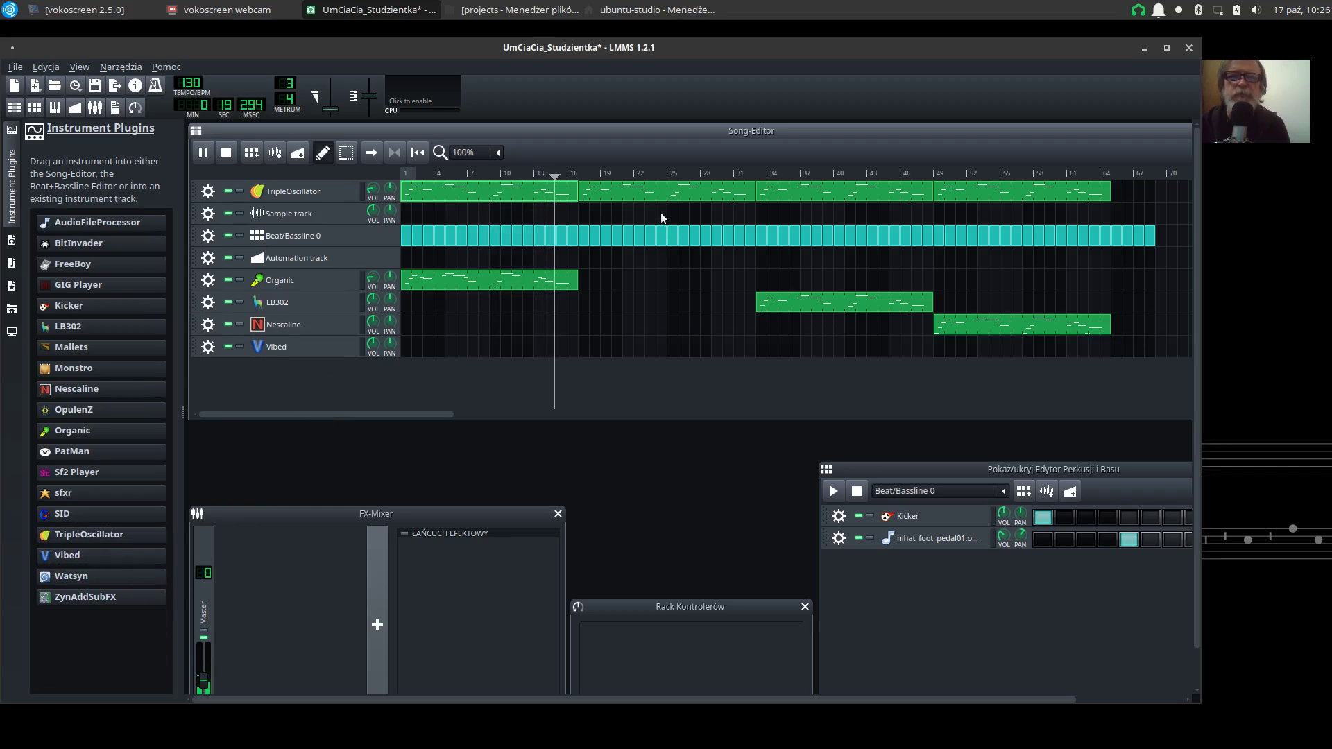
pyautogui.moveTo(633, 197); pyautogui.dragTo(596, 350)
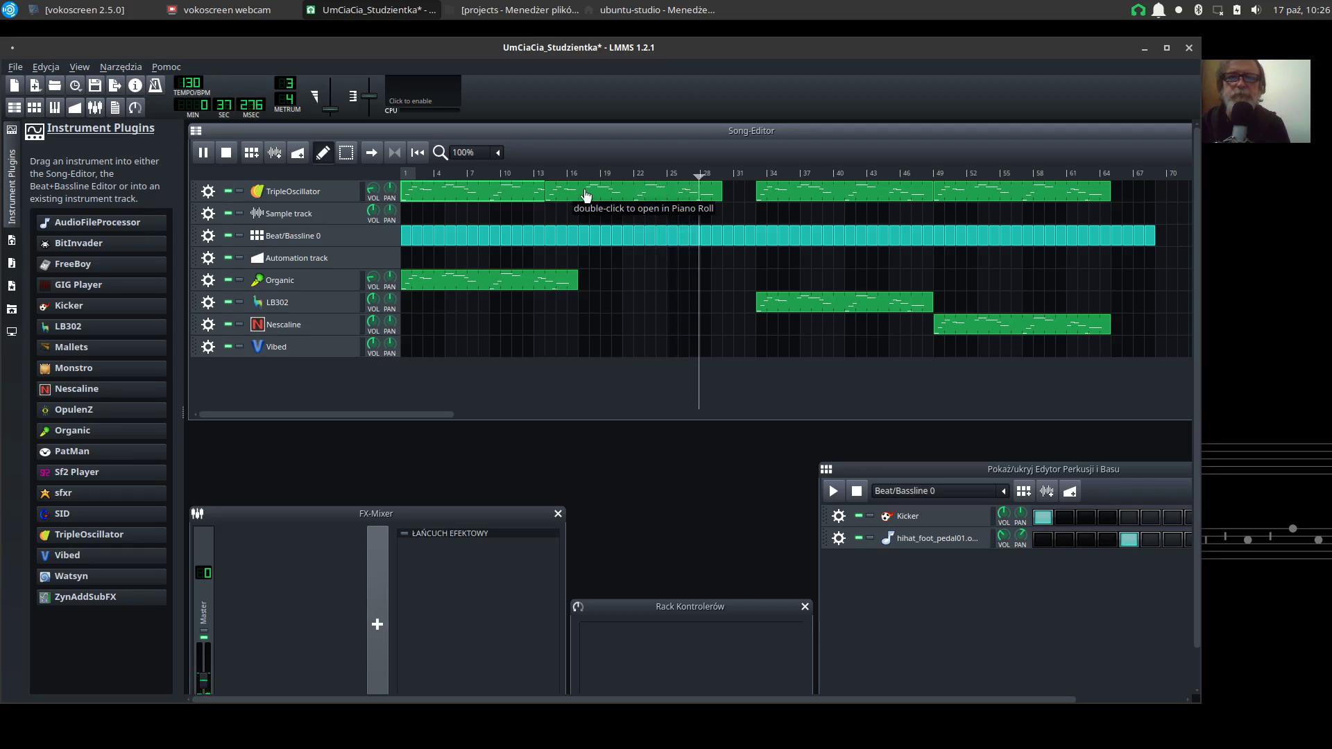
pyautogui.moveTo(589, 195); pyautogui.dragTo(632, 354)
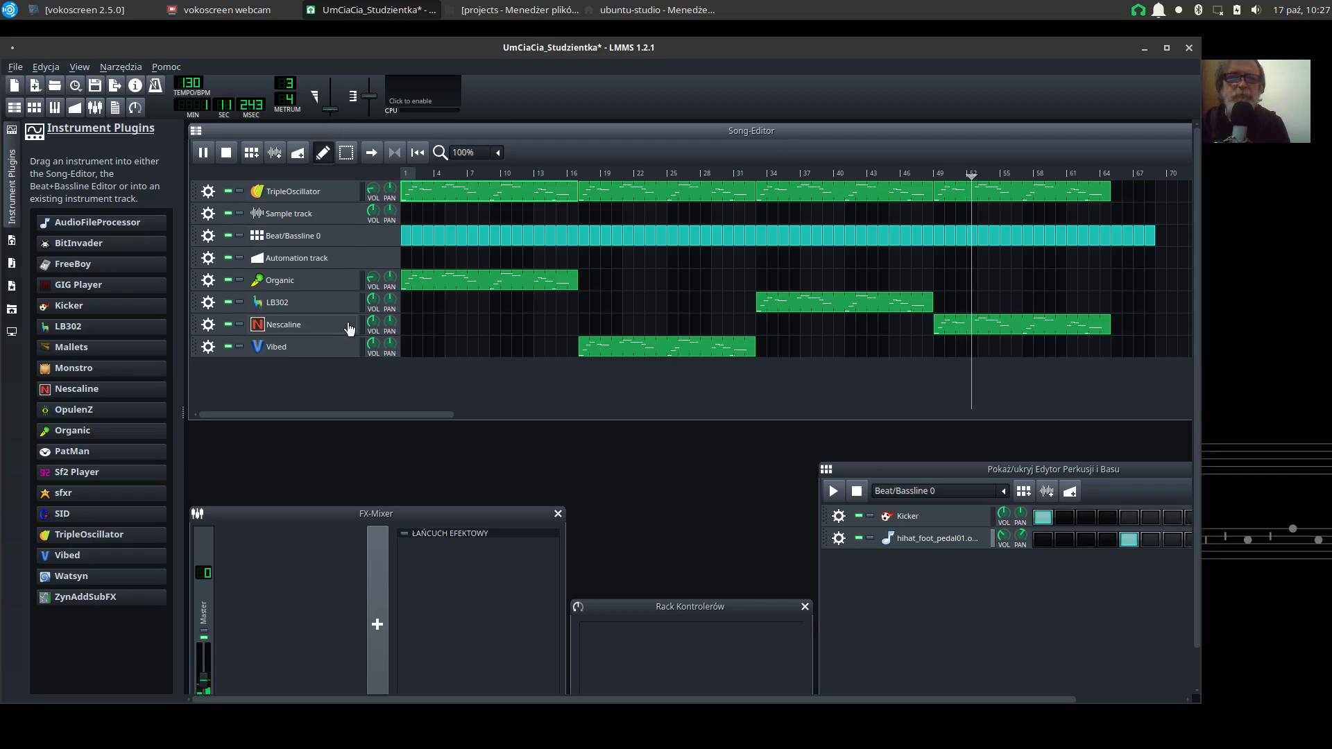
# - Lower the Nescaline track's volume during playback and stop the song
pyautogui.moveTo(373, 326)
pyautogui.mouseDown()
pyautogui.moveTo(373, 343)
pyautogui.moveTo(368, 329)
pyautogui.mouseUp()
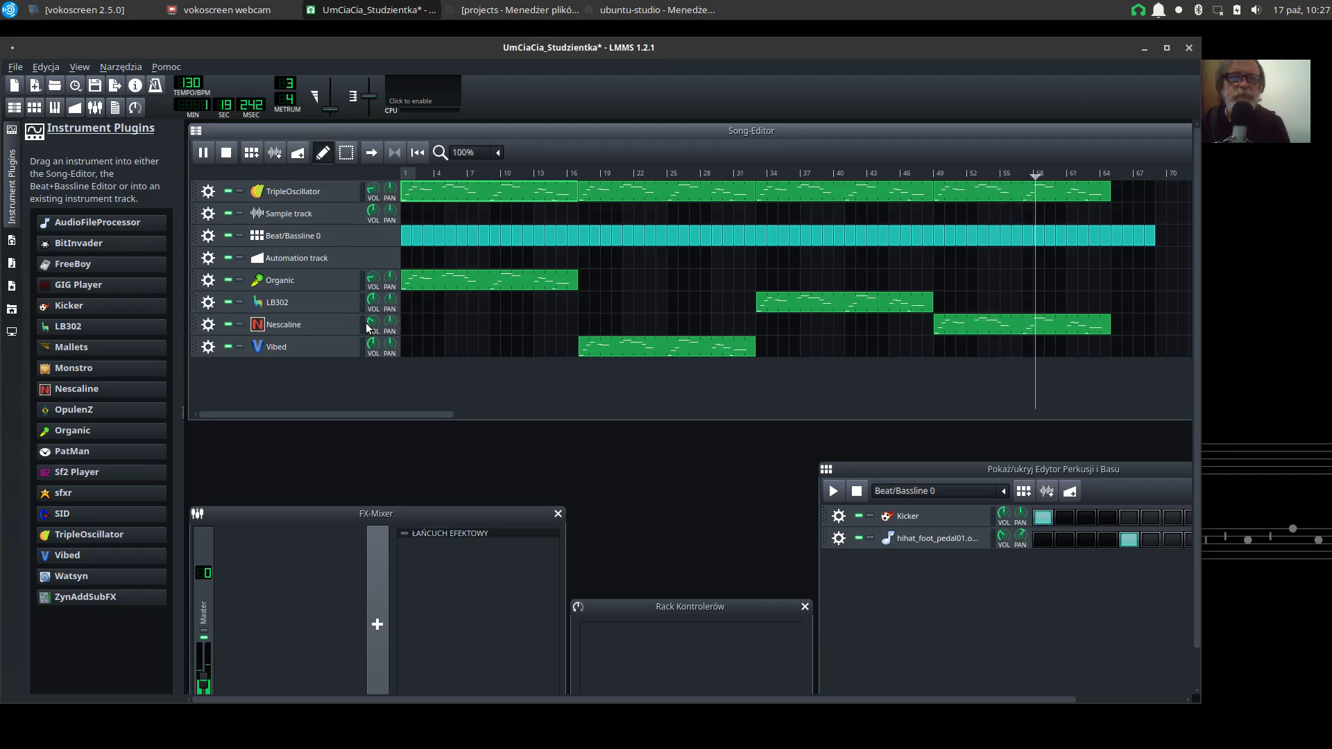
pyautogui.moveTo(373, 323); pyautogui.dragTo(372, 326)
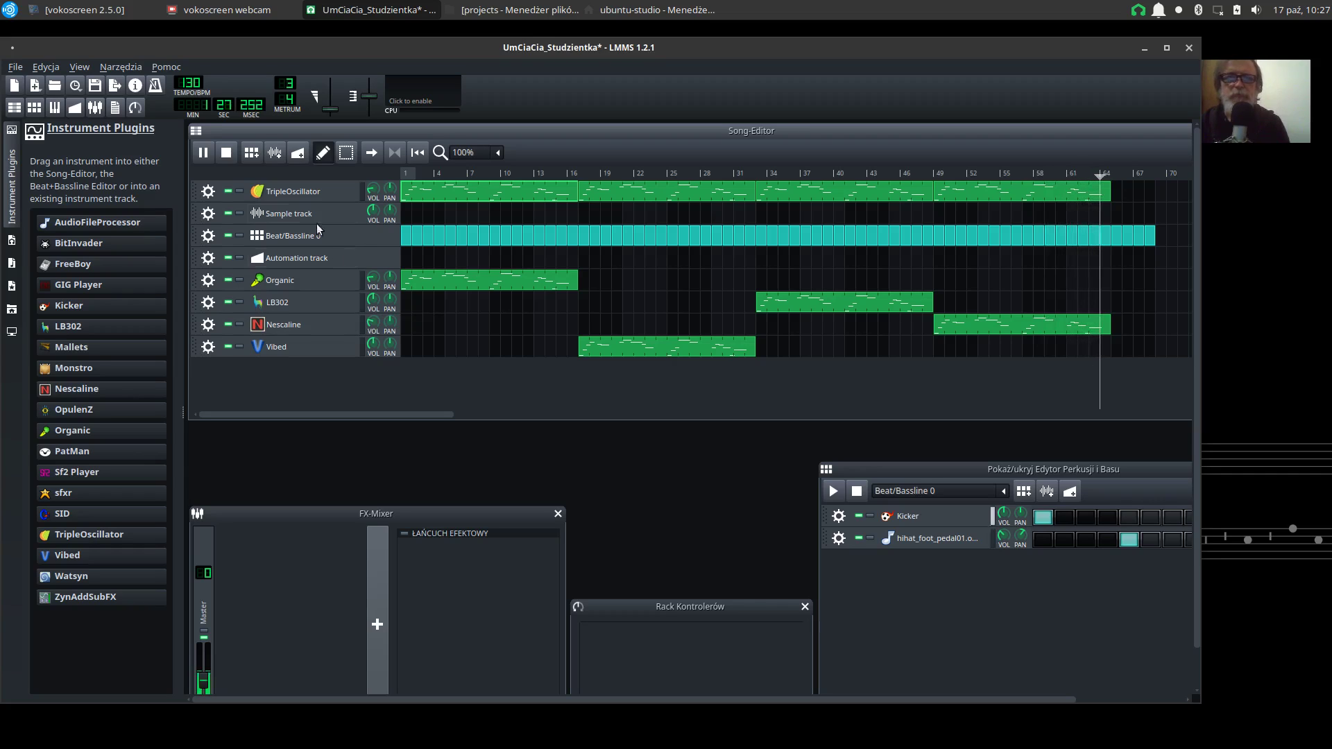
pyautogui.click(228, 154)
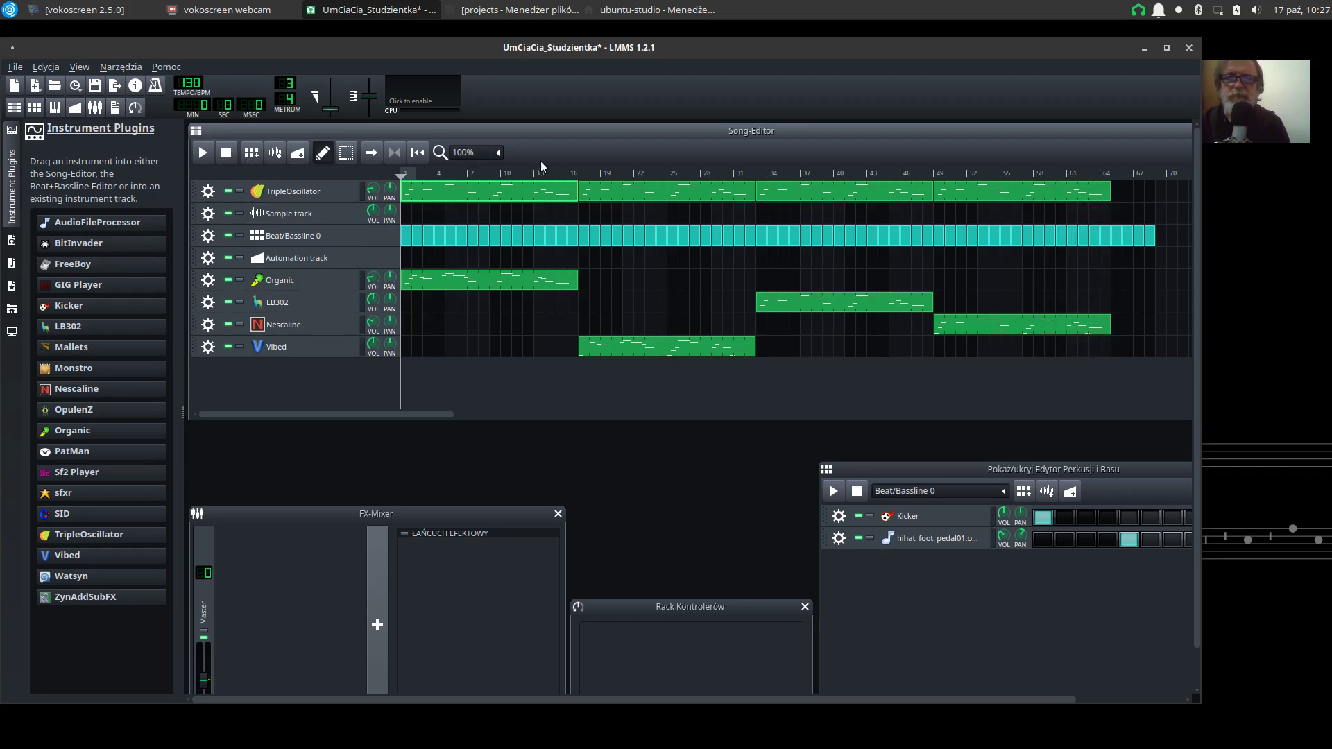
# - Play the song from bar 17 to listen to the Vibed section and stop playback
pyautogui.click(579, 173)
pyautogui.press('space')
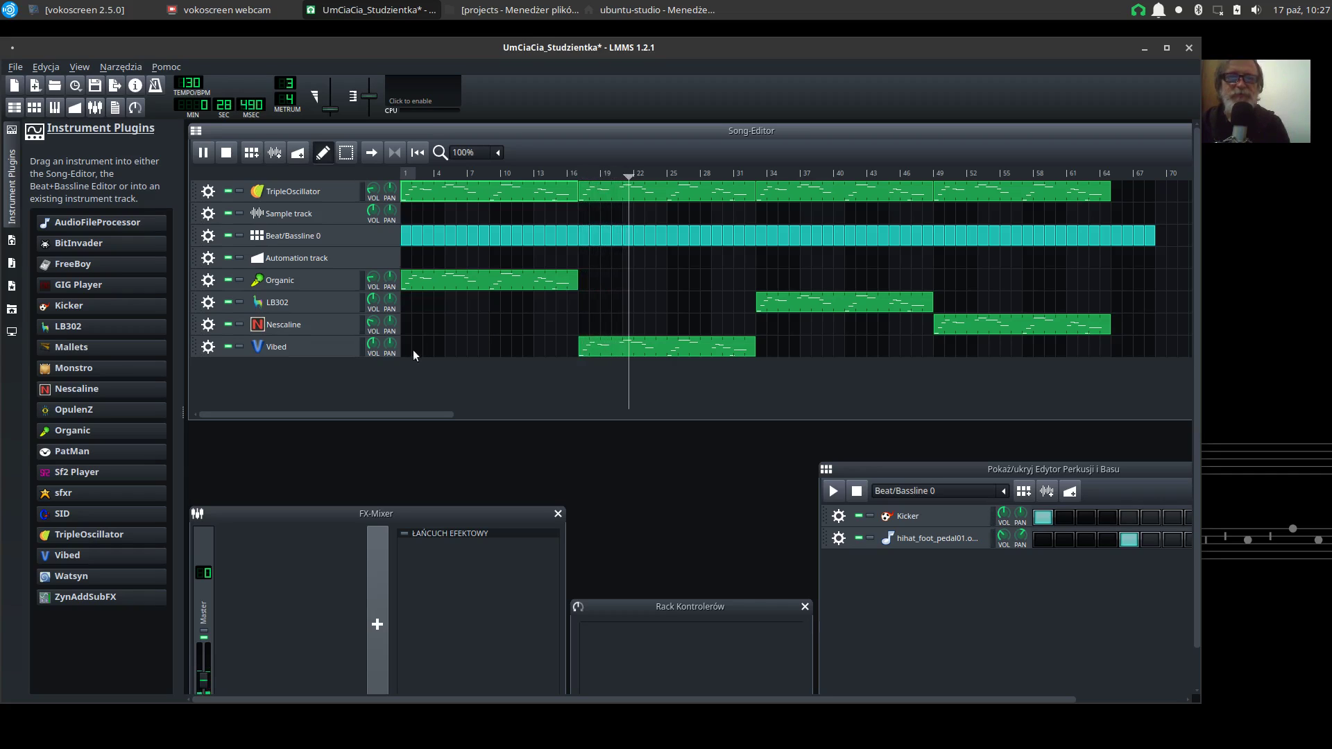
pyautogui.moveTo(373, 347)
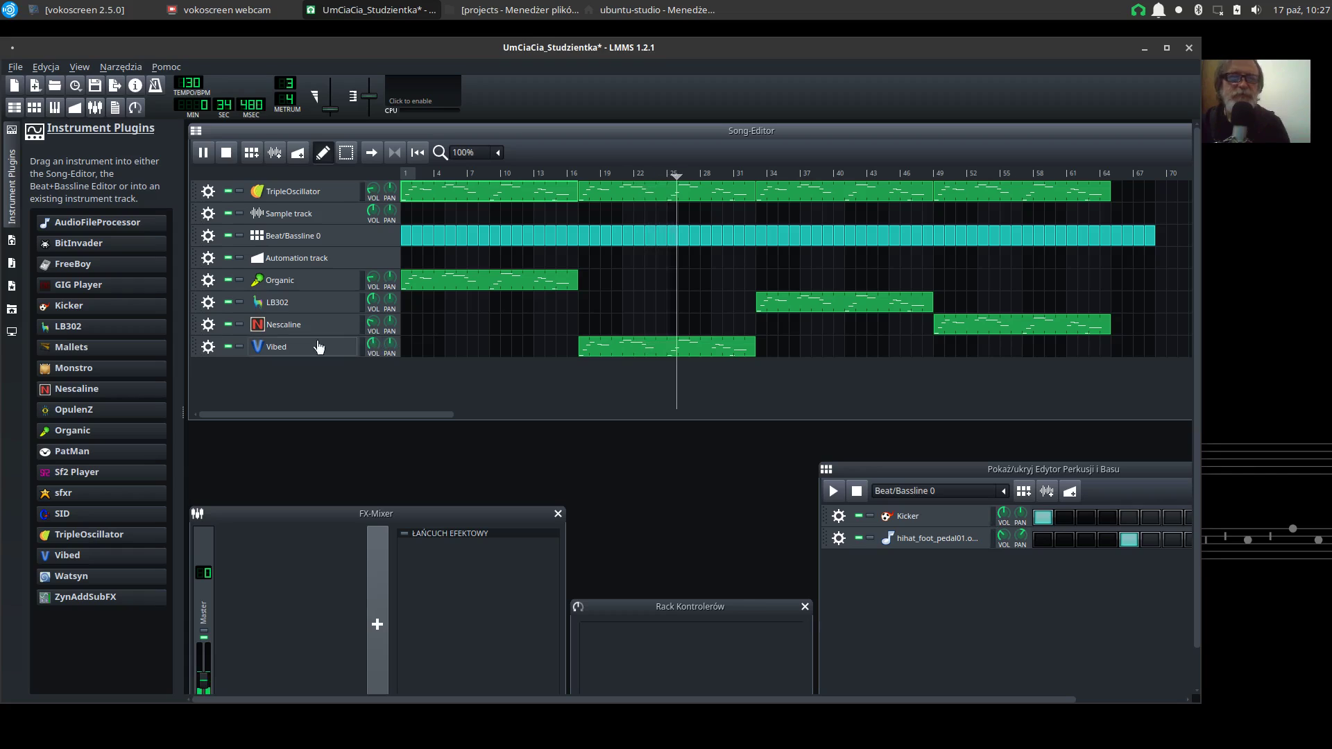
pyautogui.click(227, 153)
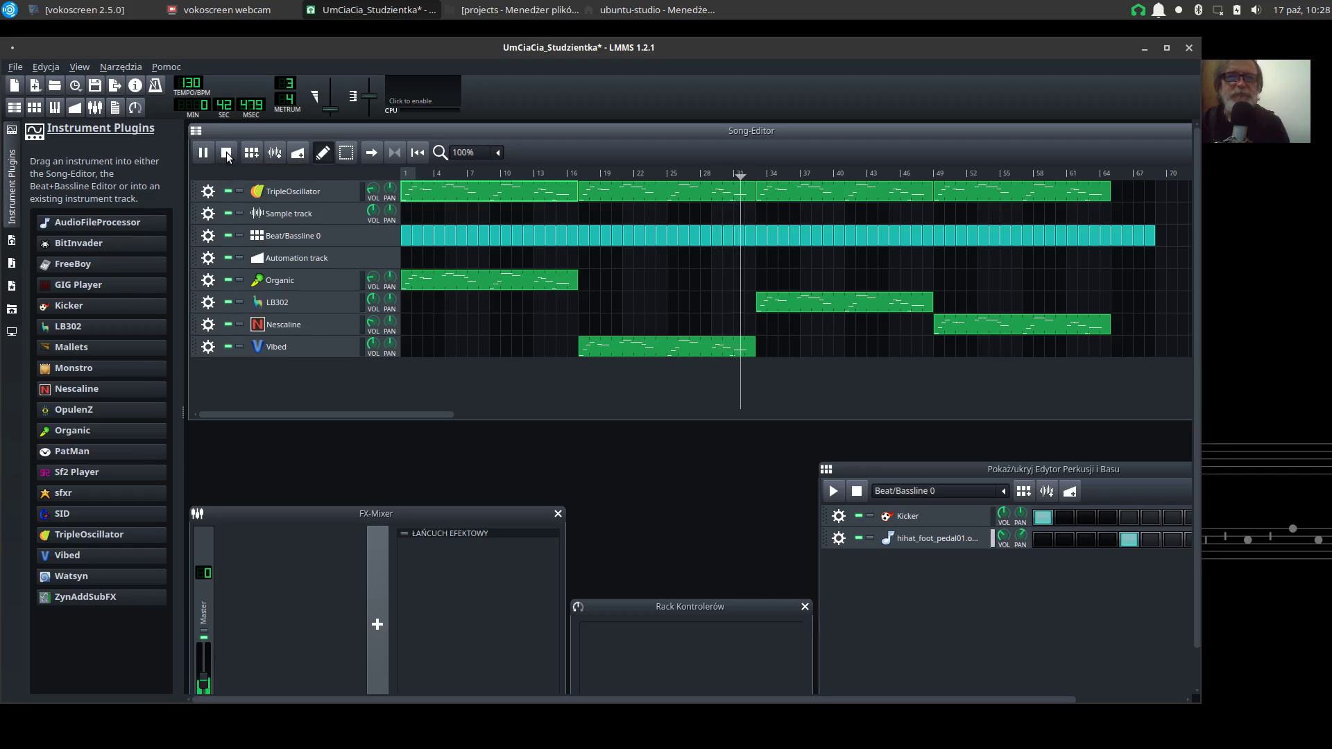
# - Save the project under the new name UmCiaCia_Studzientk2.mmpz and minimize the LMMS window
pyautogui.click(15, 69)
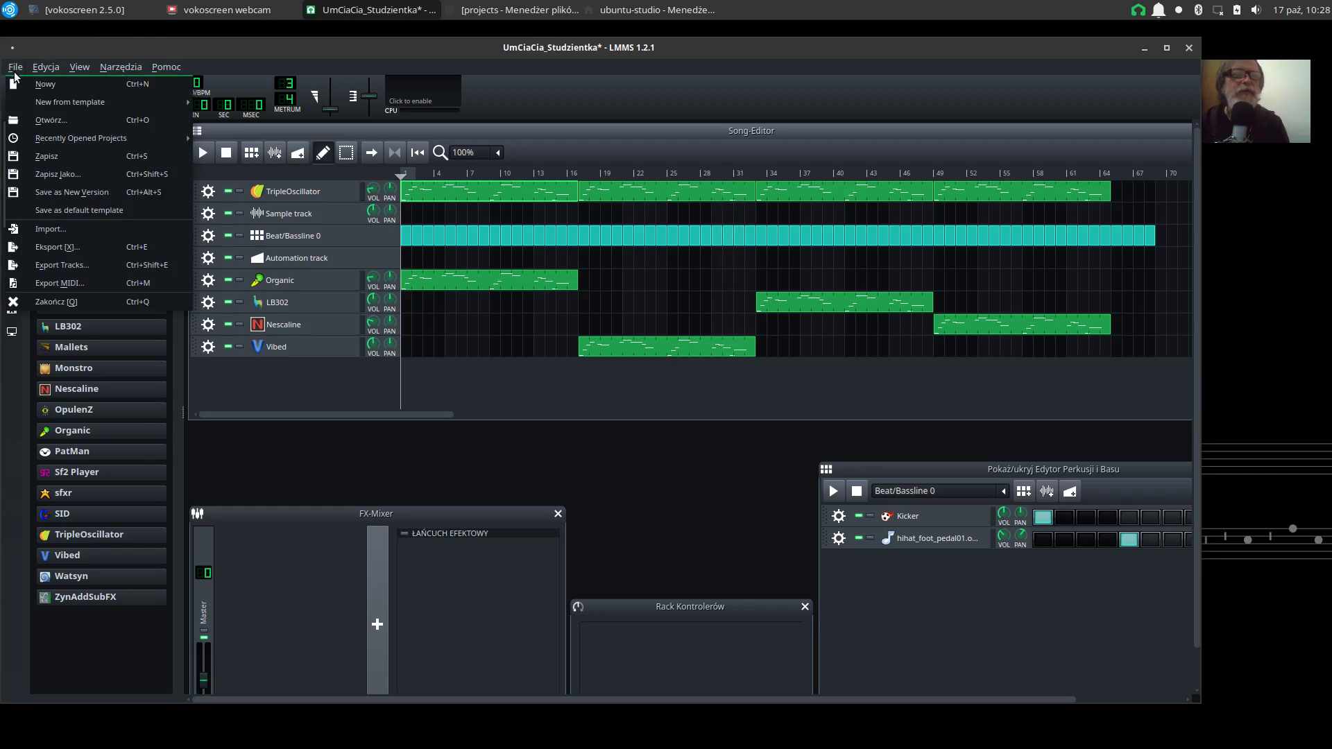
pyautogui.click(65, 175)
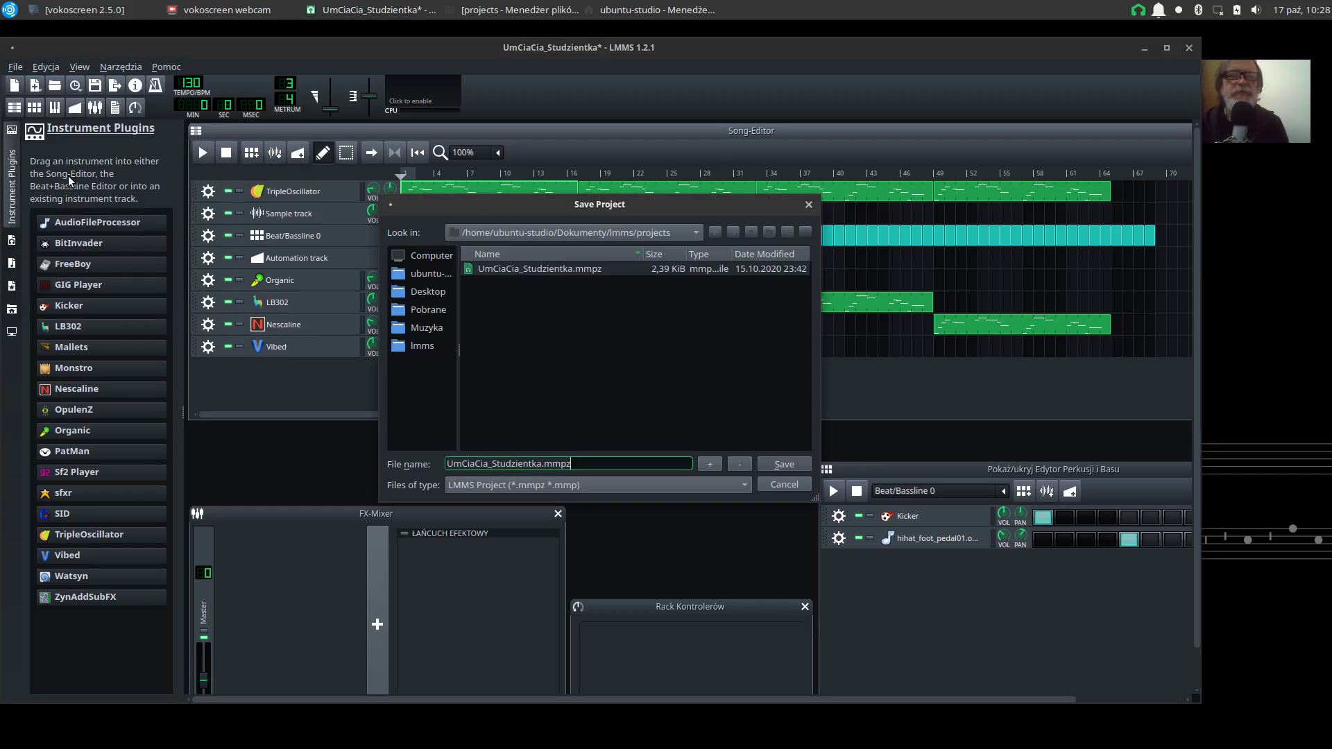
pyautogui.click(542, 464)
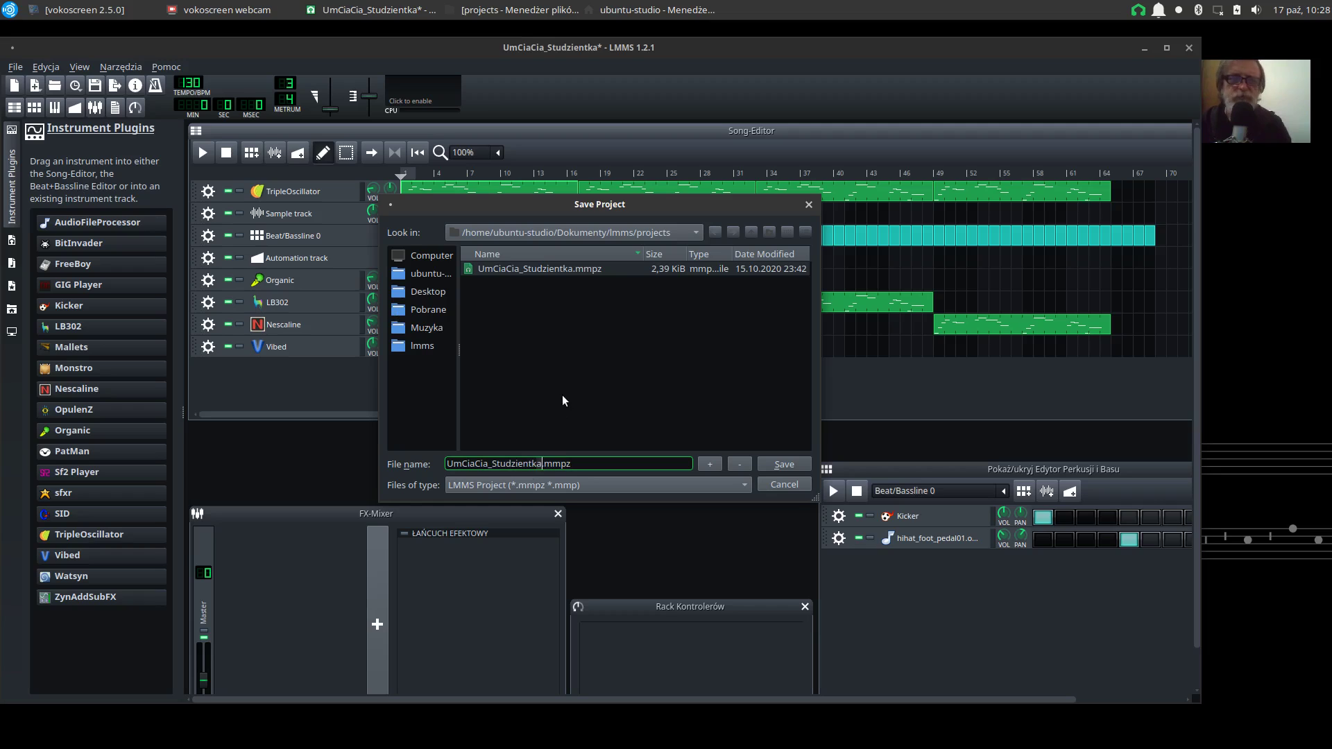
pyautogui.press('BackSpace')
pyautogui.write('2')
pyautogui.click(777, 463)
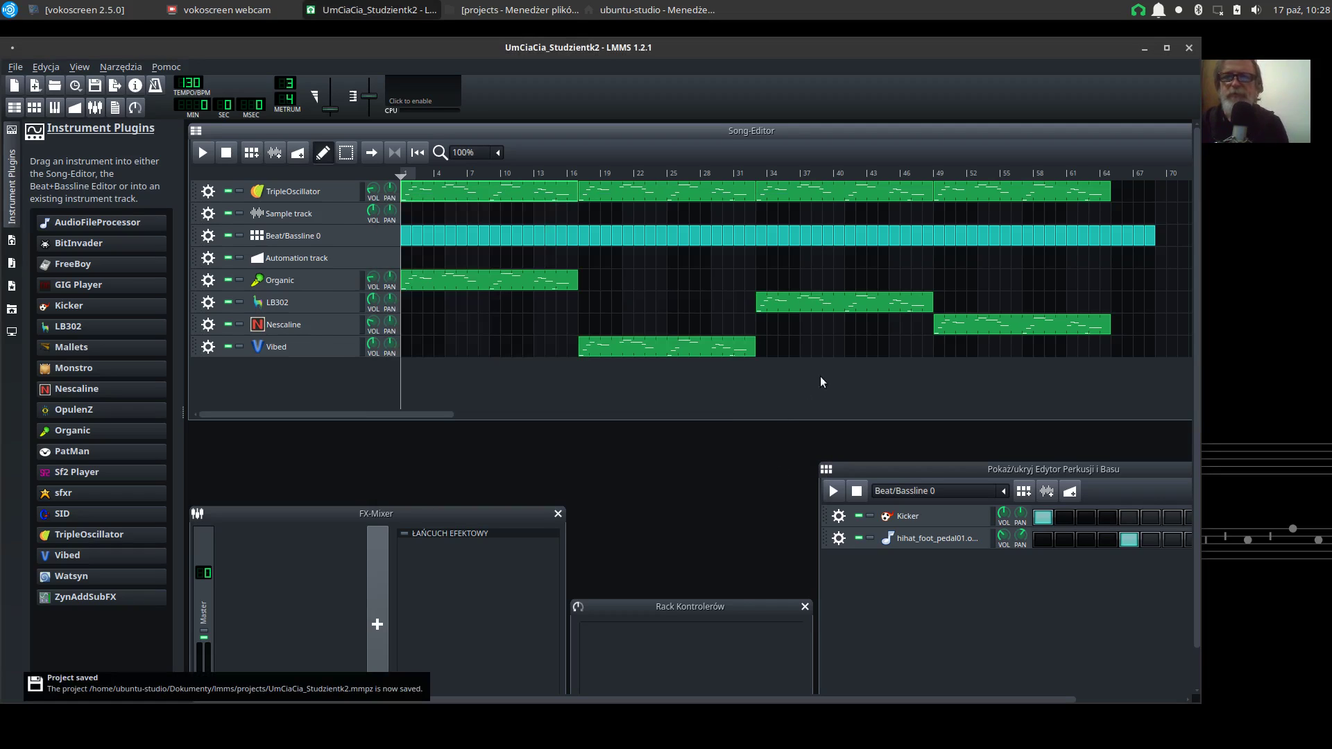
pyautogui.click(1145, 50)
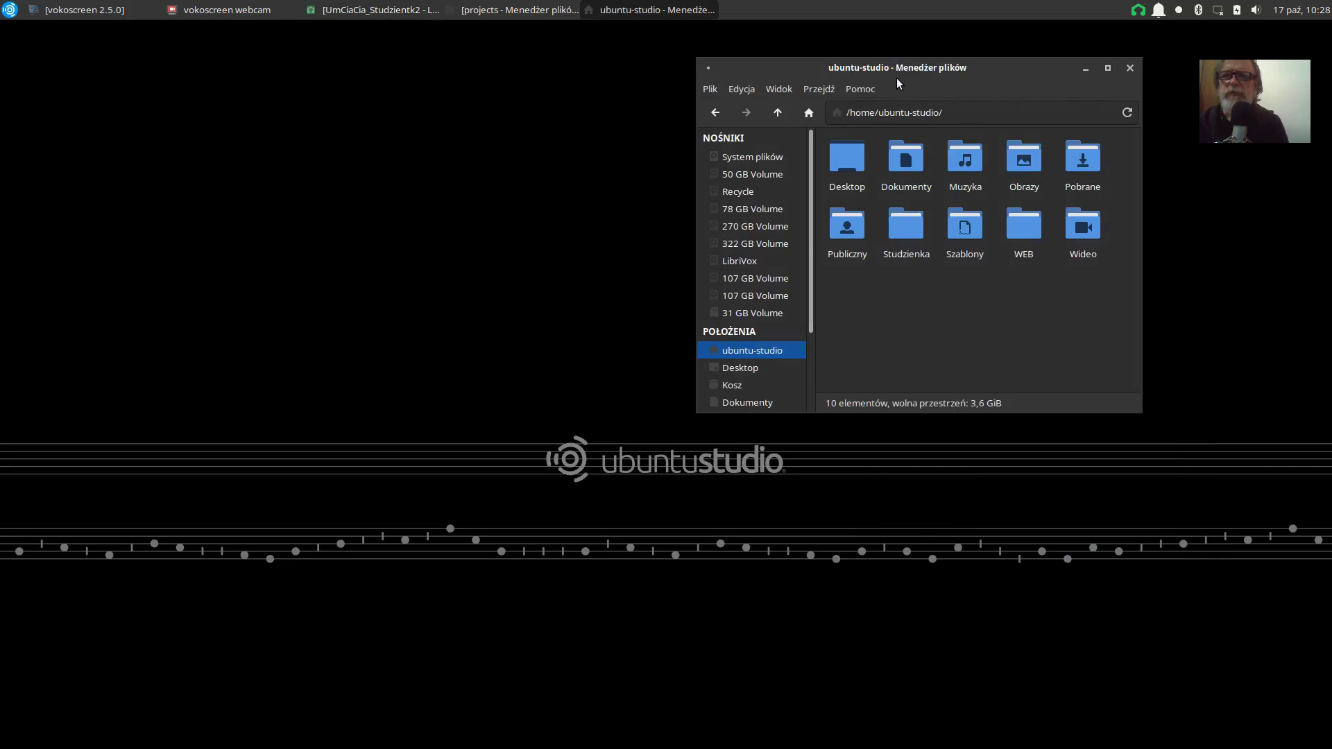
# - Open the Obrazy folder in the file manager and reposition its window on the desktop
pyautogui.doubleClick(1023, 164)
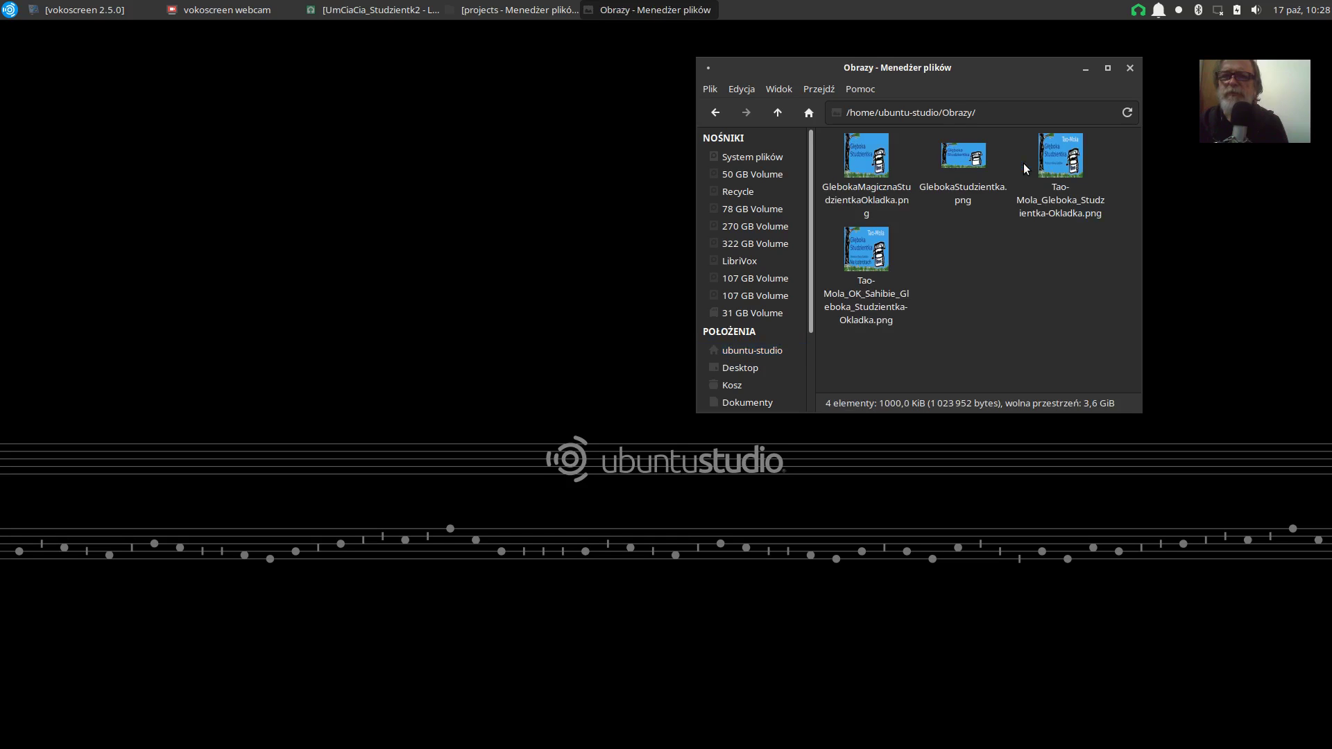
pyautogui.moveTo(901, 72); pyautogui.dragTo(741, 66)
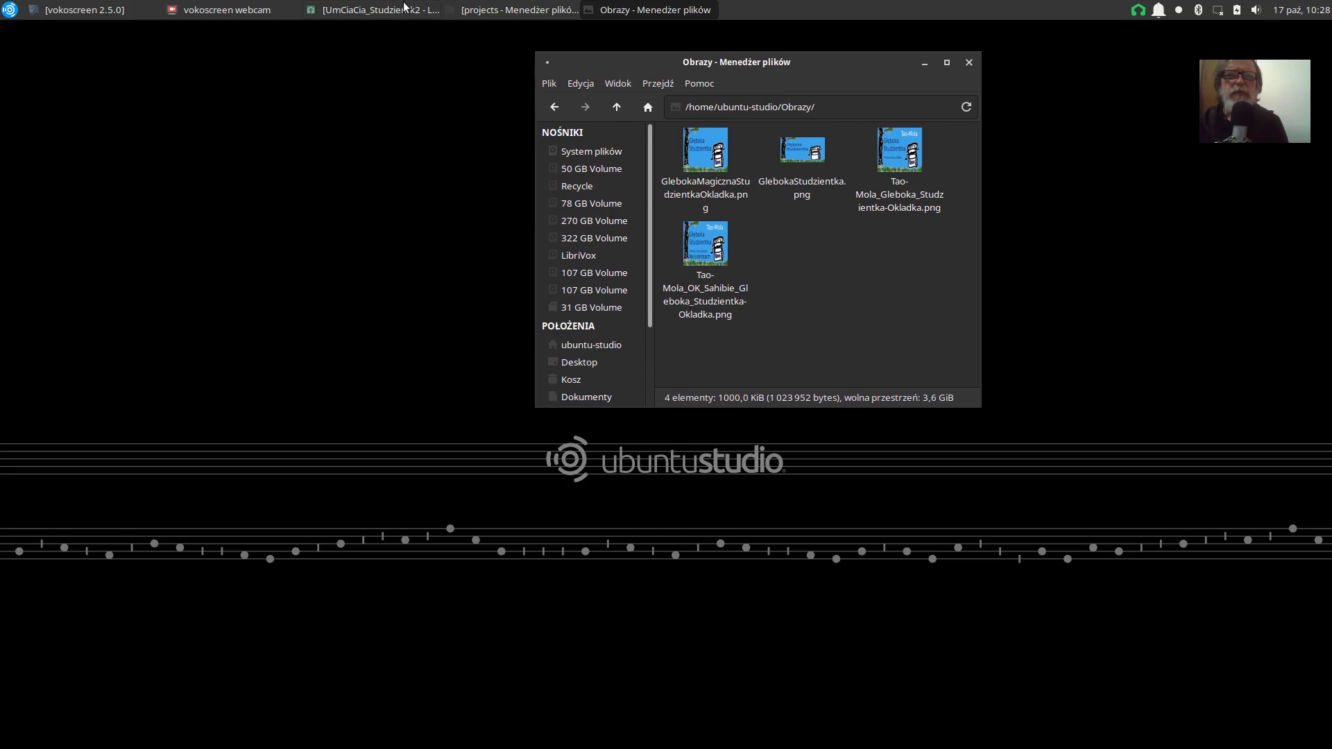
# - Switch to LMMS, export the song as the 44100 Hz, 24-bit file UmCiaCia_Studzientk2.wav in the projects folder, and save the project
pyautogui.click(348, 12)
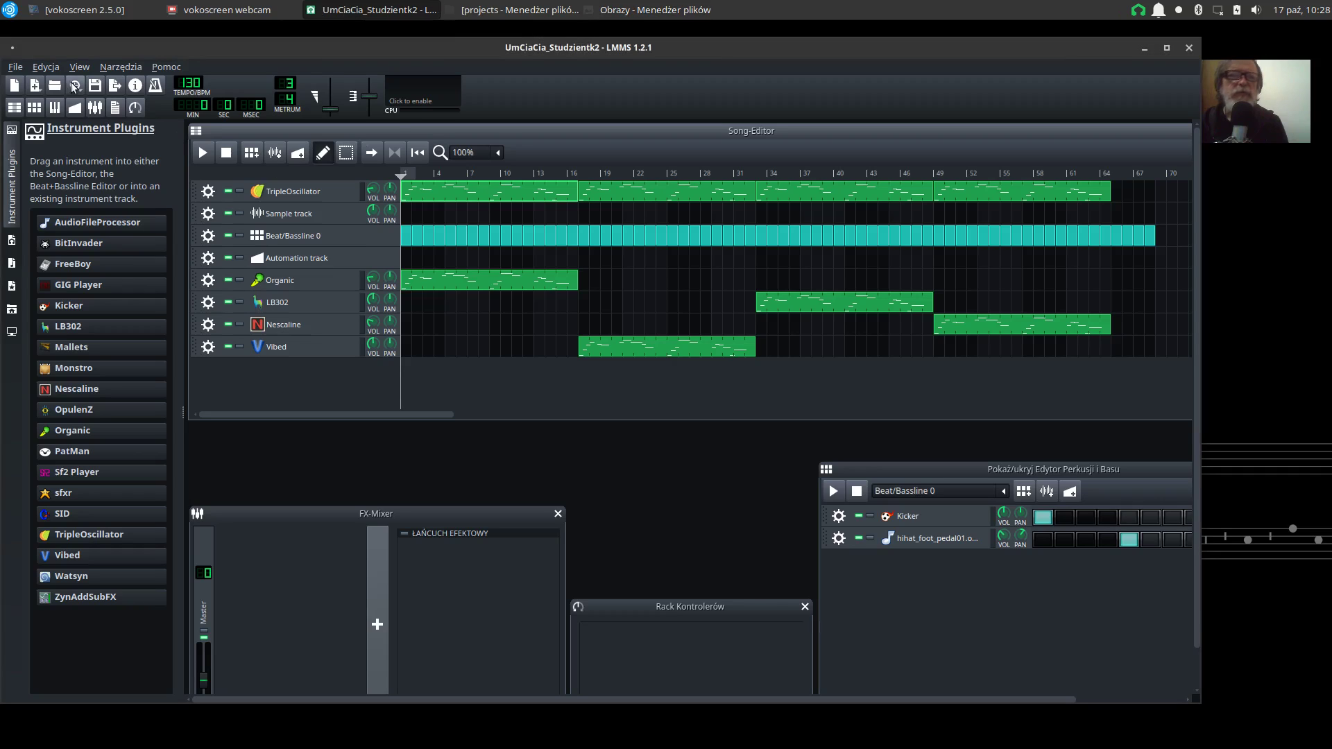
pyautogui.click(13, 68)
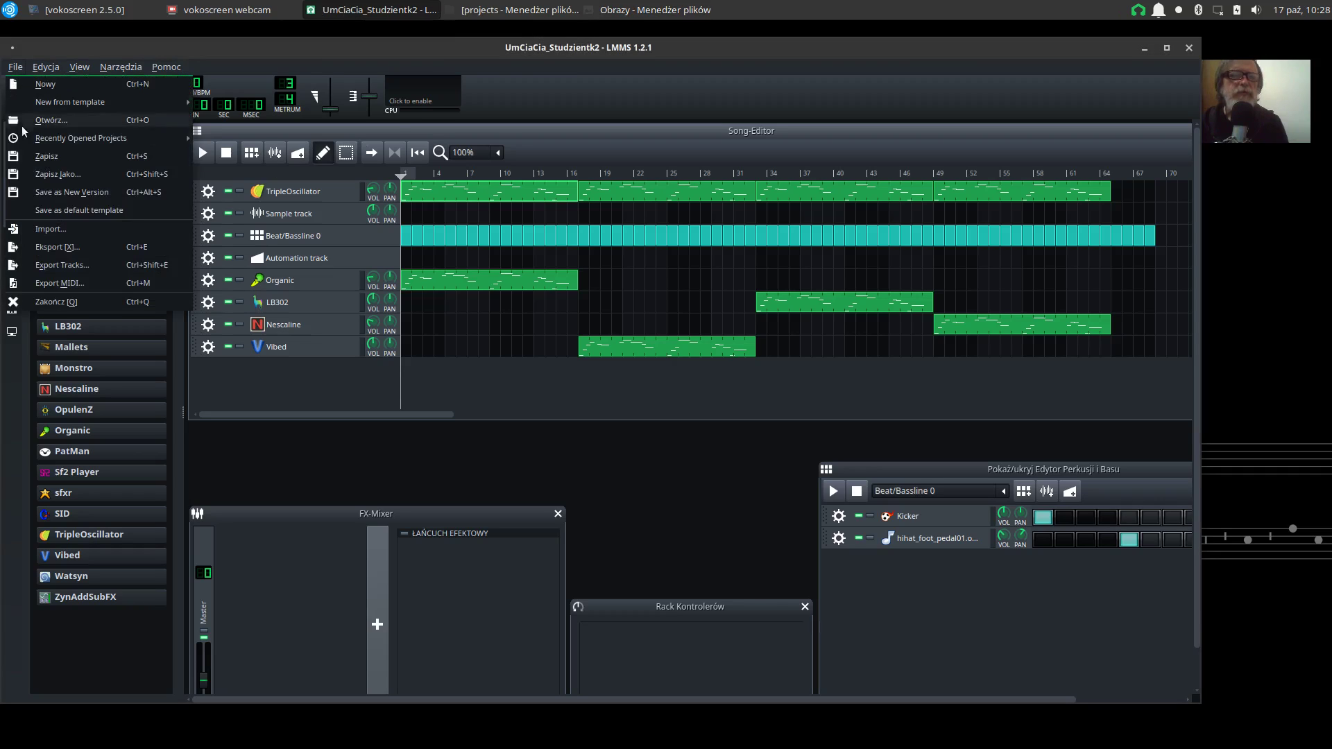
pyautogui.click(76, 247)
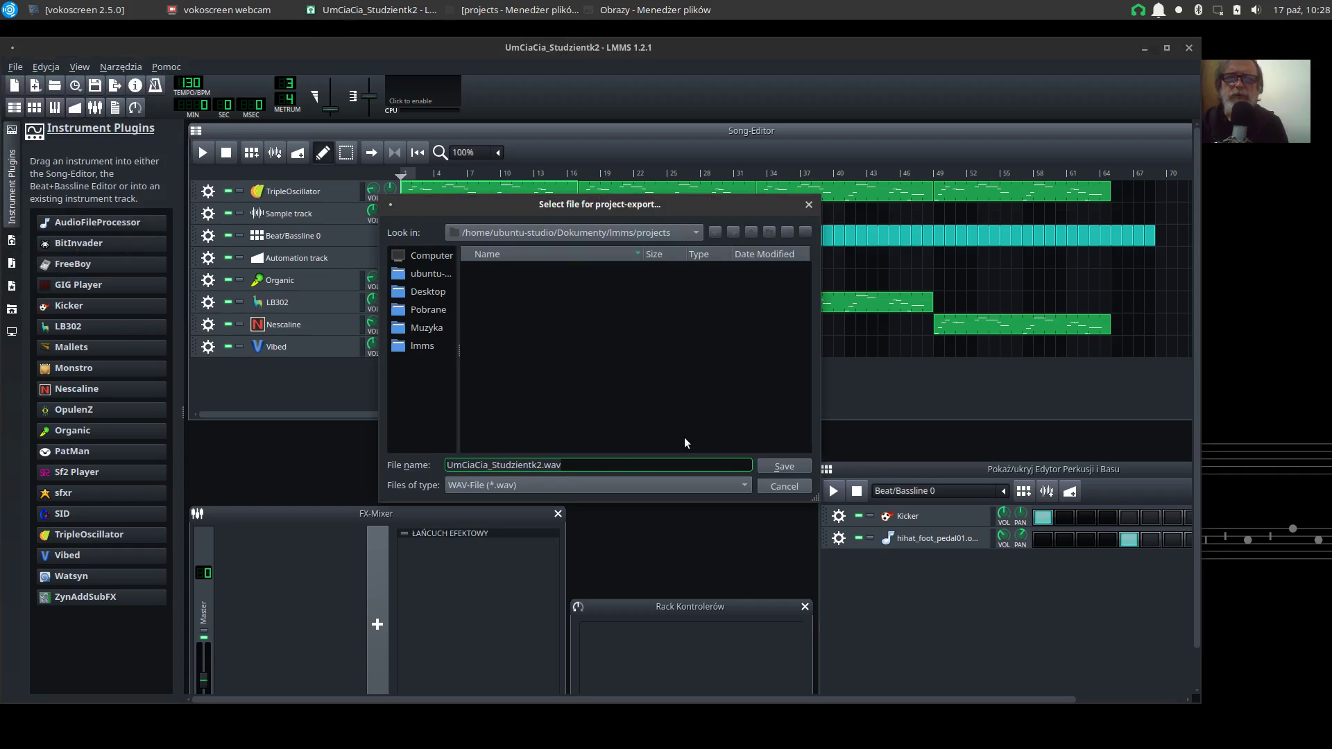
pyautogui.click(781, 469)
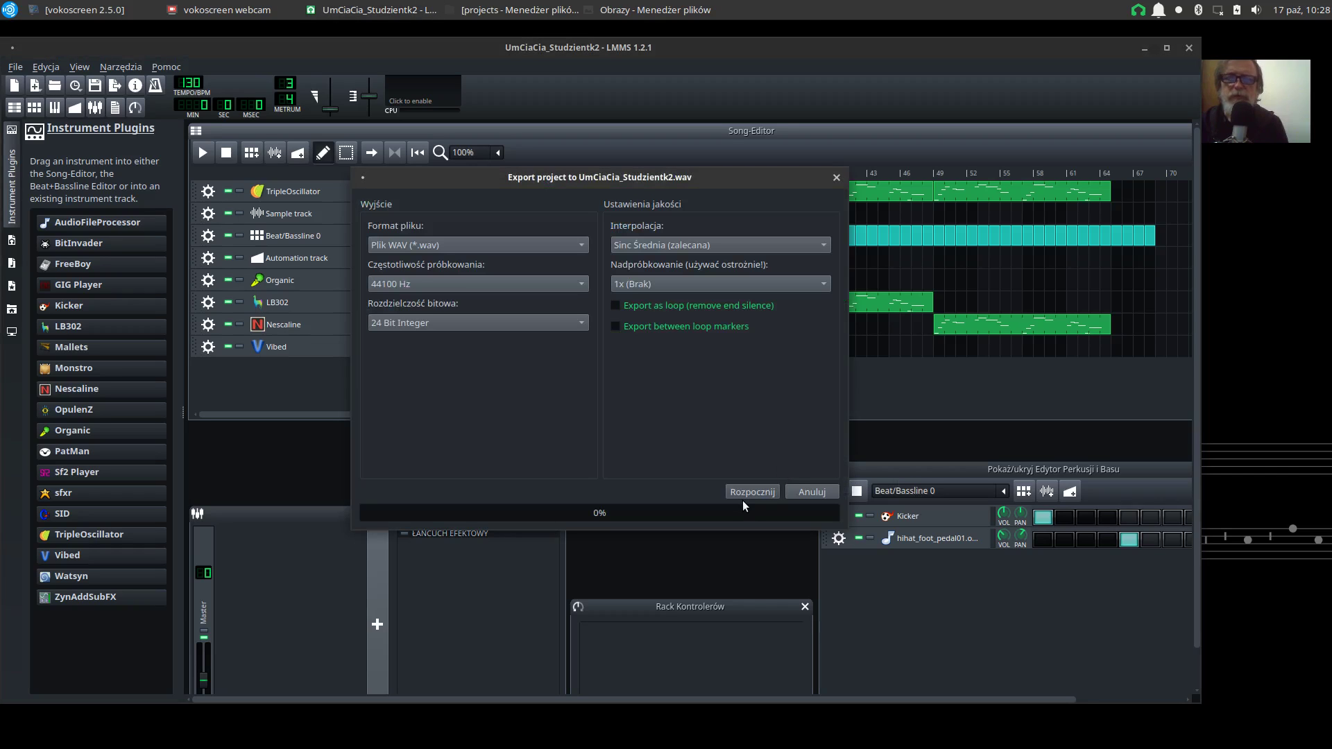
pyautogui.click(740, 497)
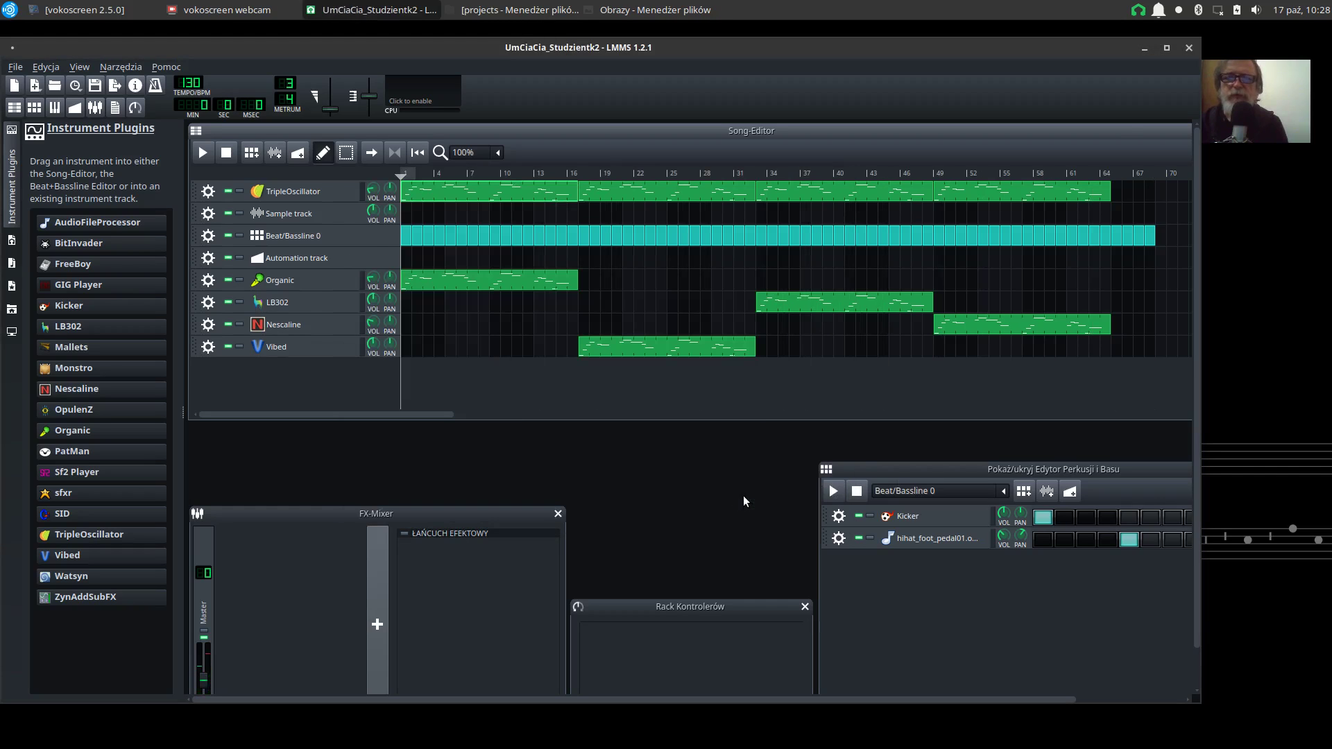
pyautogui.hotkey('ctrl', 's')
pyautogui.click(1141, 51)
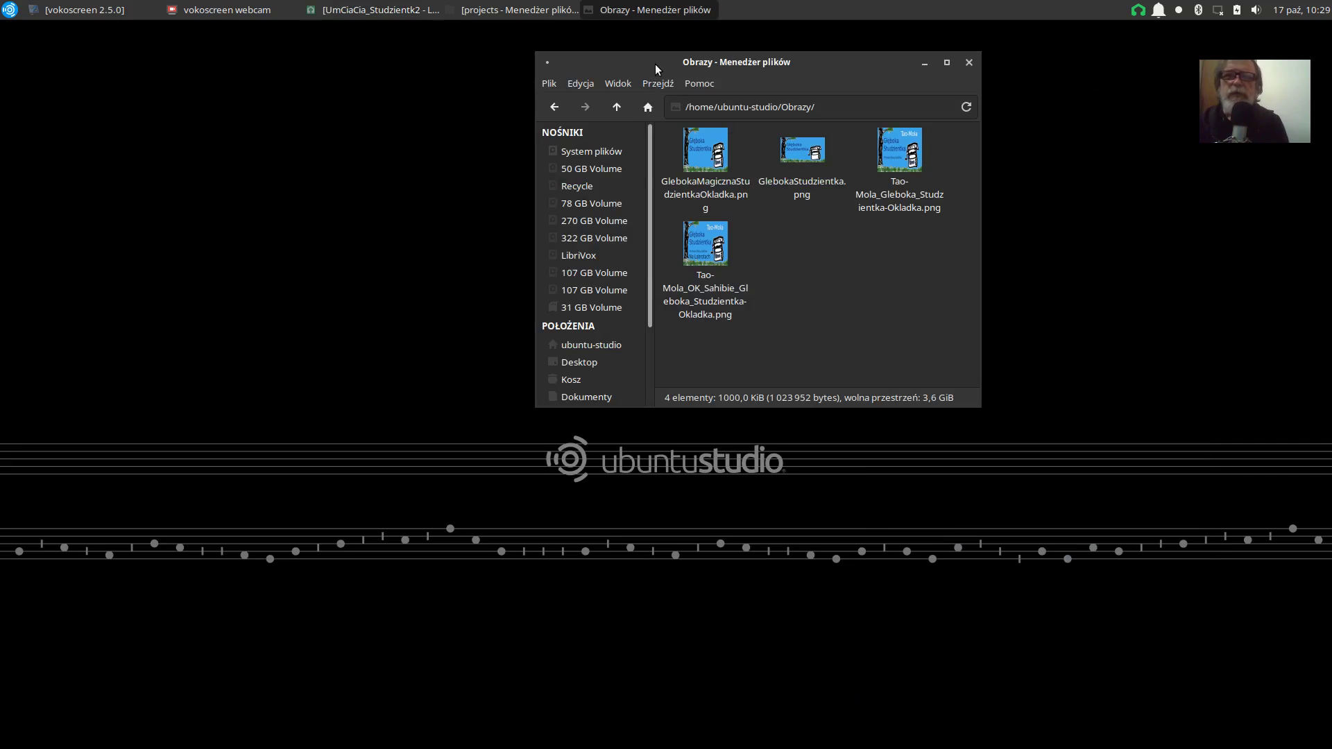
# - In the file manager, go from the home folder to Dokumenty/lmms/projects
pyautogui.moveTo(656, 69); pyautogui.dragTo(596, 68)
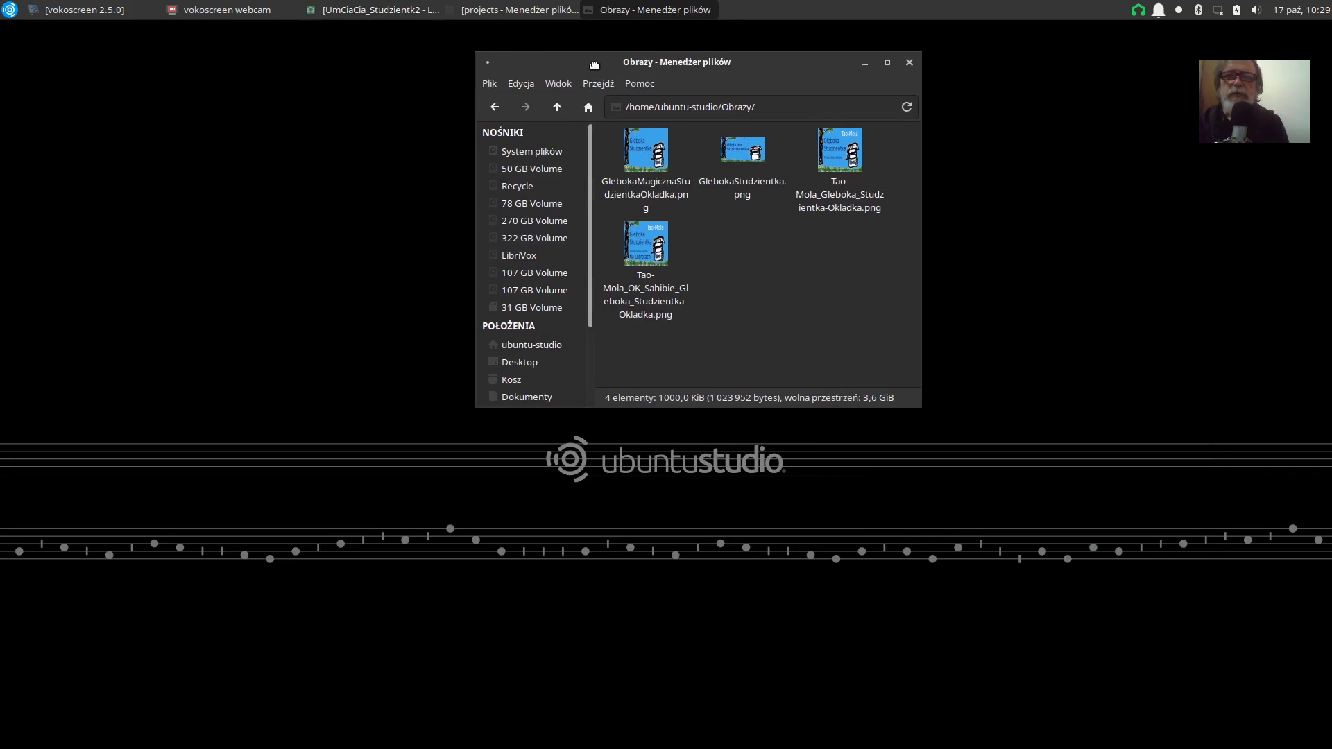
pyautogui.click(554, 108)
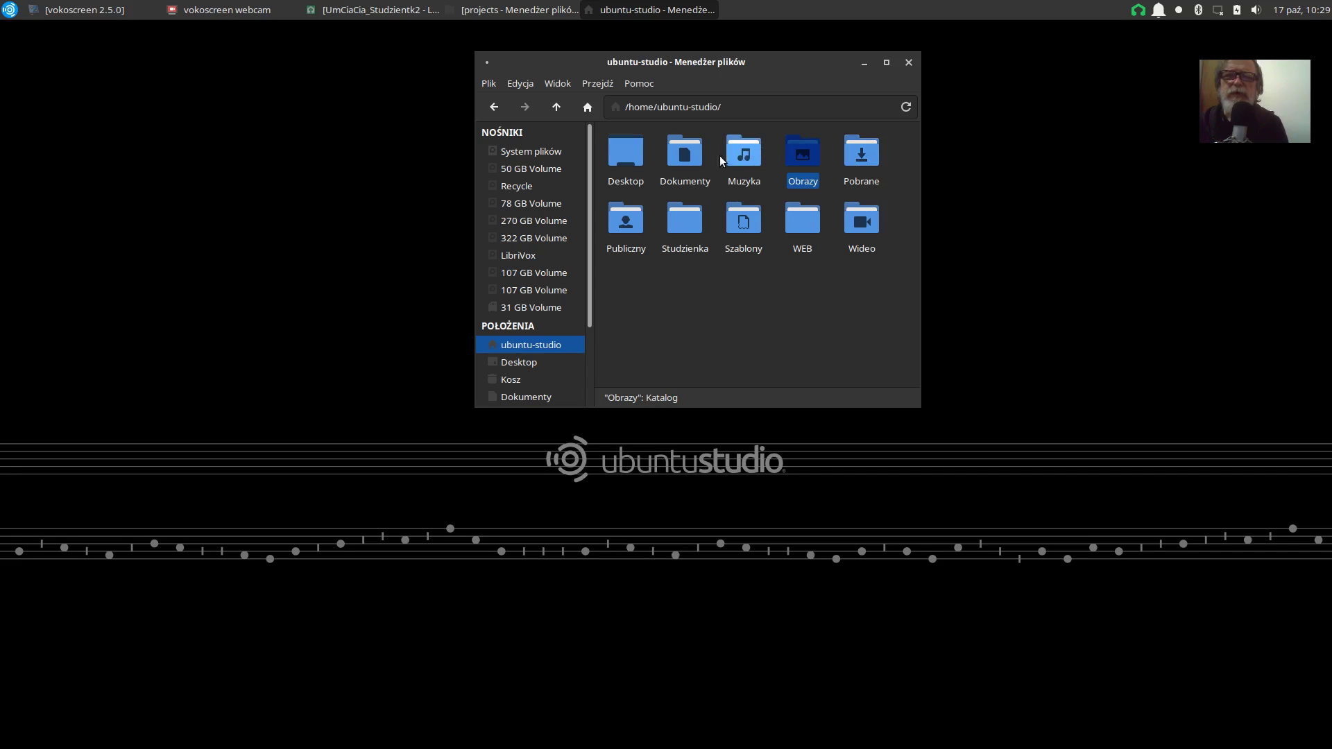
pyautogui.doubleClick(677, 156)
pyautogui.doubleClick(628, 156)
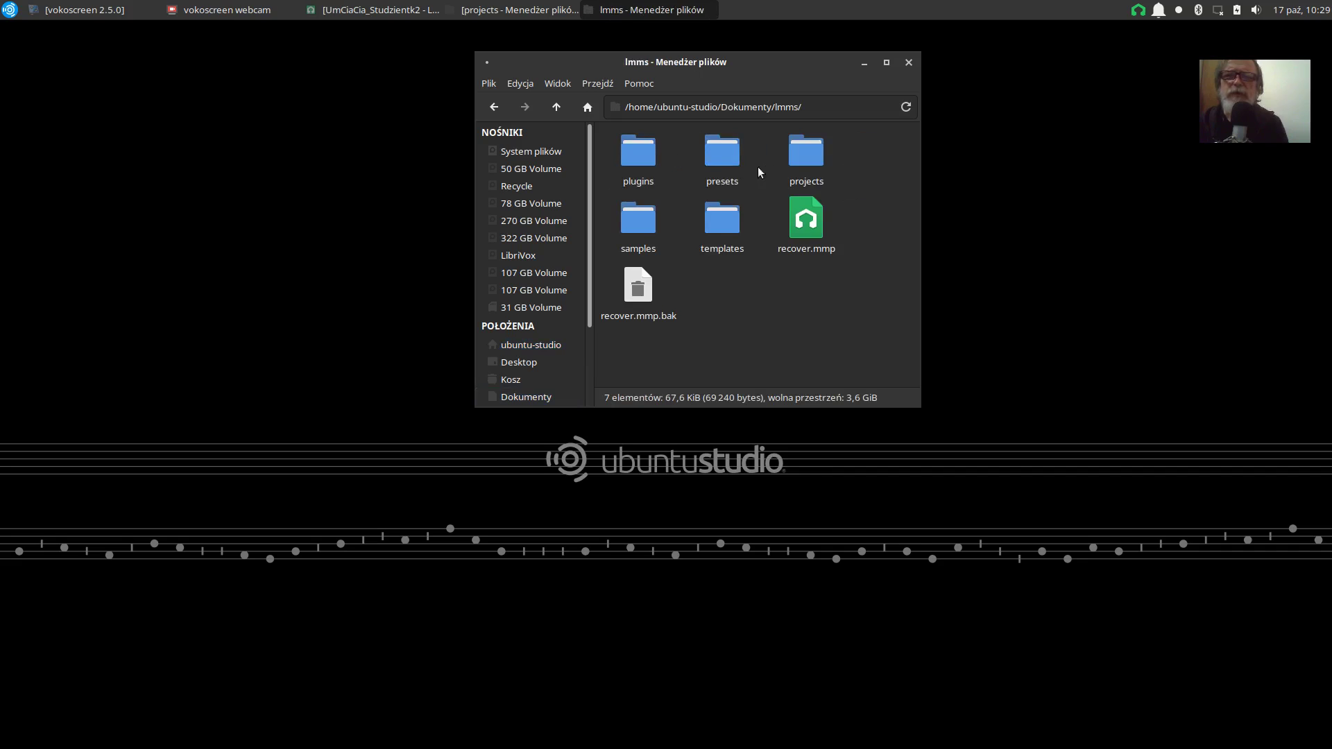
pyautogui.doubleClick(810, 156)
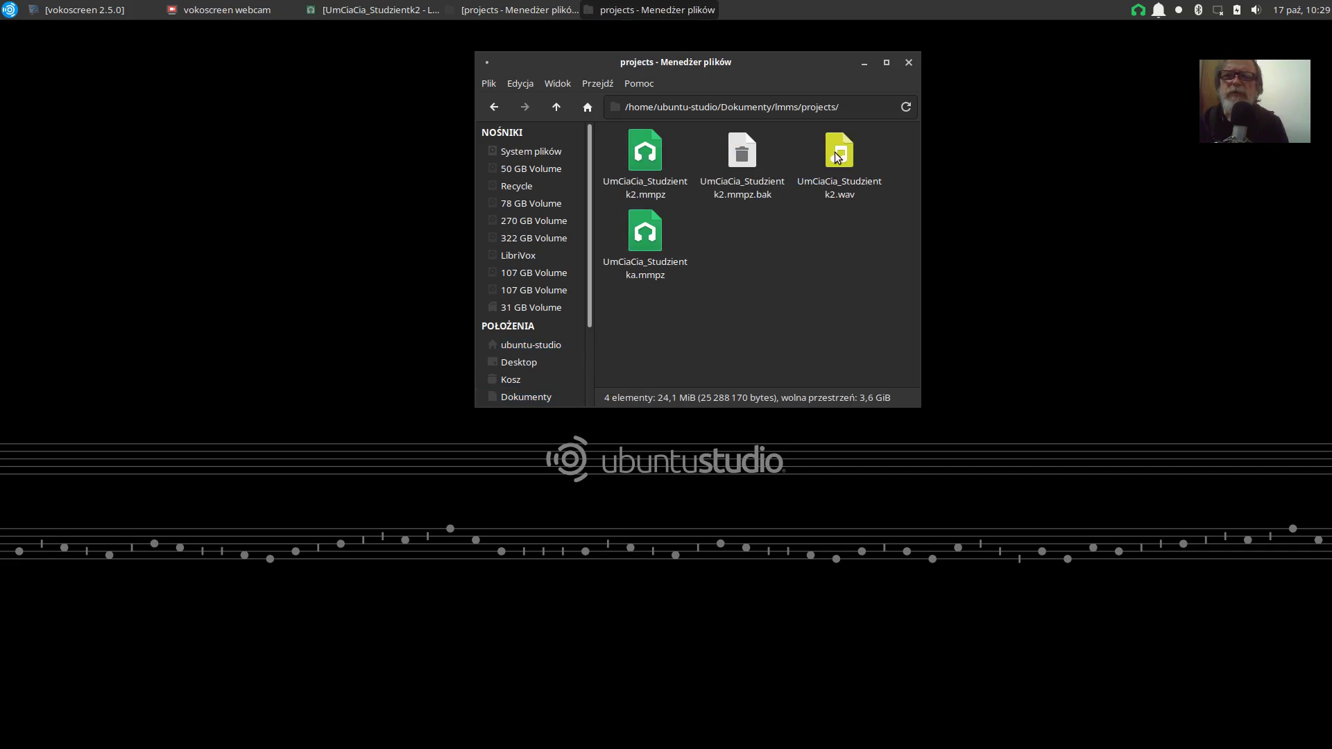
# - Open UmCiaCia_Studzientk2.wav in Audacity and dismiss the welcome message so it stays hidden at startup
pyautogui.click(839, 154)
pyautogui.rightClick(838, 154)
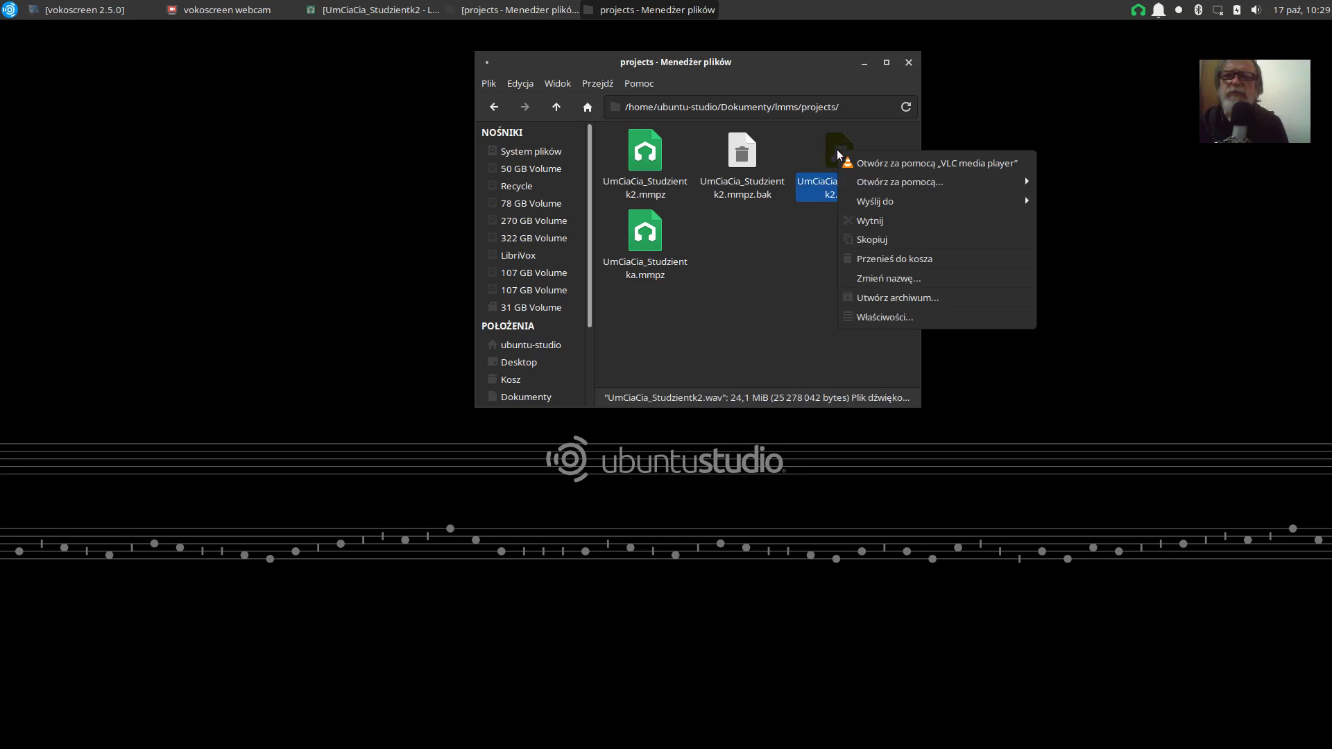
pyautogui.moveTo(957, 185)
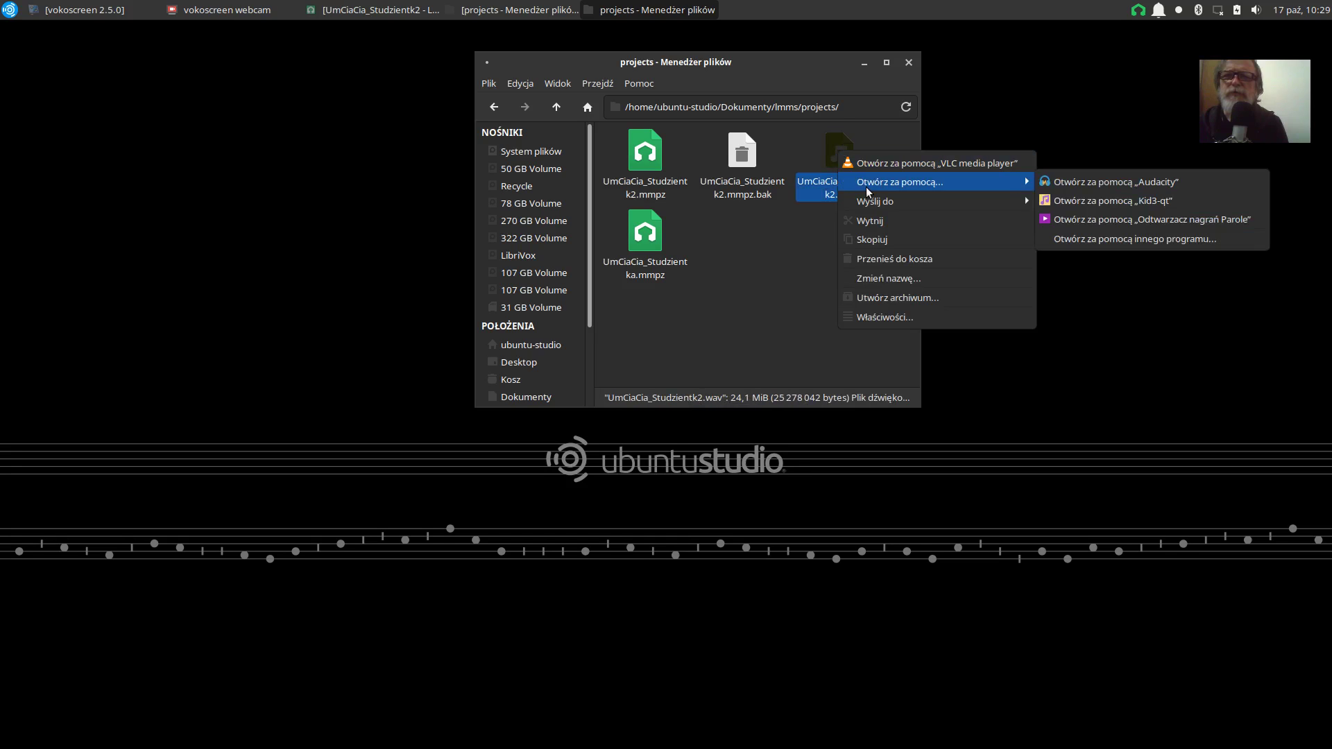
pyautogui.click(1059, 183)
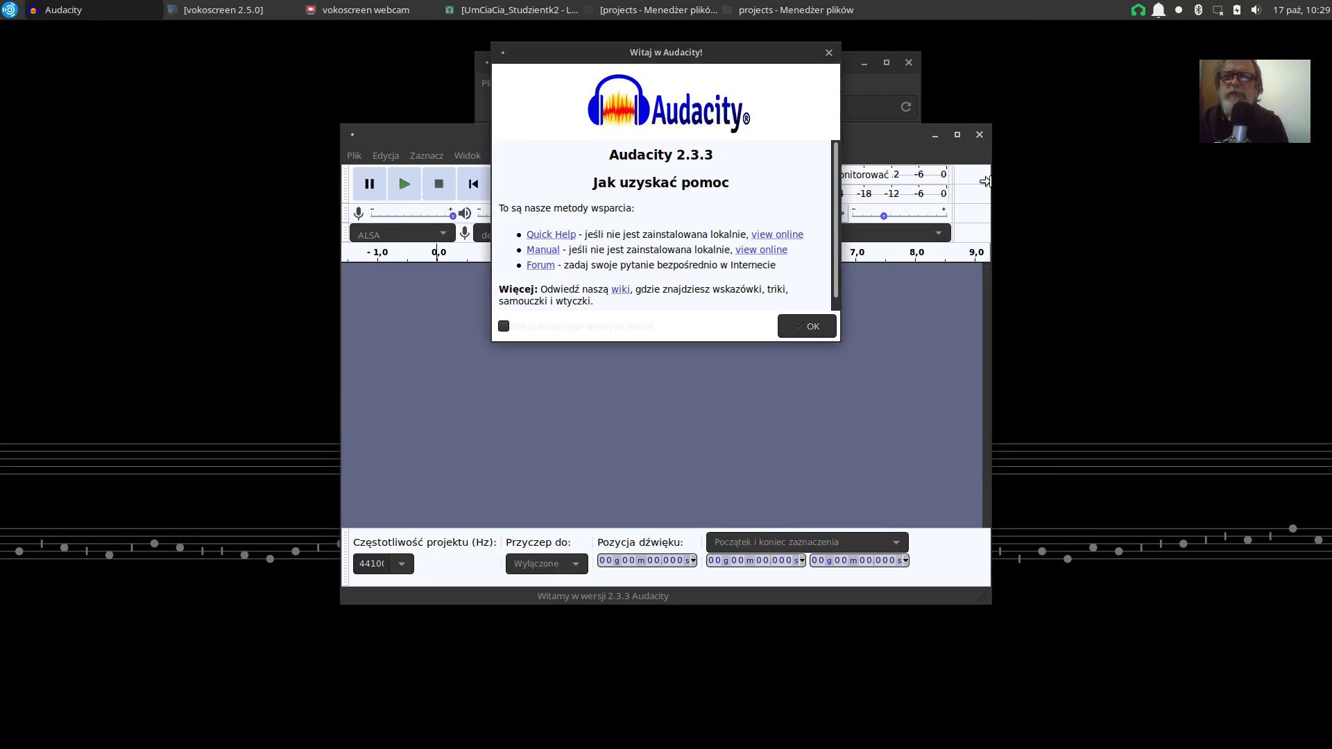
pyautogui.click(504, 326)
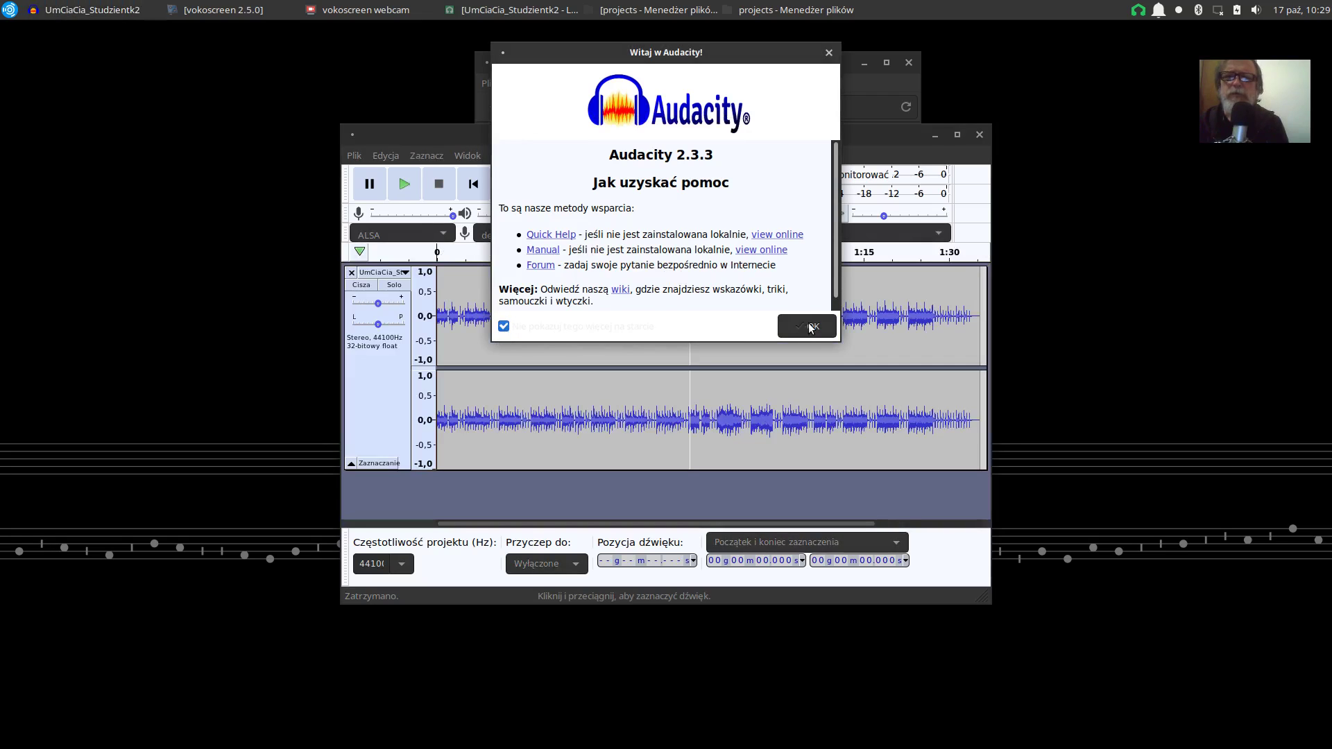
pyautogui.click(809, 327)
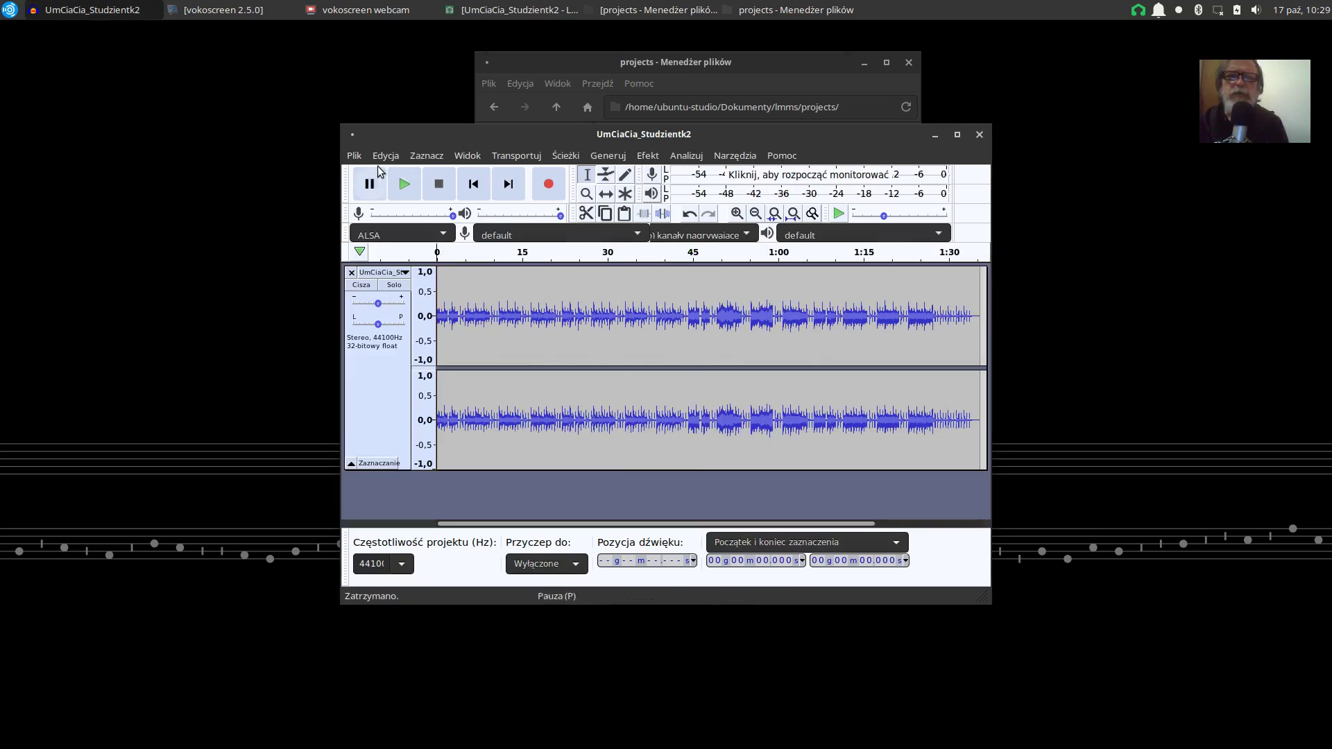
# - Export the audio as UmCiaCia_Studzientk2.mp3 into the Obrazy folder with the standard 170-210 kbps preset, and close Audacity
pyautogui.click(353, 157)
pyautogui.moveTo(381, 267)
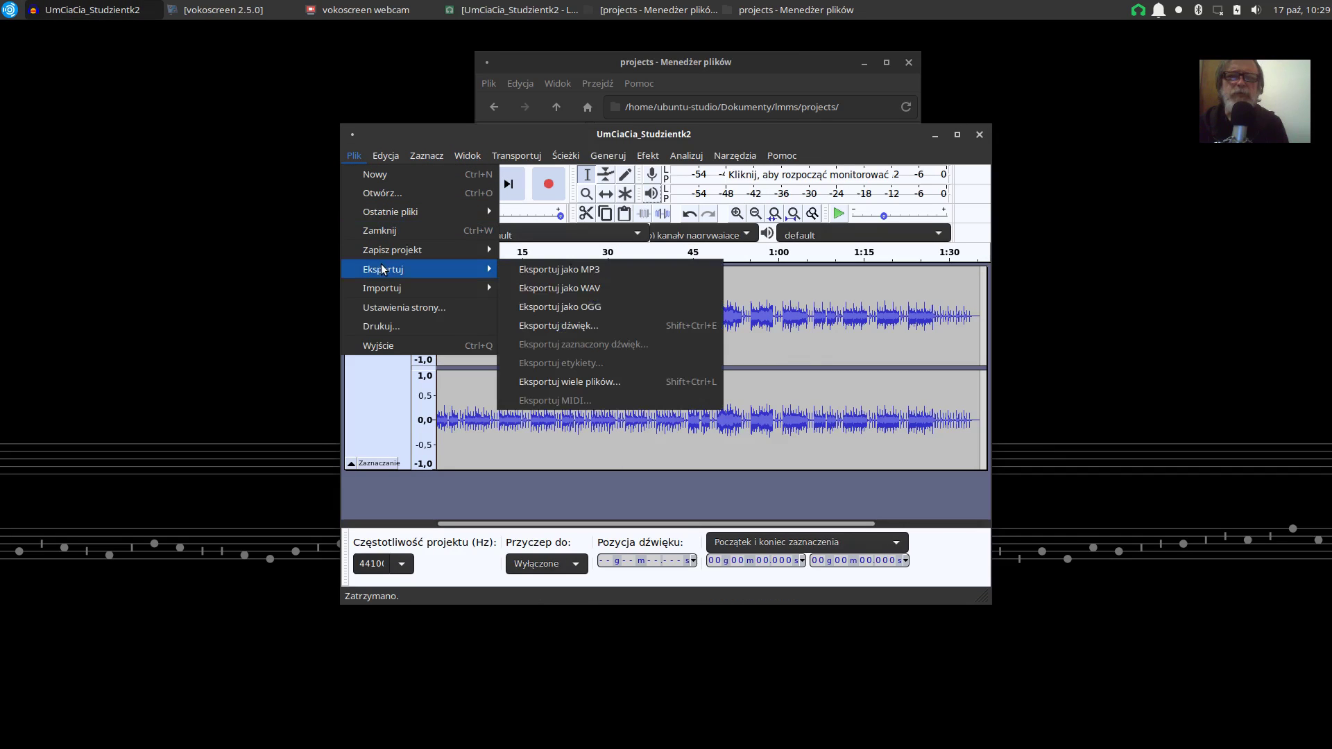
pyautogui.click(535, 271)
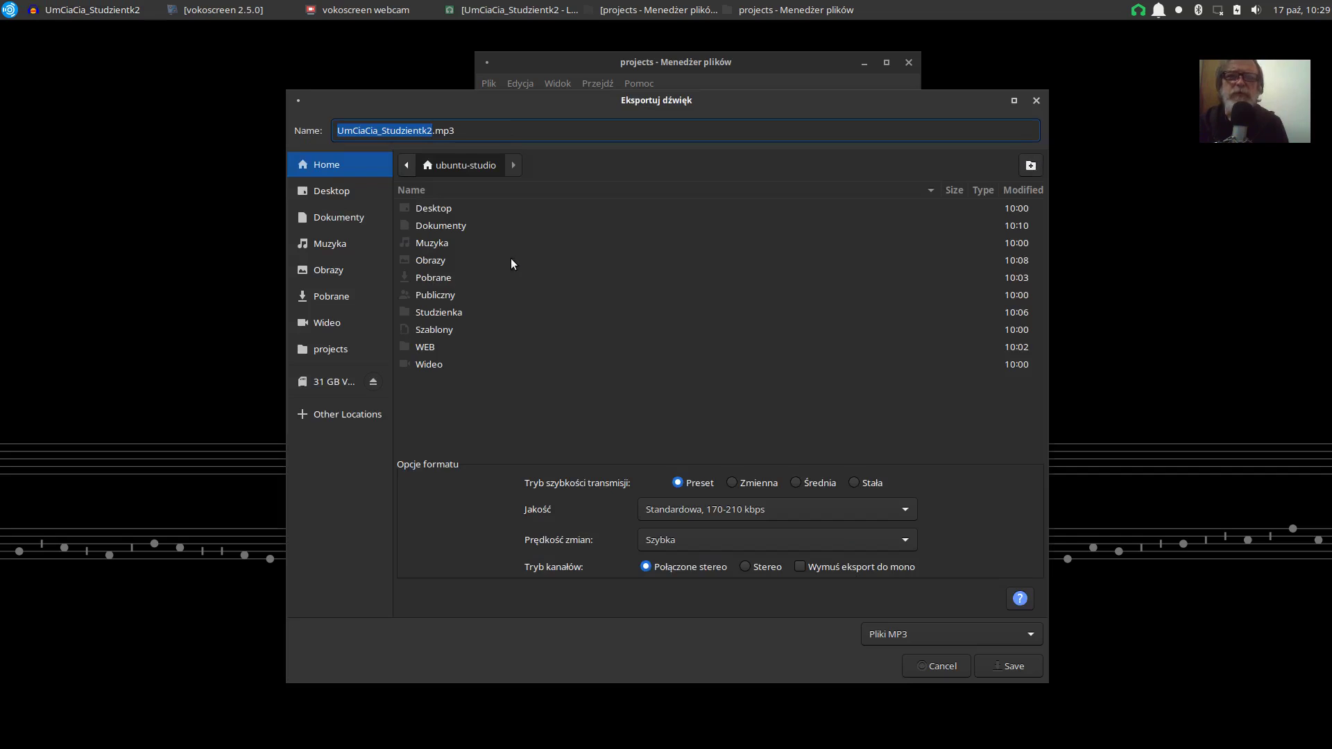
pyautogui.doubleClick(409, 267)
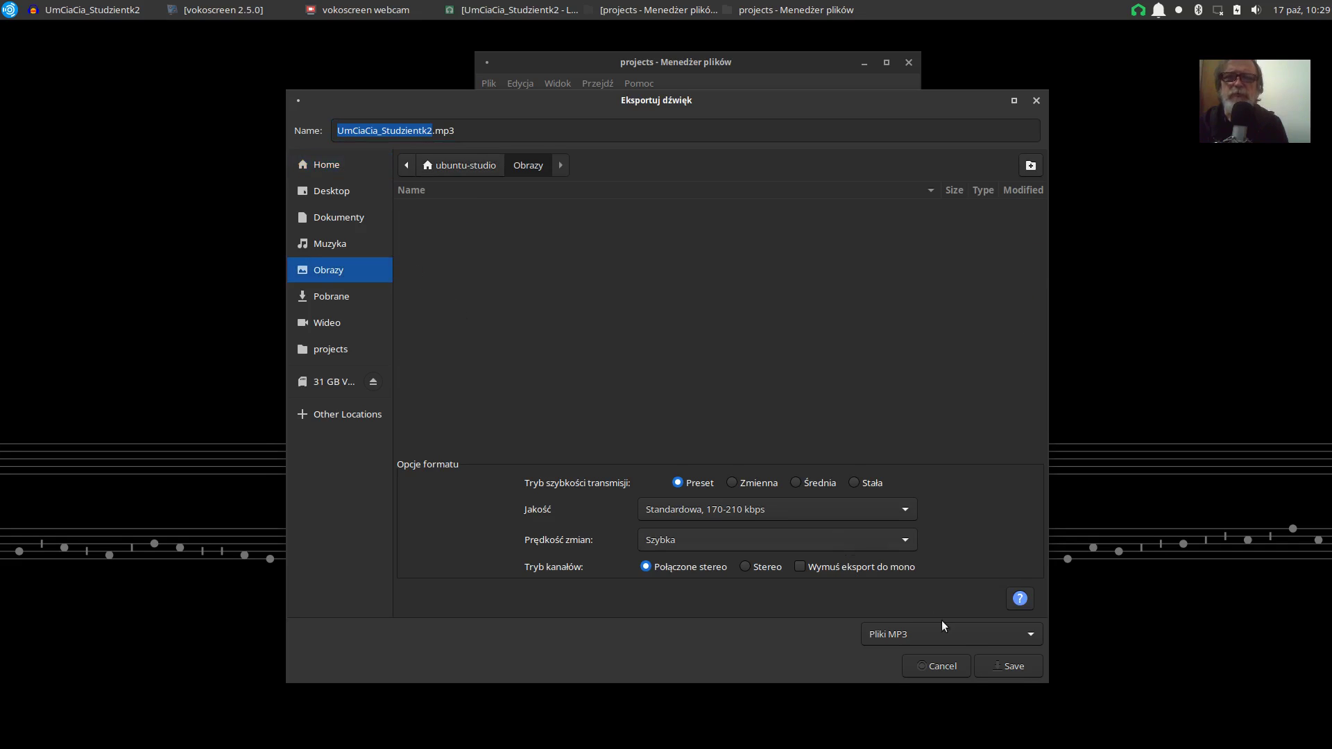
pyautogui.click(1014, 668)
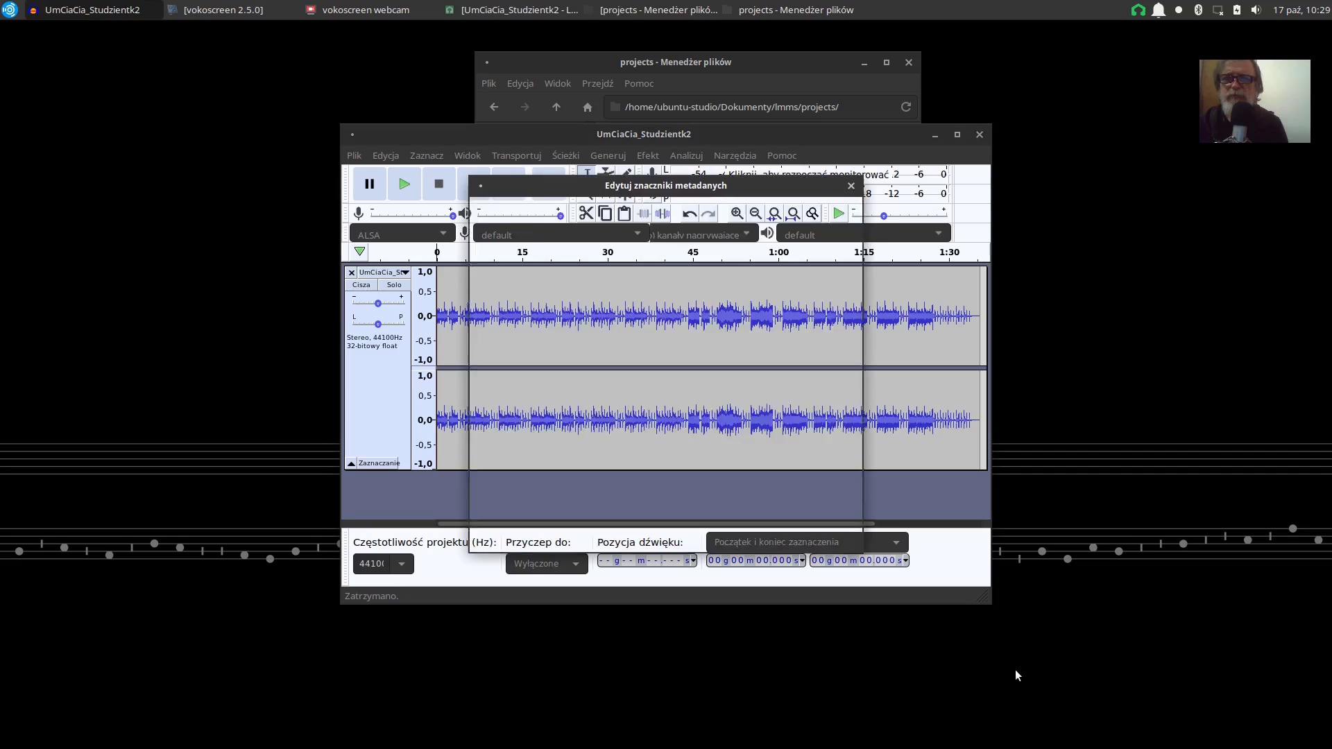
pyautogui.click(836, 532)
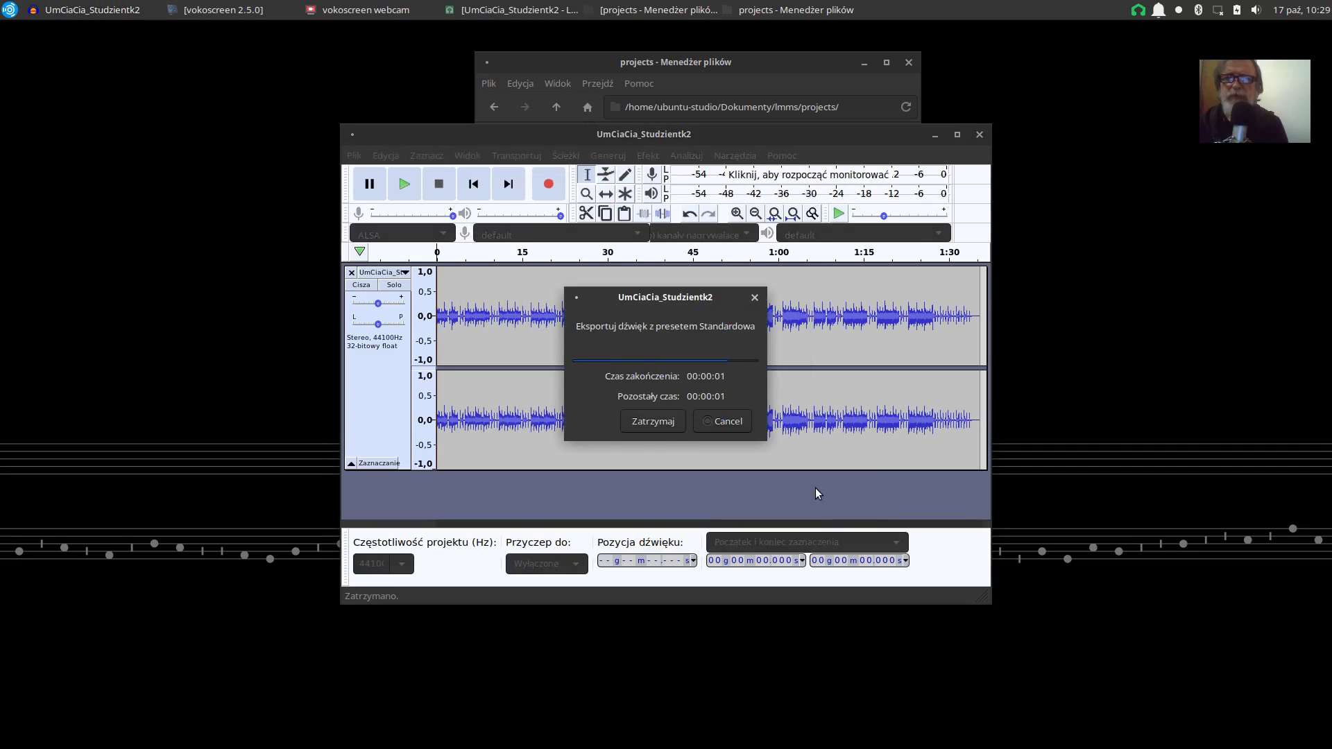
pyautogui.click(978, 134)
pyautogui.click(576, 423)
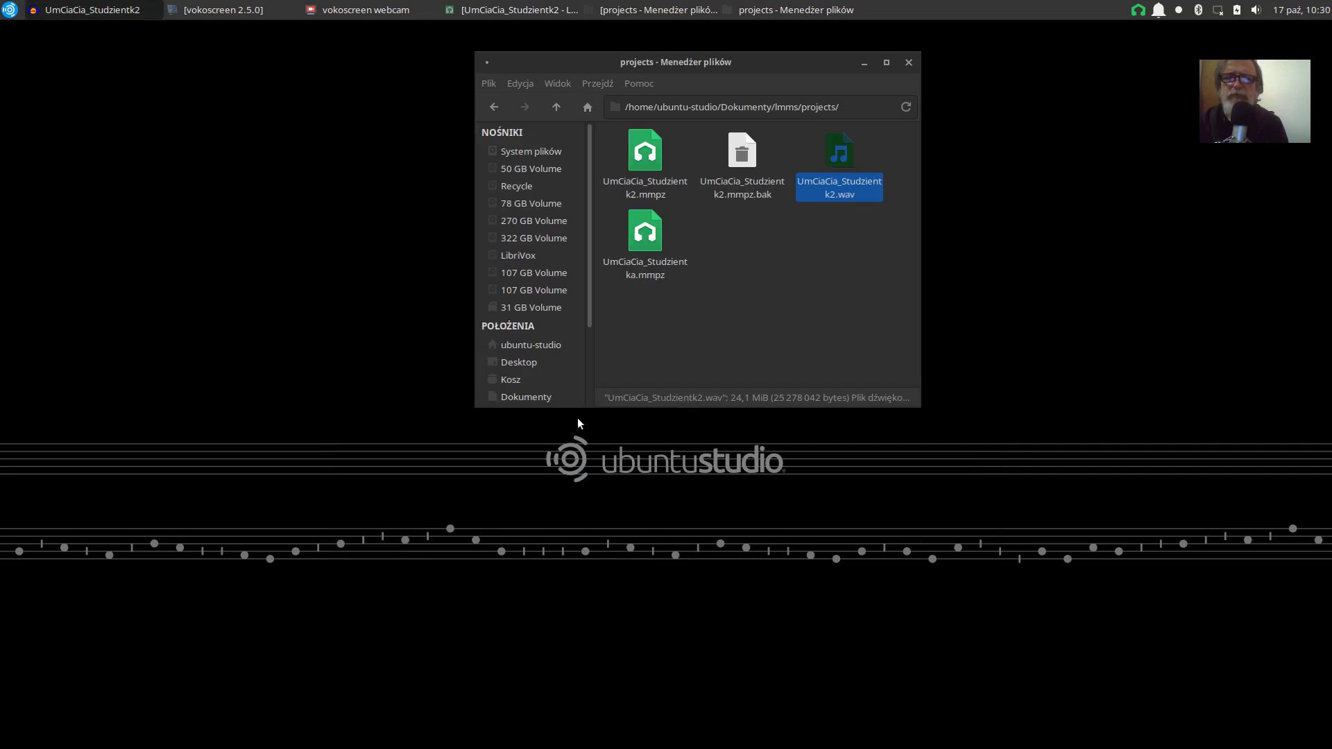
# - In the file manager, go back up to the home folder and open the Obrazy folder
pyautogui.click(556, 107)
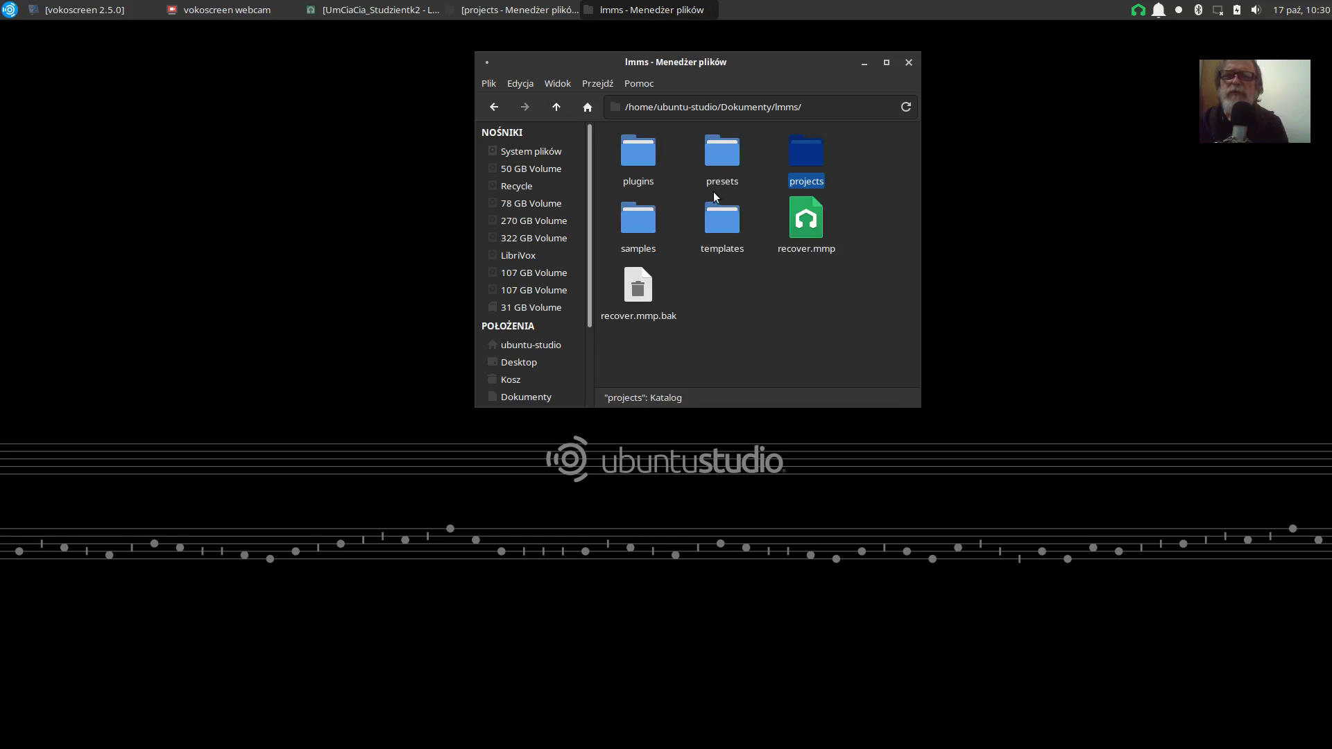
pyautogui.click(557, 114)
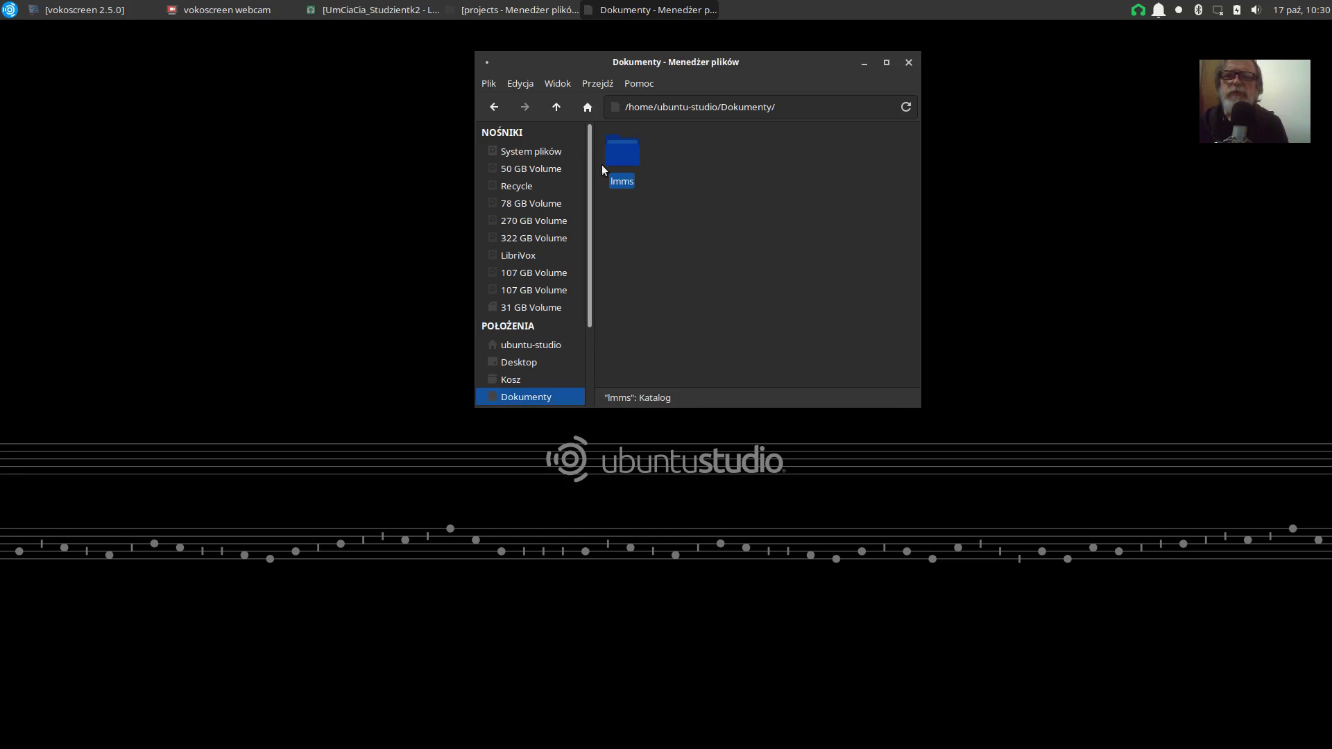
pyautogui.click(555, 108)
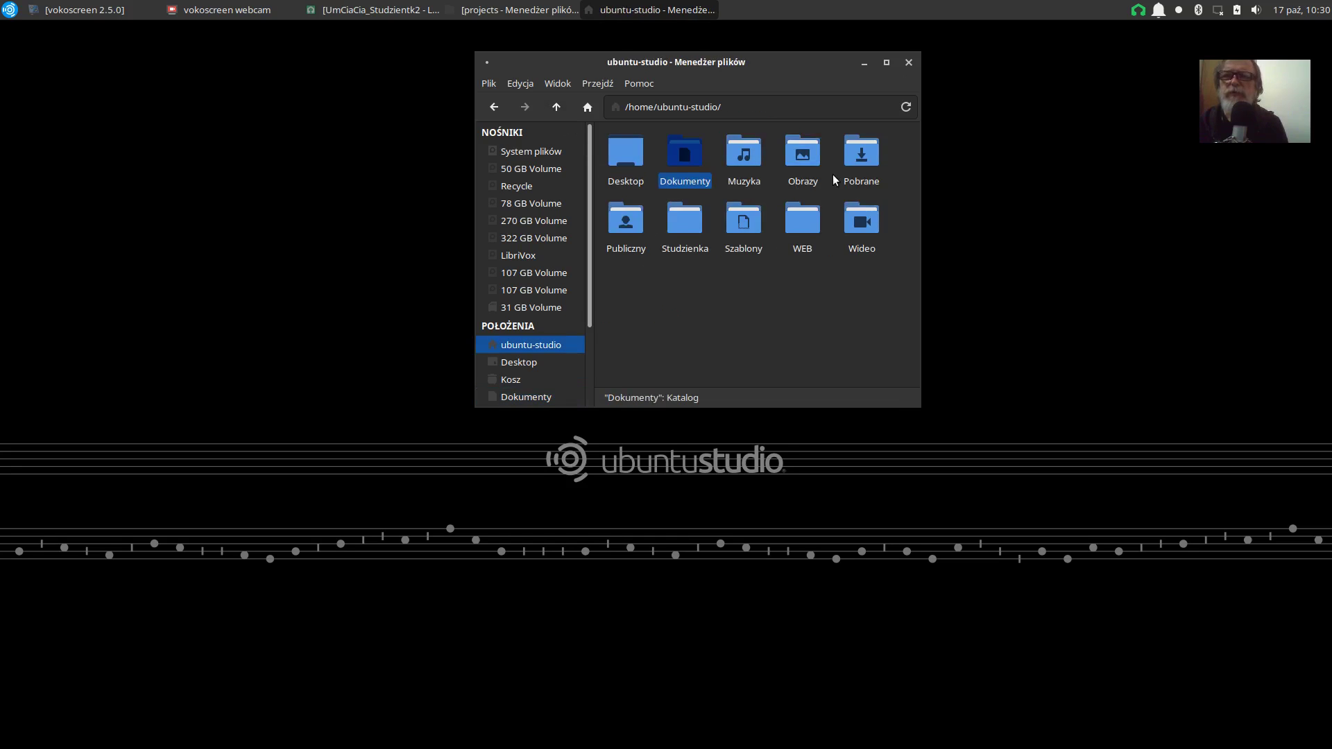
pyautogui.doubleClick(808, 165)
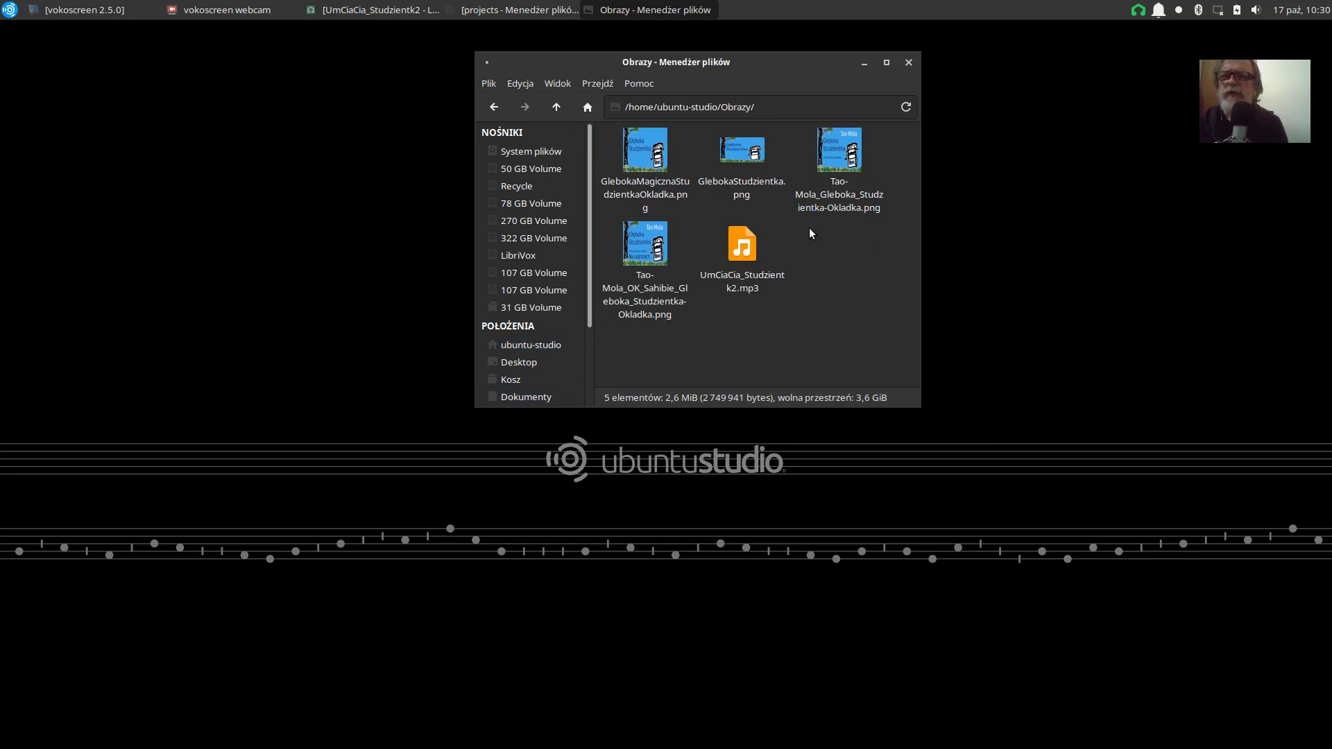
# - Play UmCiaCia_Studzientk2.mp3 in the Parole player to check the sound, pause it and close the player
pyautogui.click(747, 255)
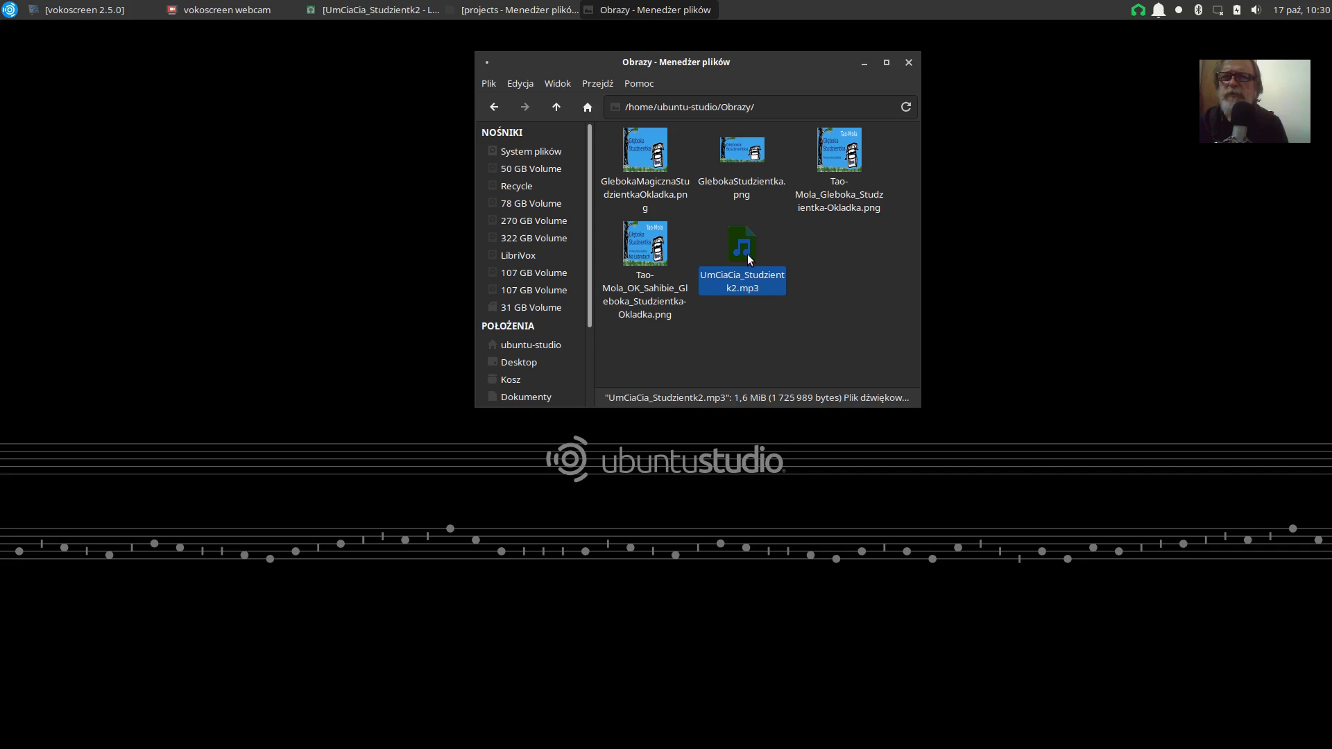
pyautogui.rightClick(747, 254)
pyautogui.moveTo(784, 281)
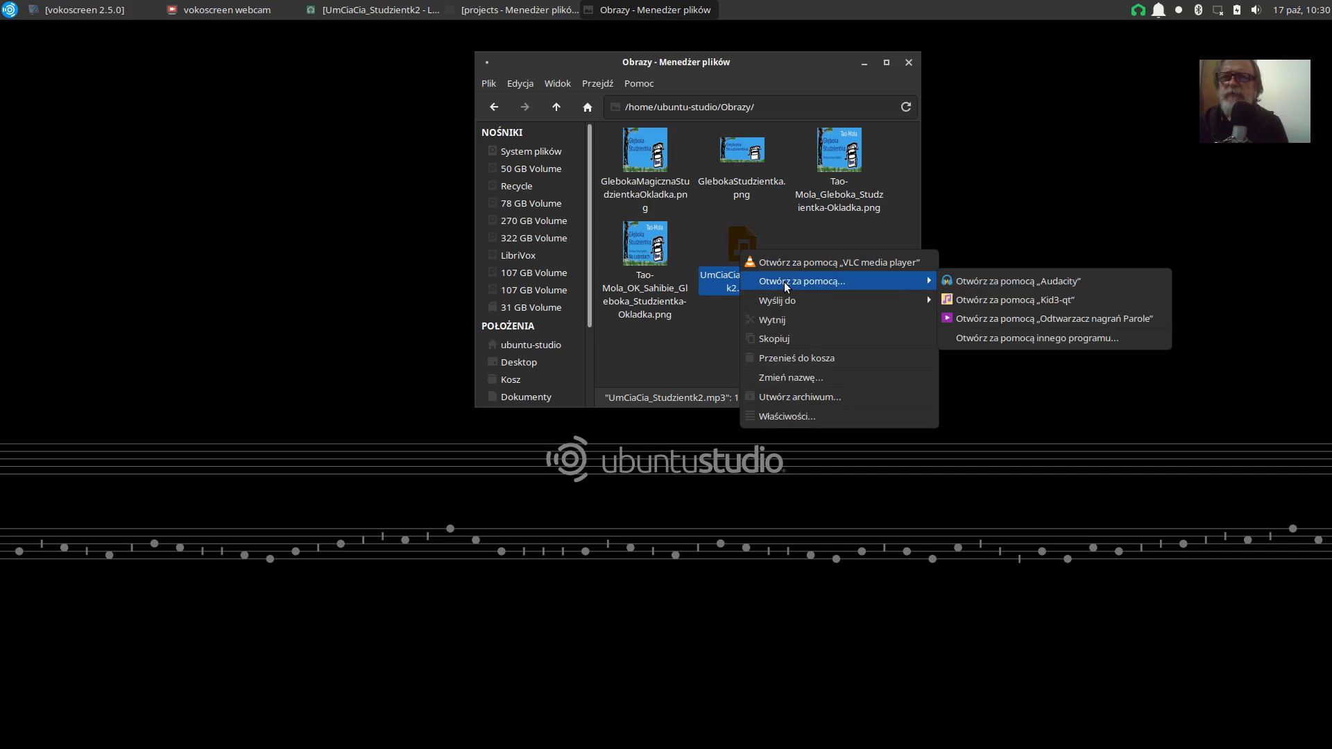
pyautogui.click(993, 319)
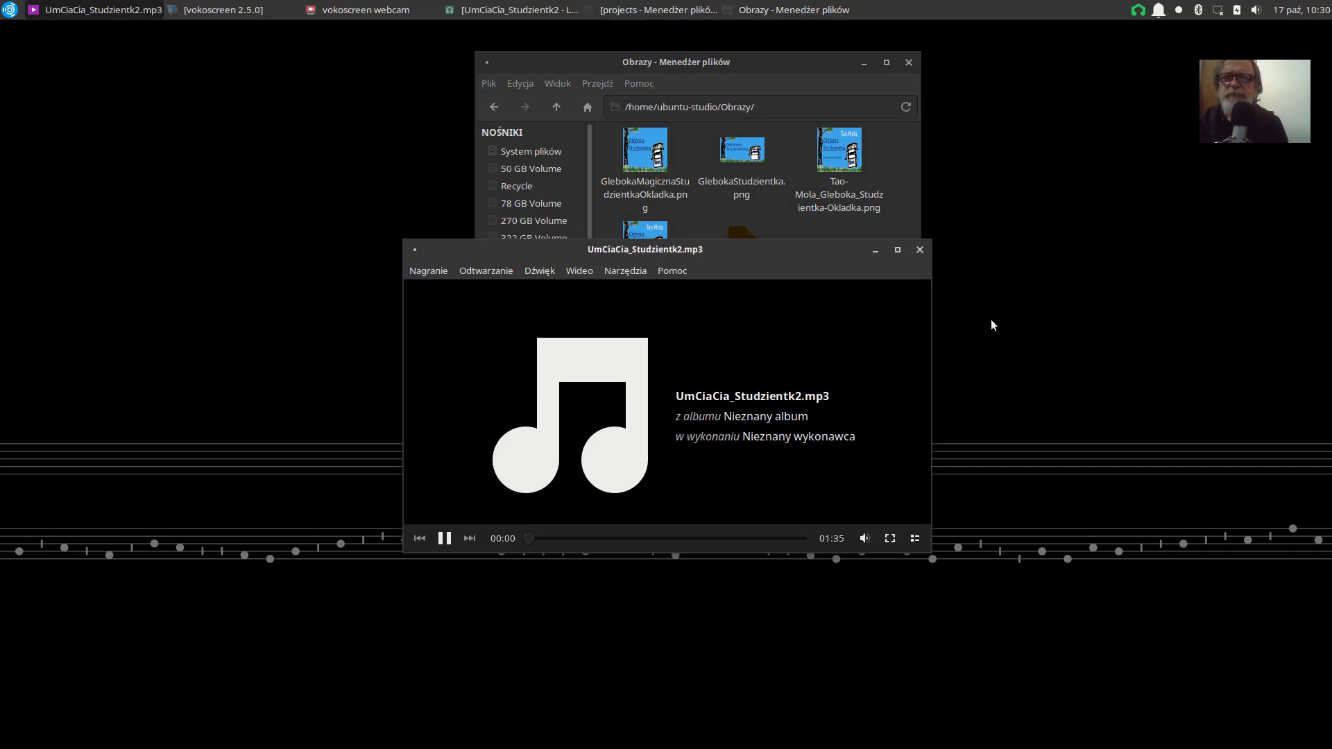
pyautogui.click(864, 539)
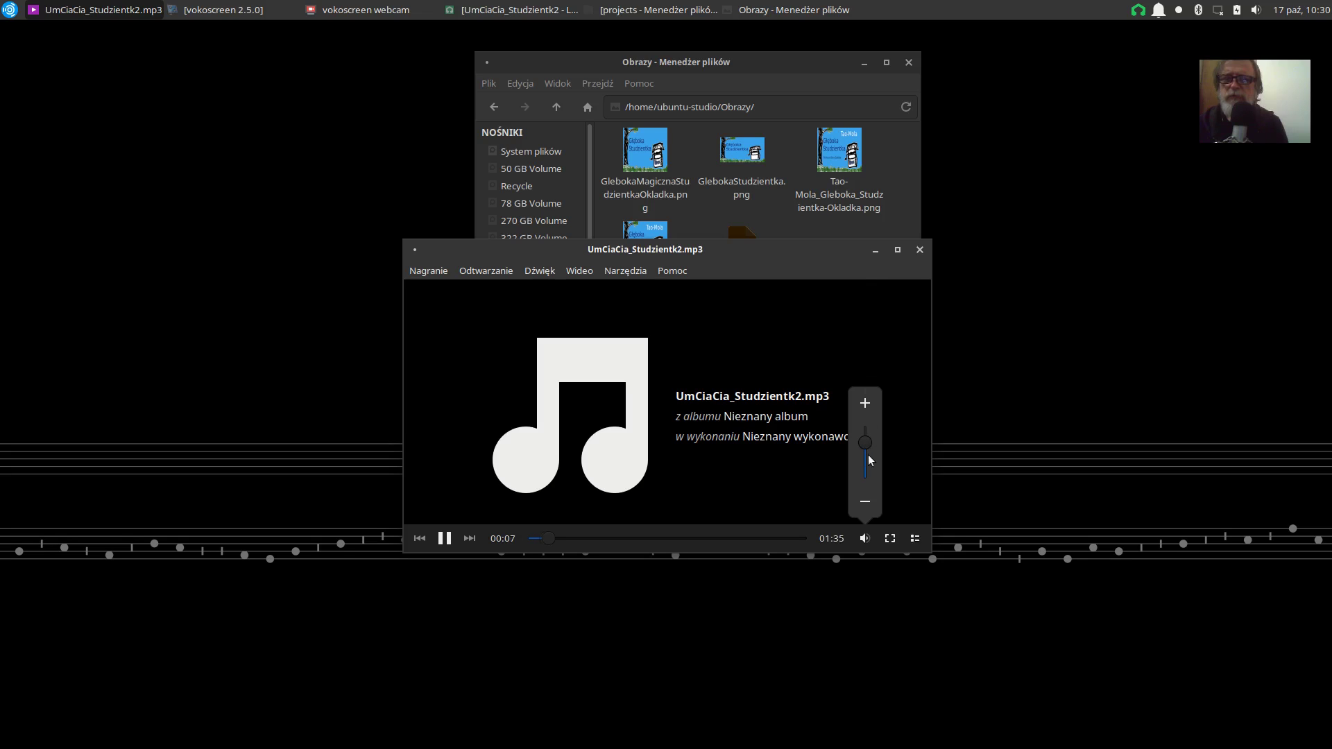
pyautogui.click(693, 504)
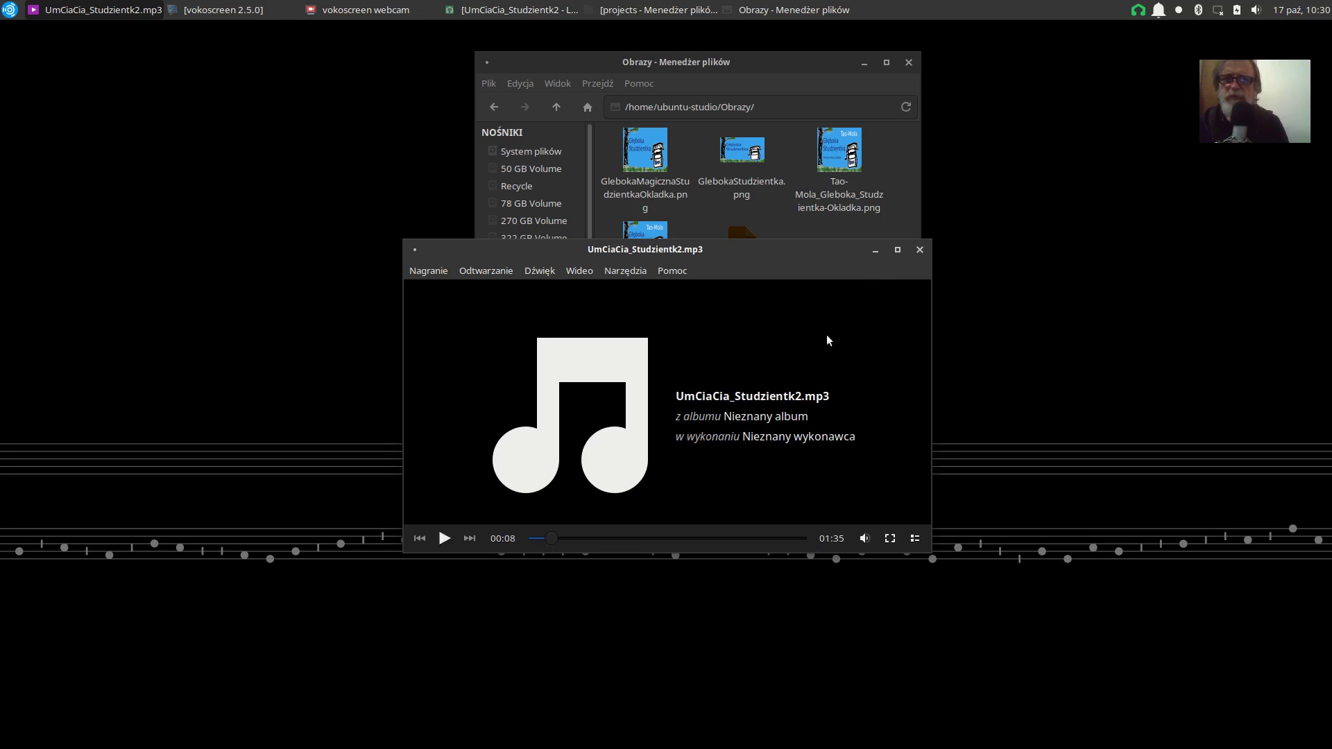
pyautogui.click(919, 250)
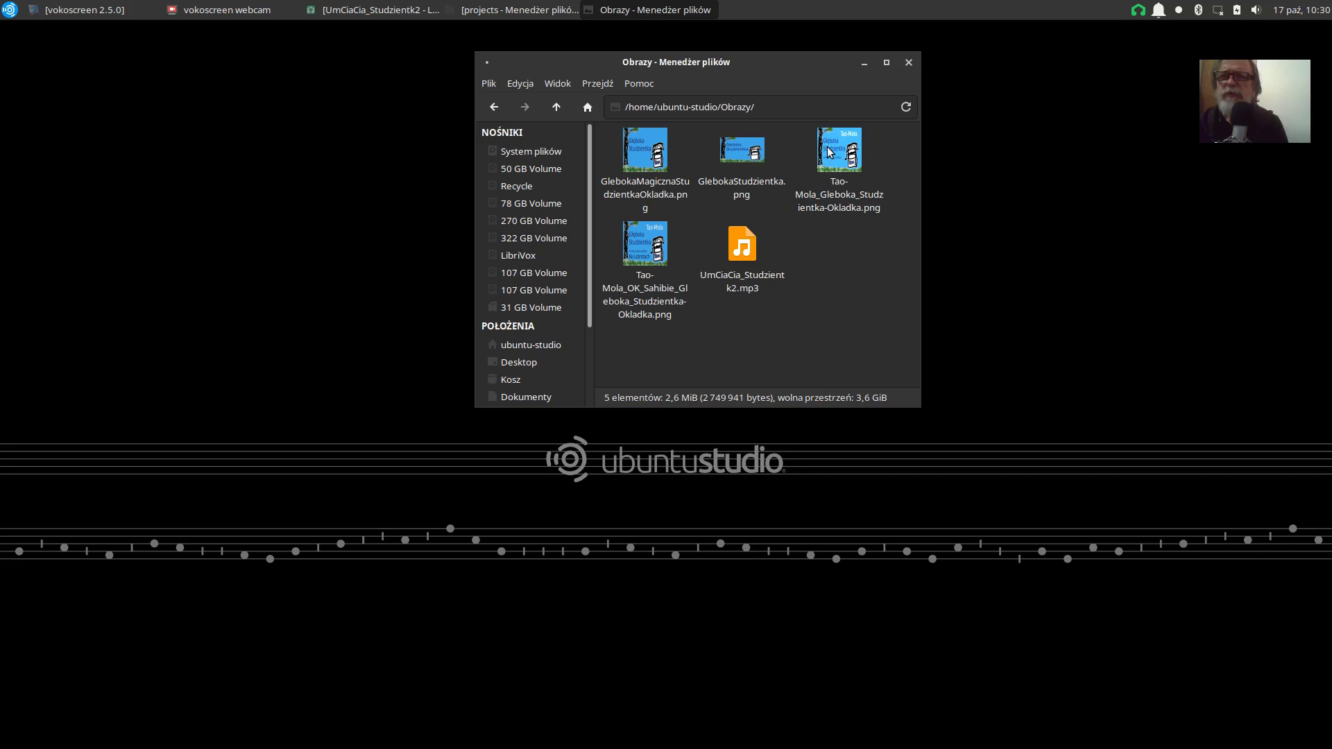
# - View GlebokaStudzientka.png in the image viewer and restore its maximized window to a smaller size
pyautogui.doubleClick(748, 152)
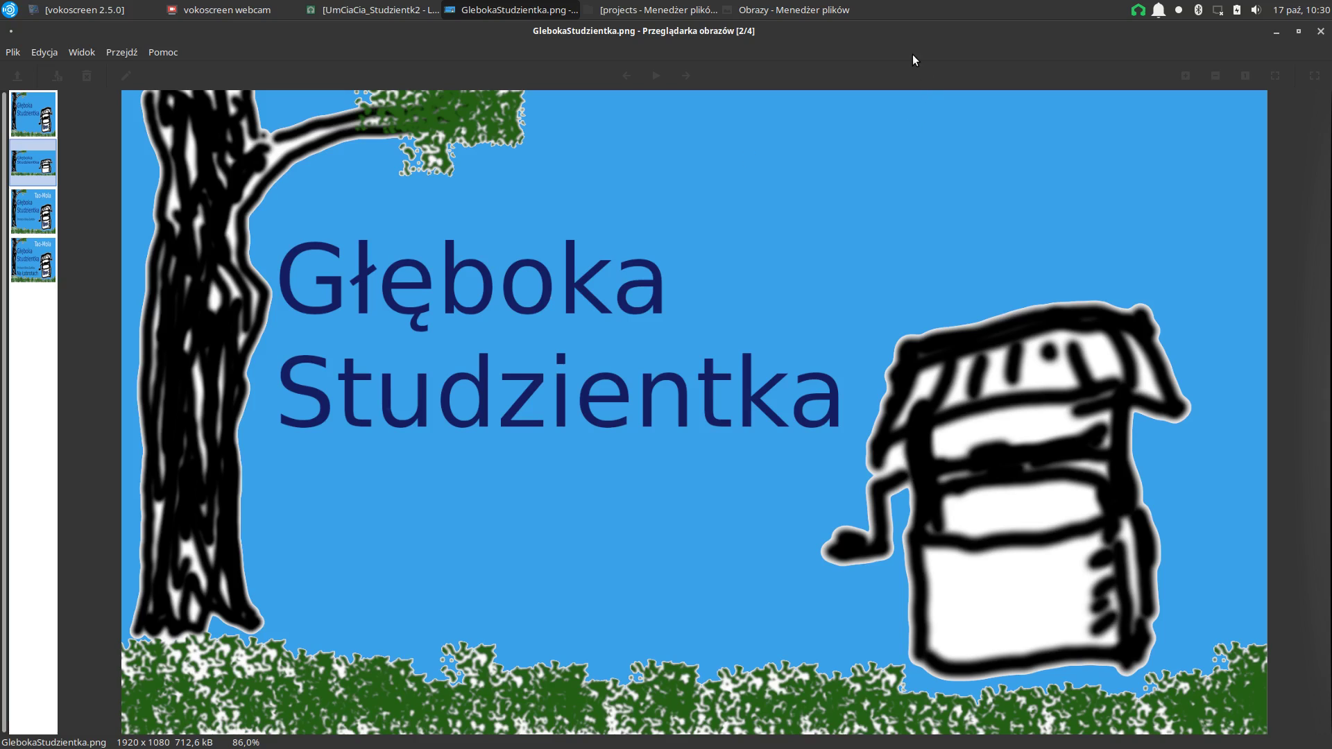
pyautogui.moveTo(903, 55); pyautogui.dragTo(884, 90)
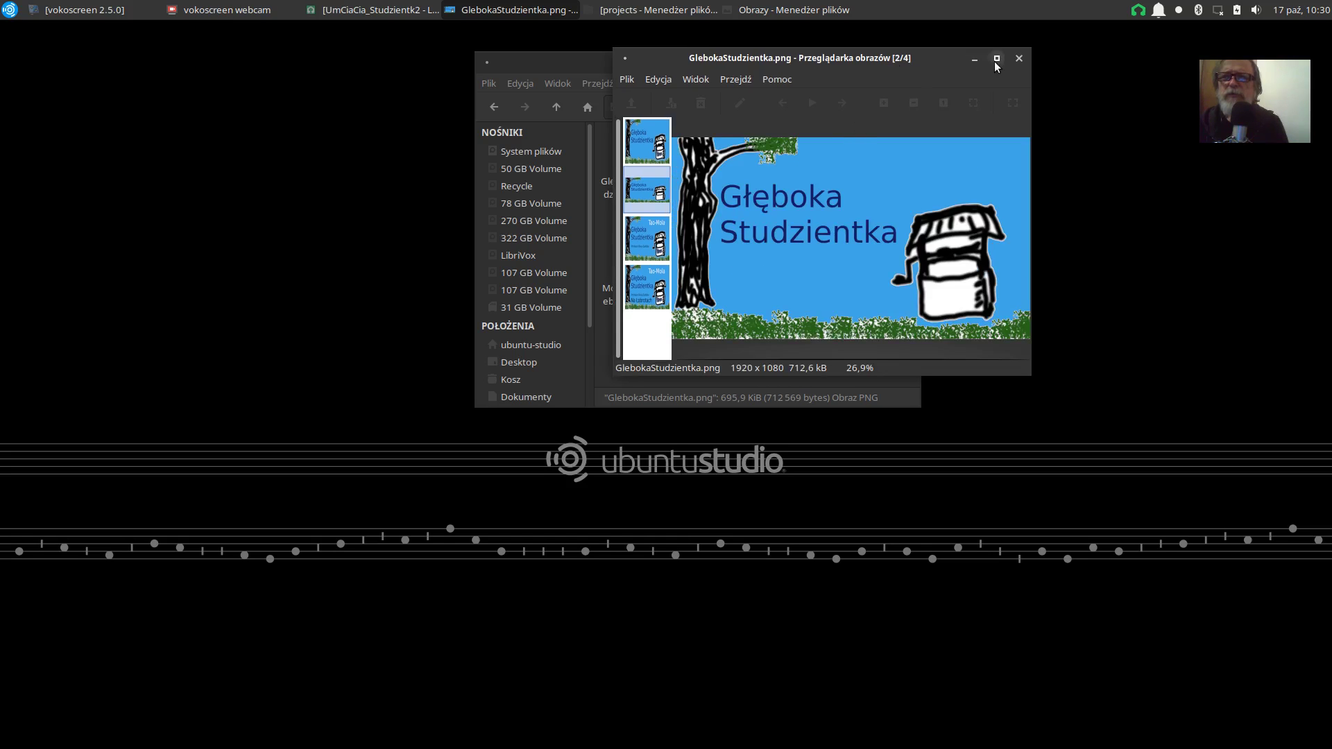
# - Close the image viewer, open GlebokaStudzientka.png from the Obrazy folder in GIMP, and move its window clear of the webcam view
pyautogui.click(1018, 60)
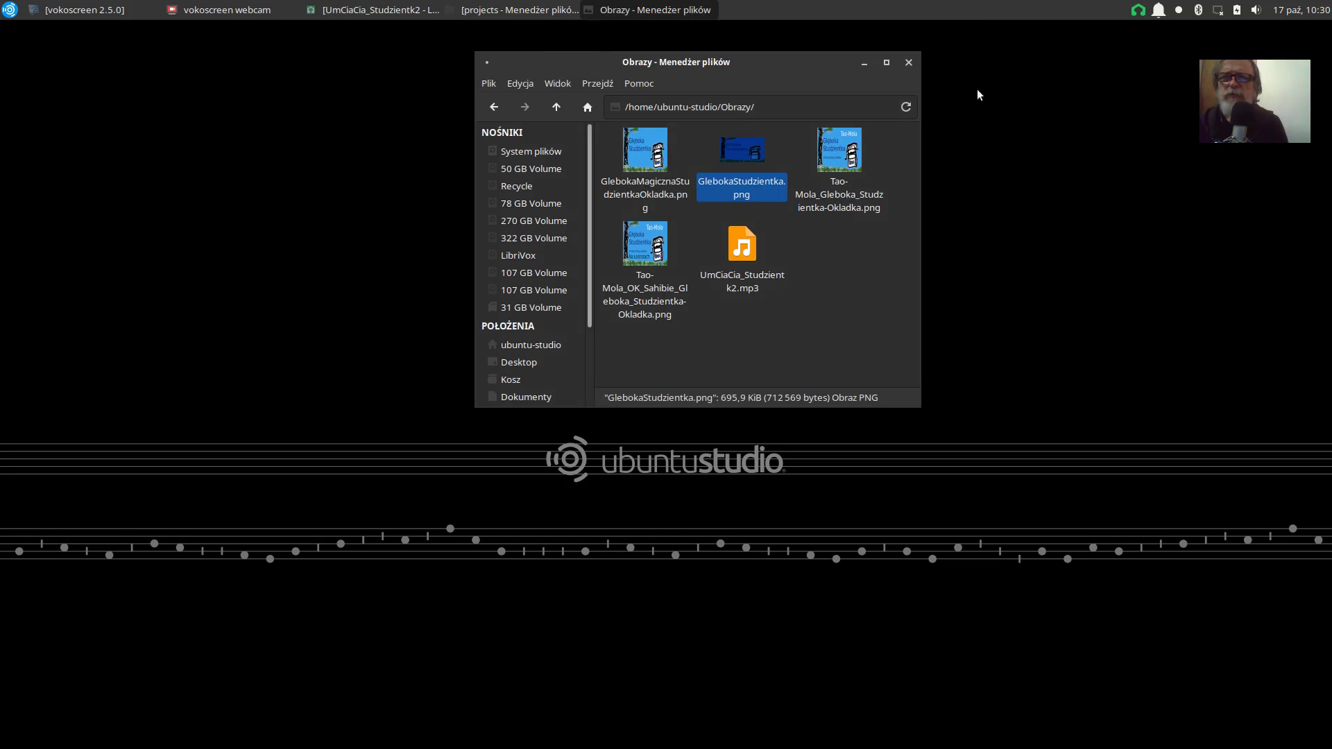
pyautogui.rightClick(743, 151)
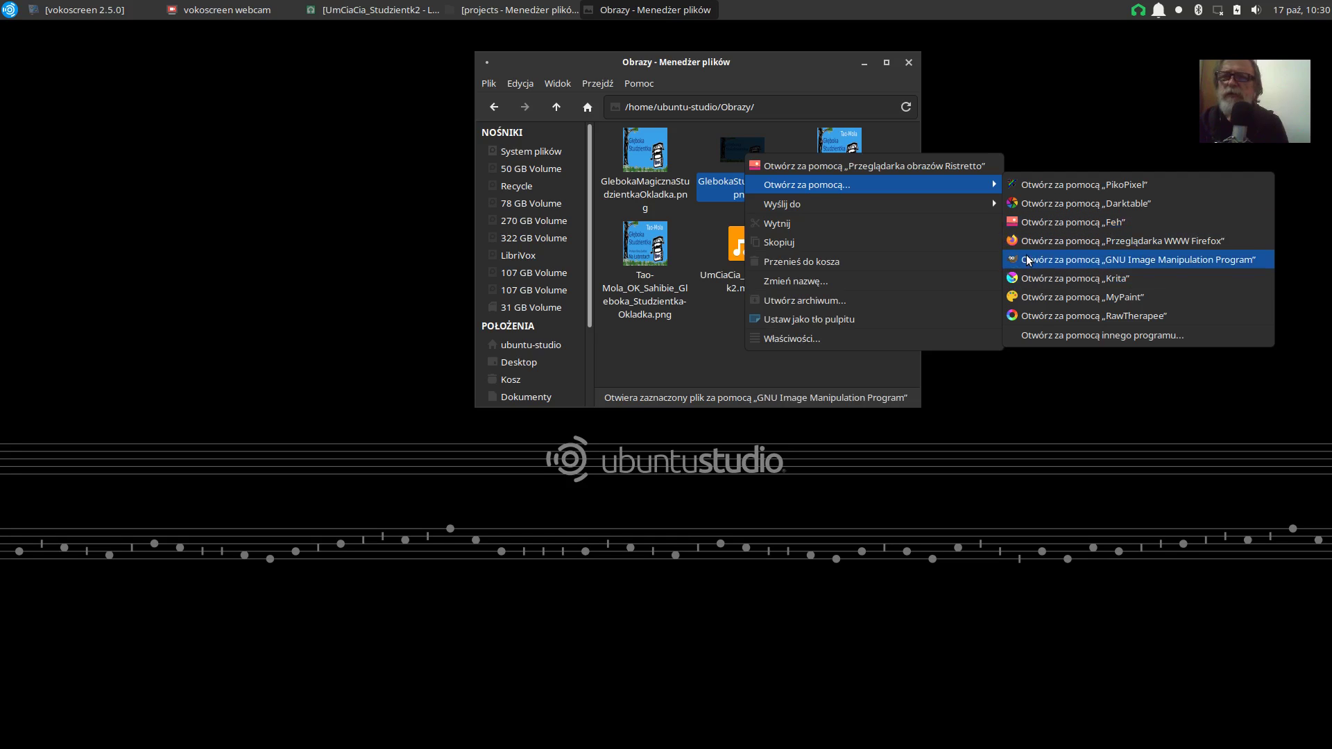
pyautogui.click(1027, 259)
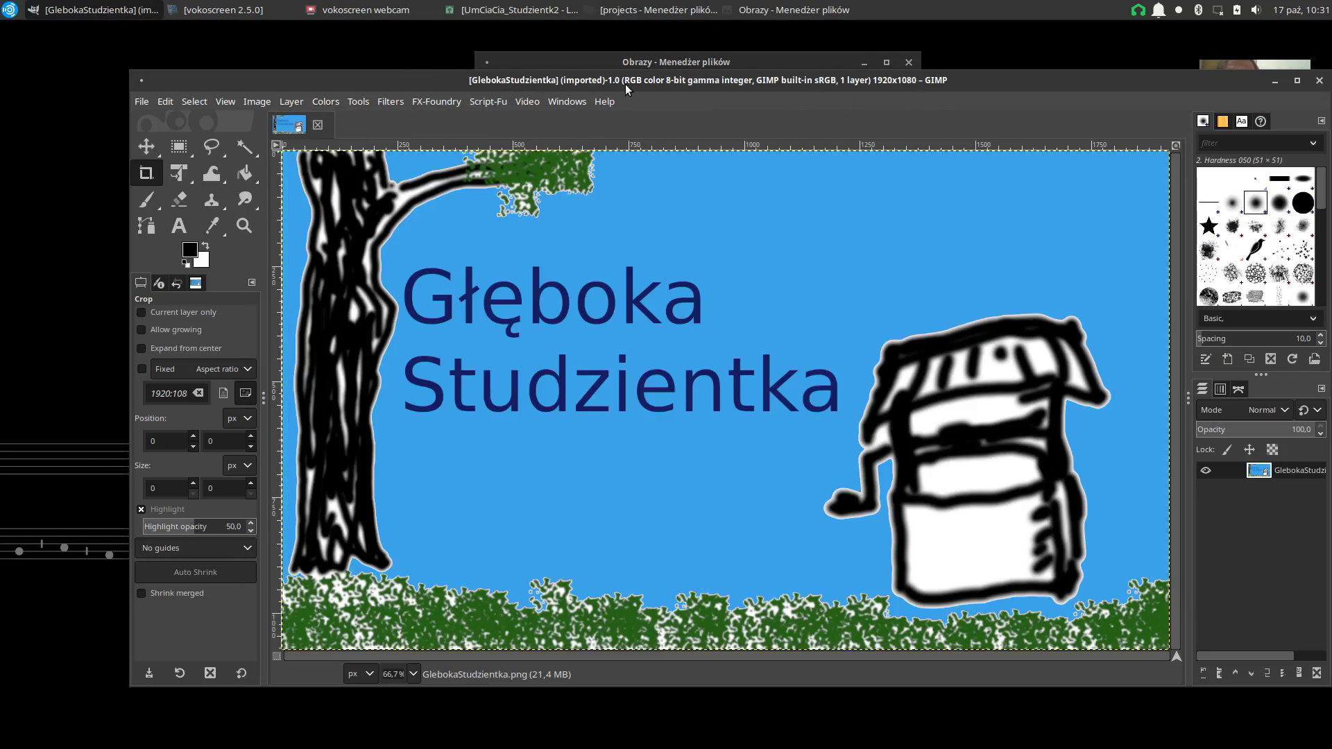
pyautogui.moveTo(927, 82); pyautogui.dragTo(813, 102)
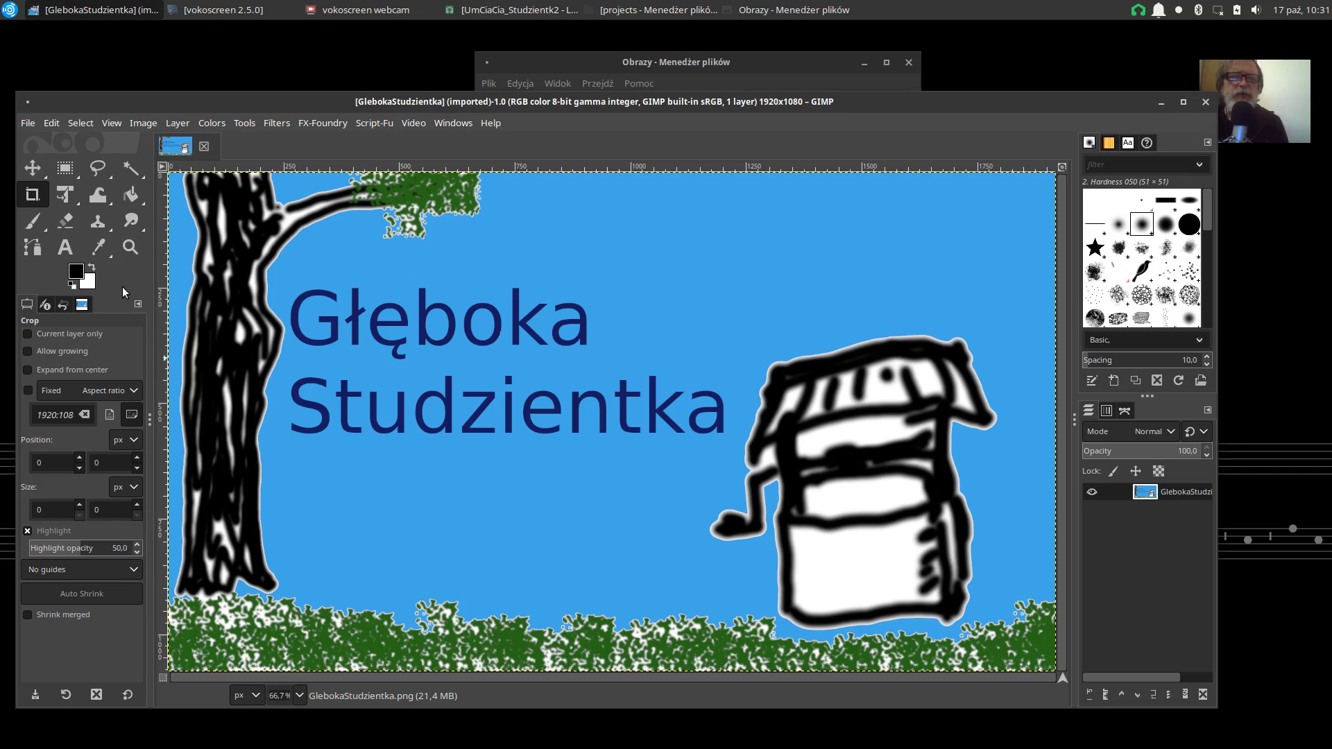
# - Add a 120 px Sans-serif text reading "Umciacia" below the Głęboka Studzientka title, lined up with the title's left edge
pyautogui.click(66, 245)
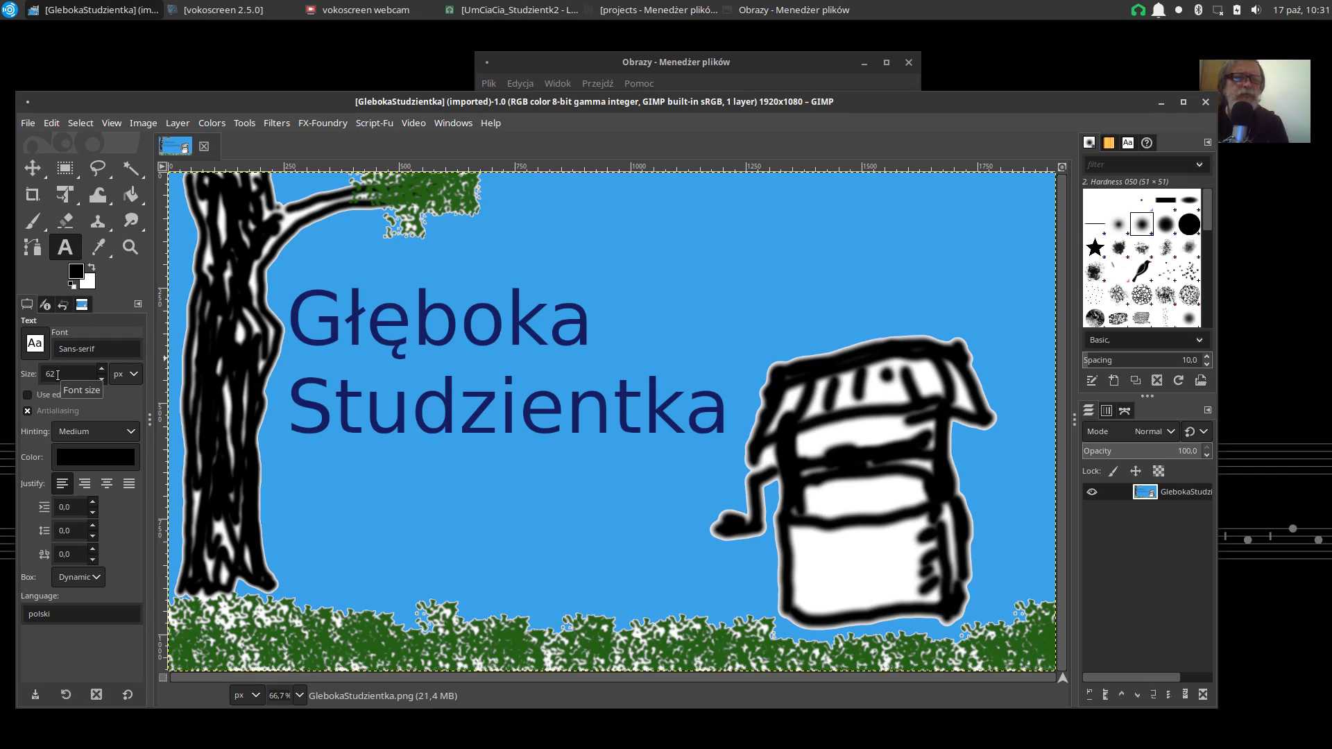
pyautogui.moveTo(57, 374); pyautogui.dragTo(39, 374)
pyautogui.write('1')
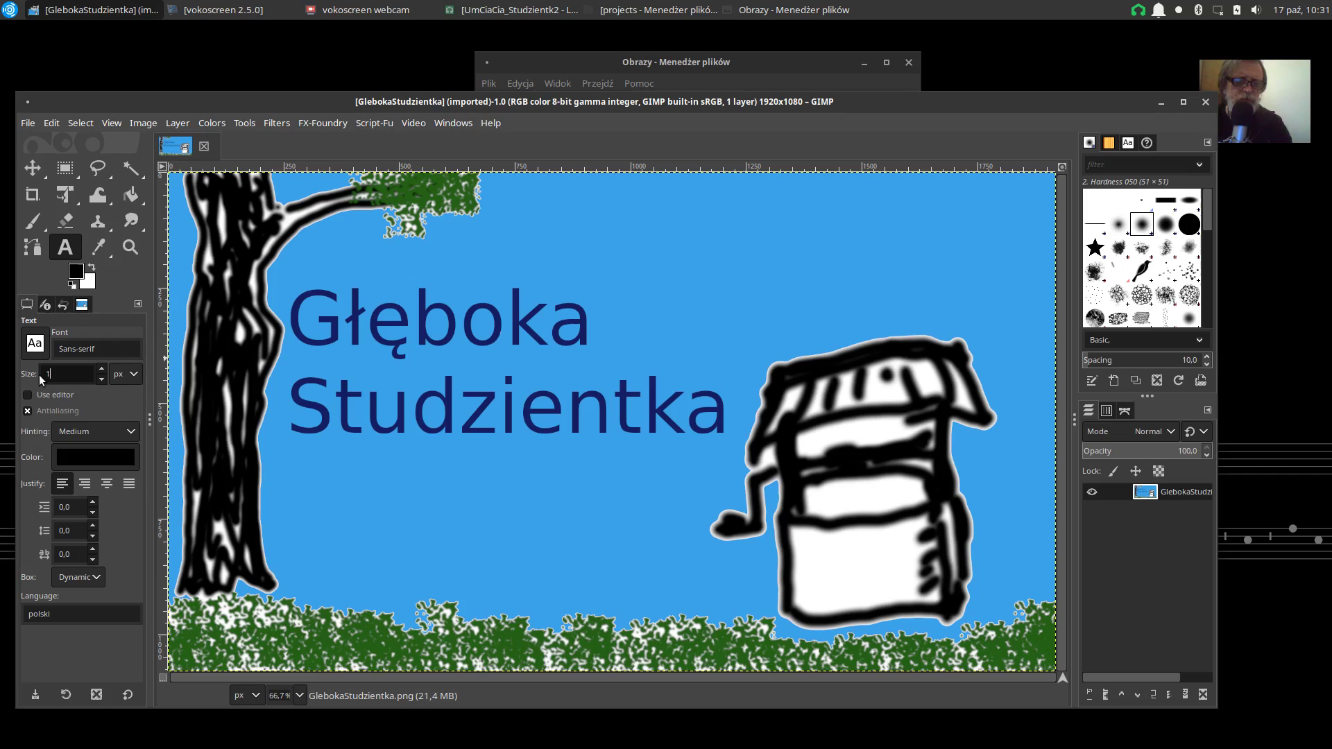
pyautogui.write('20')
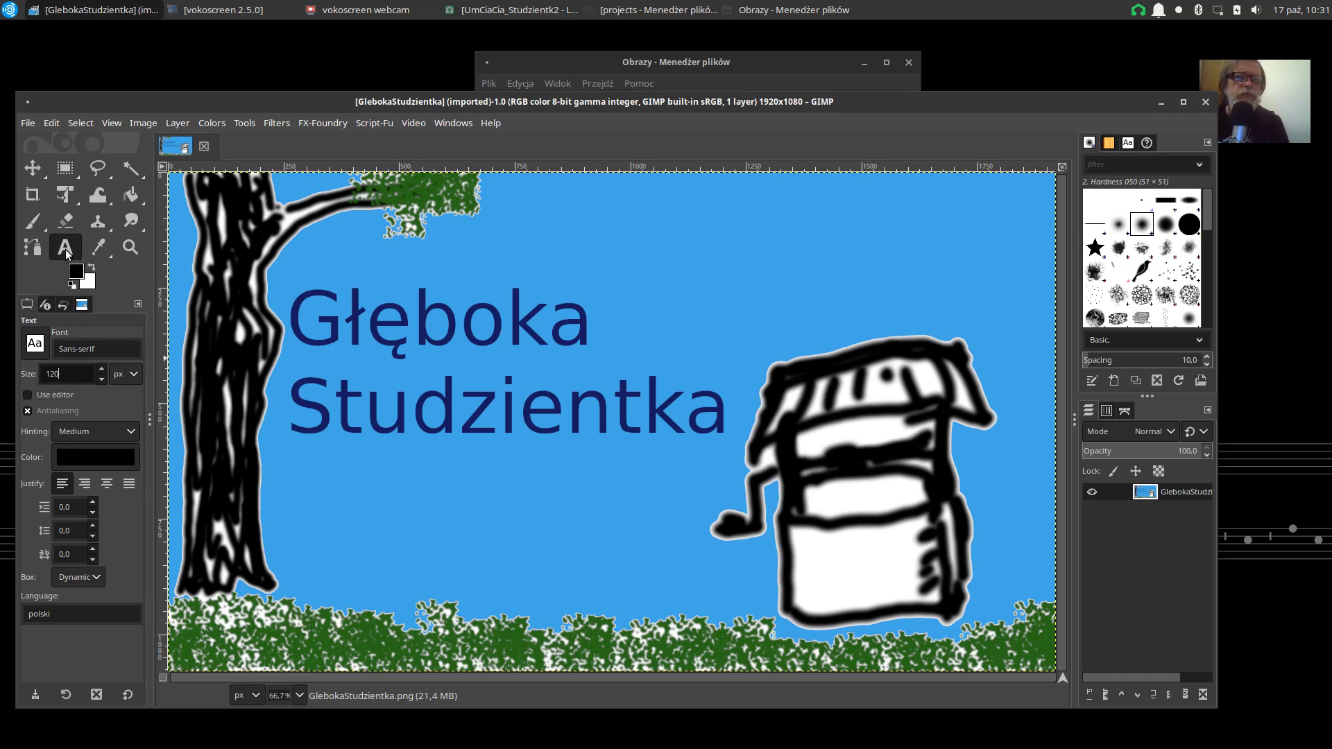
pyautogui.moveTo(304, 476); pyautogui.dragTo(692, 580)
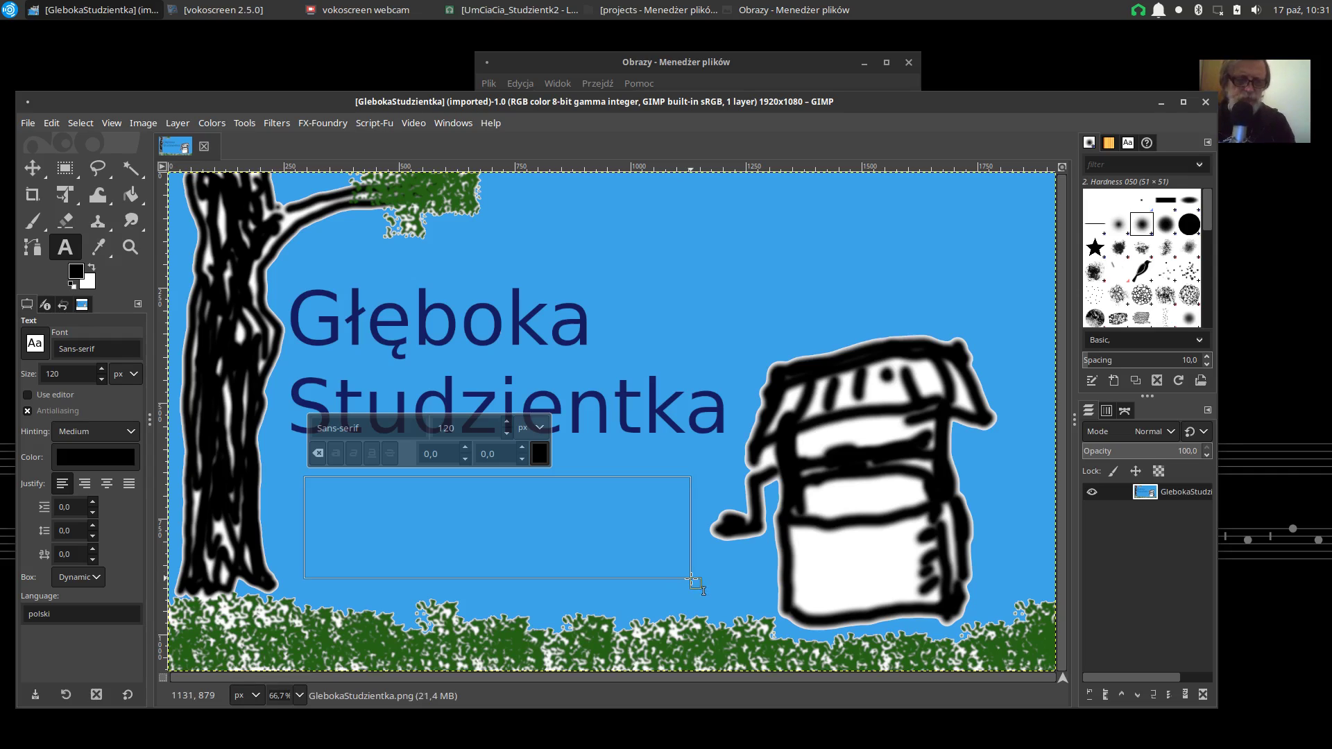
pyautogui.write('U')
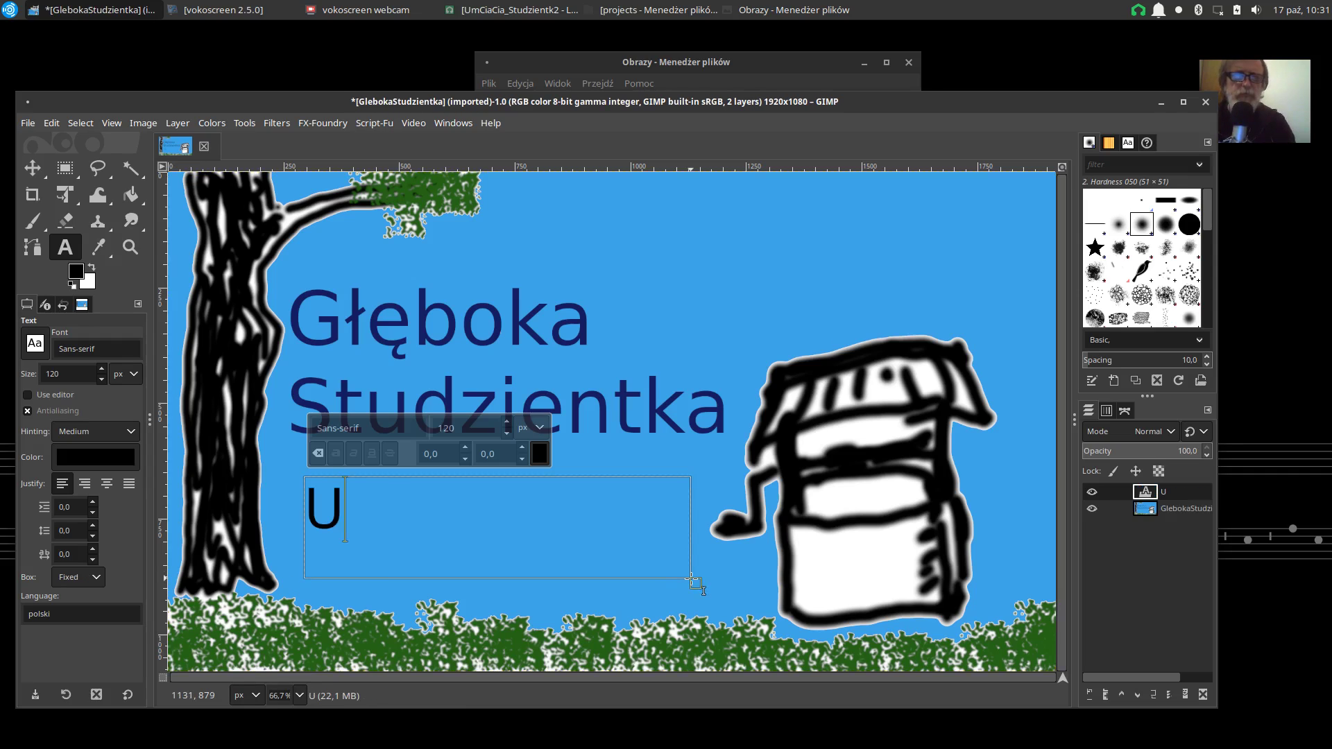
pyautogui.write('mci')
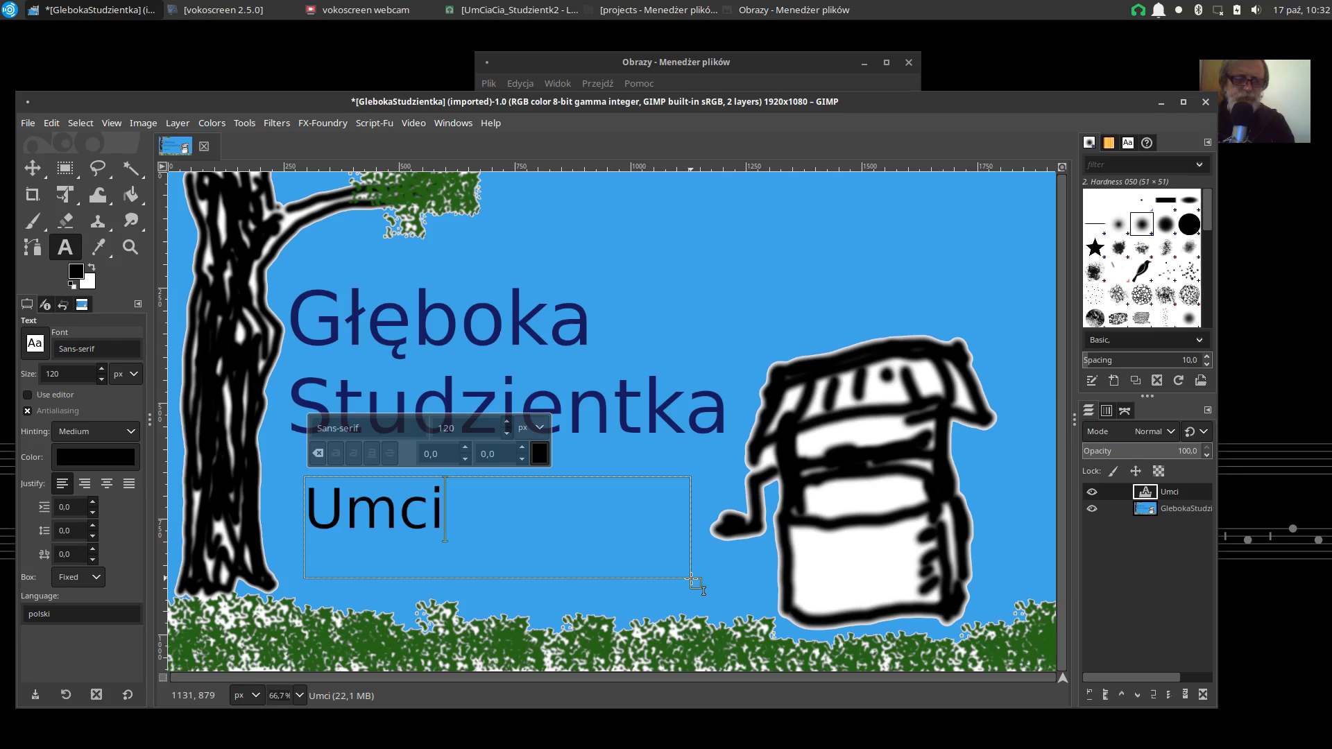
pyautogui.write('acia')
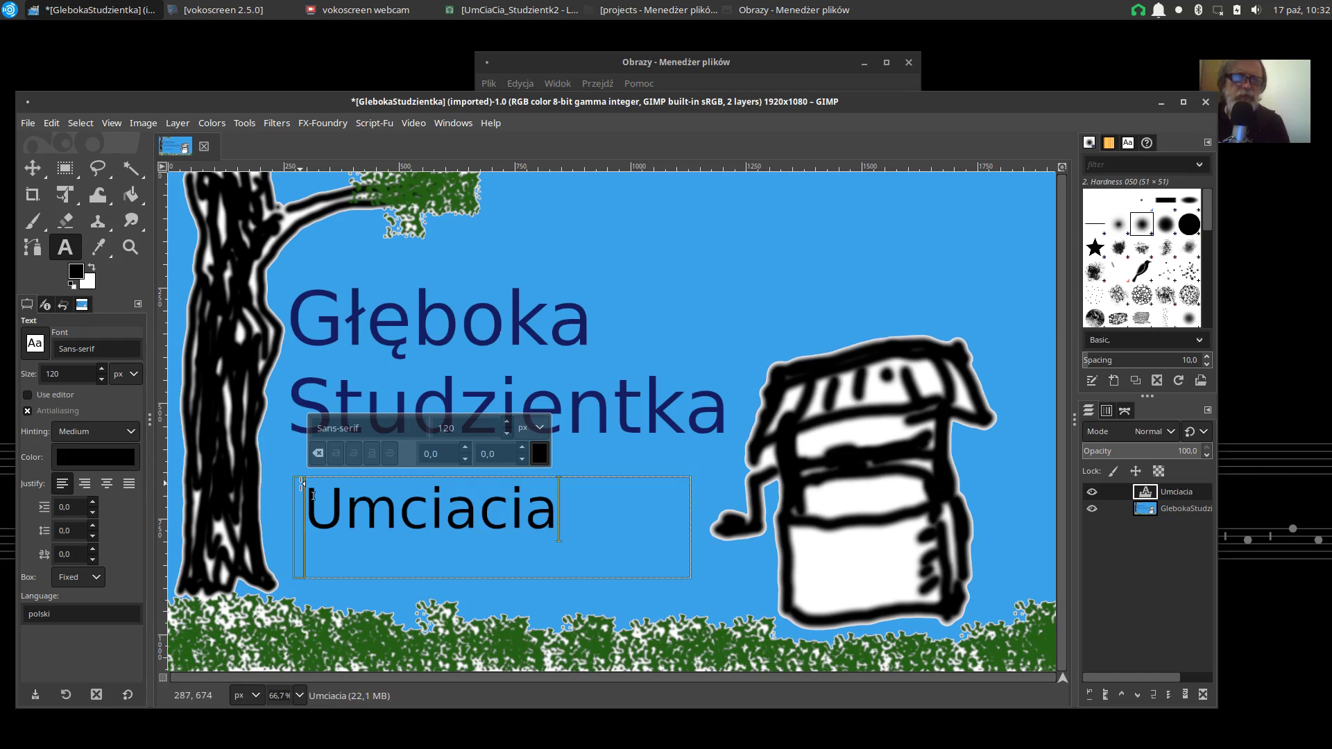
pyautogui.moveTo(308, 480); pyautogui.dragTo(291, 487)
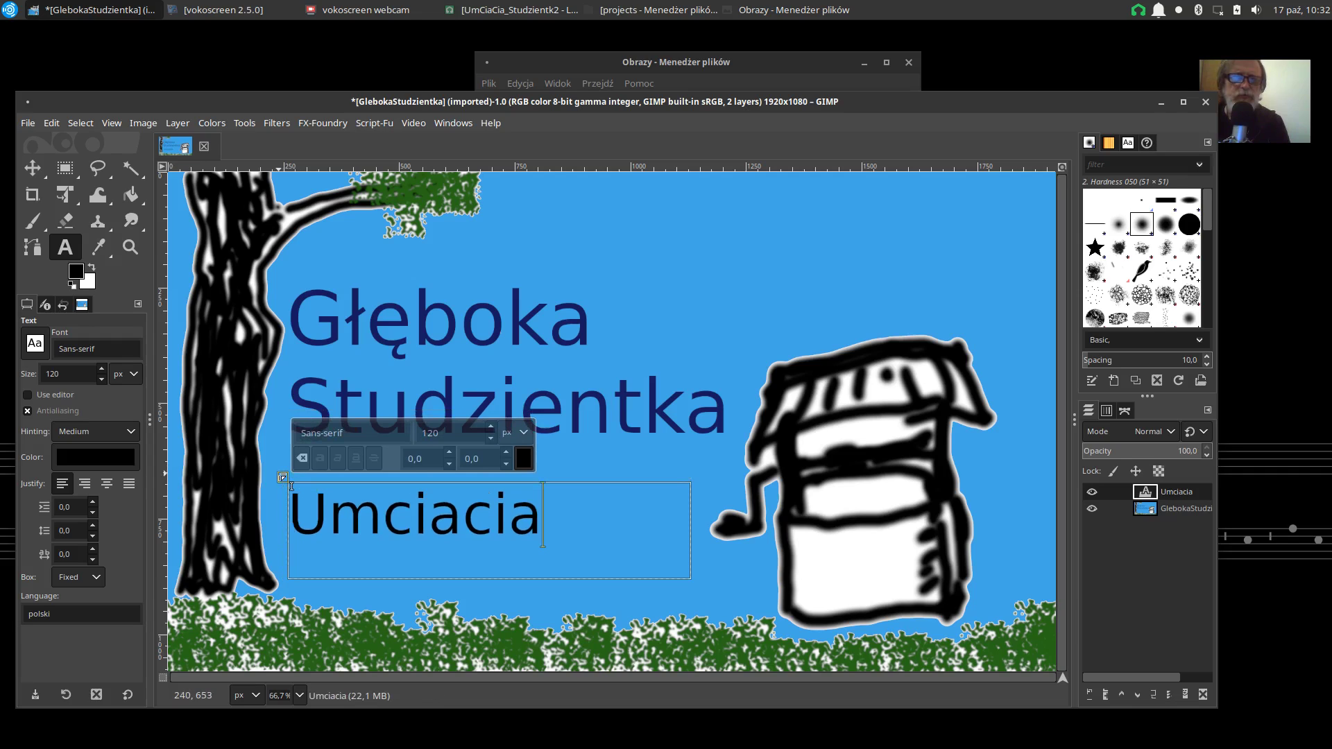
pyautogui.hotkey('ctrl', 'z')
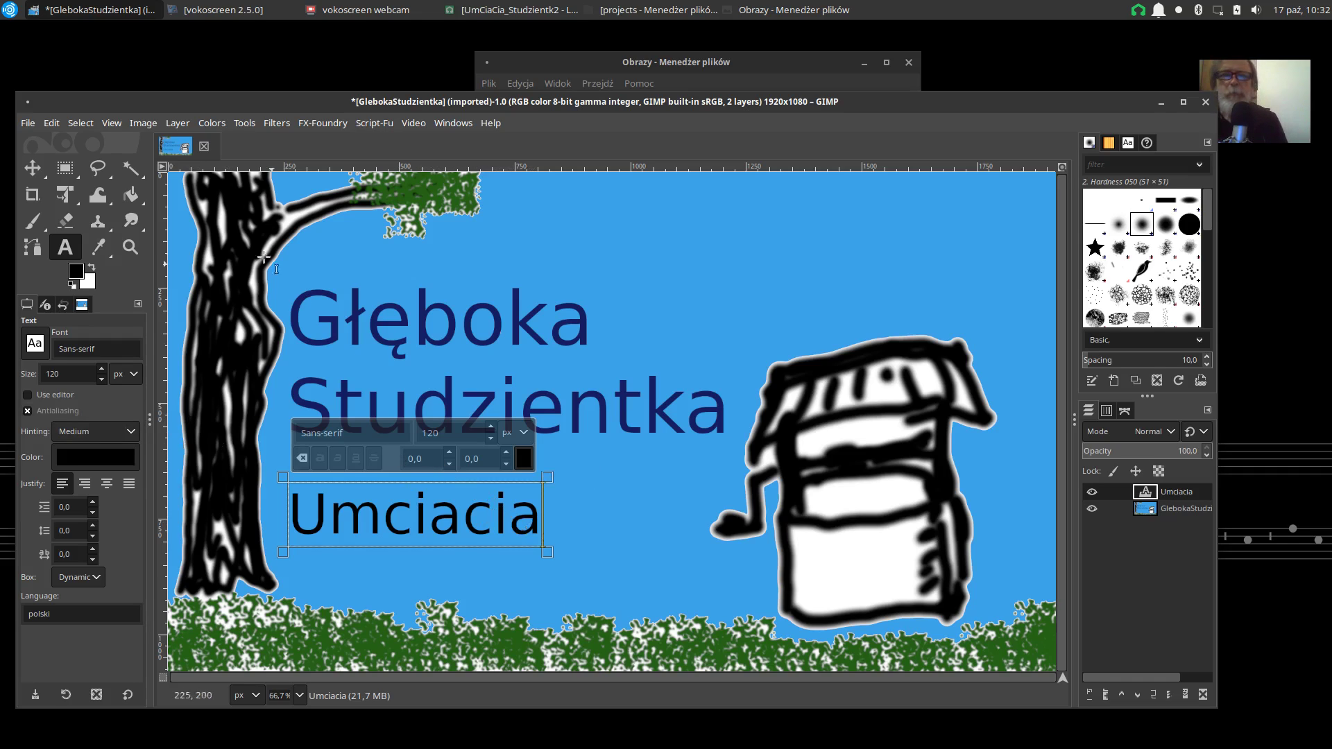
# - Export the image as UmciaciaGlebokaStudzientka.png into the Obrazy folder, and quit GIMP, discarding the unsaved changes
pyautogui.click(27, 125)
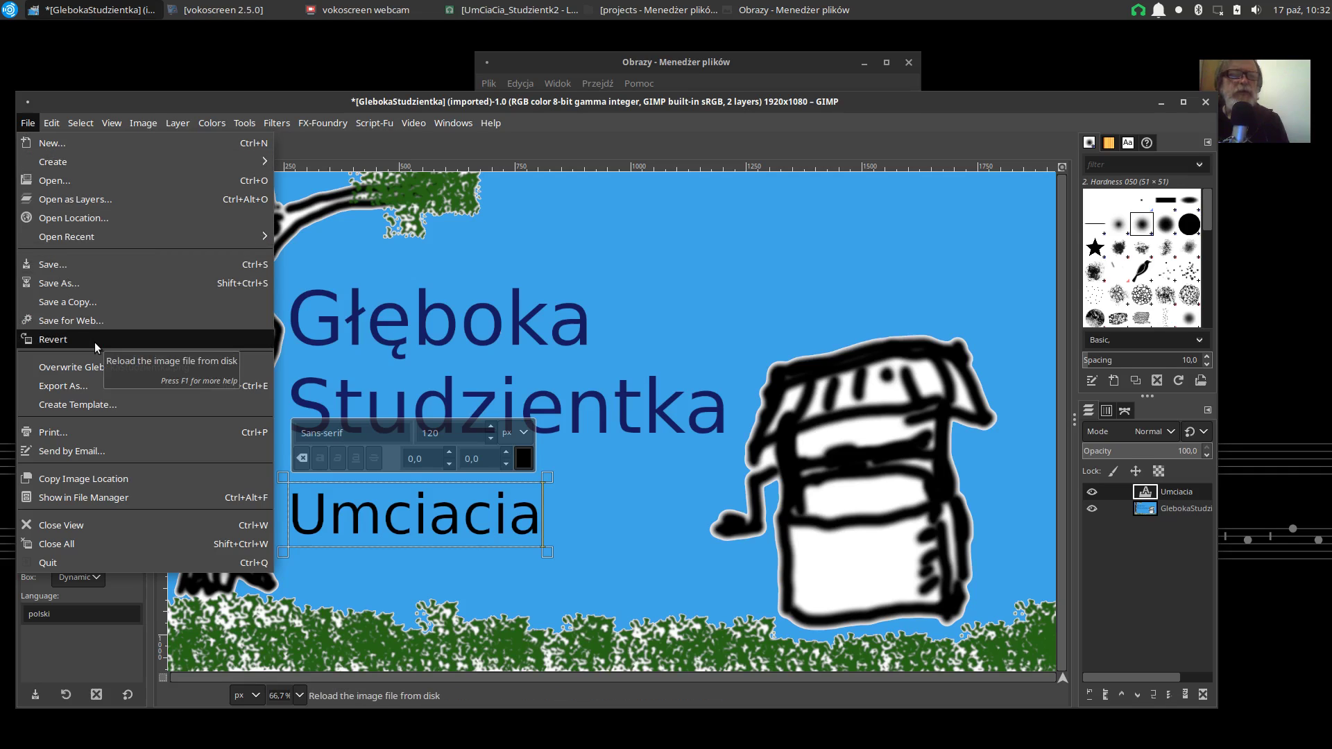
pyautogui.click(99, 389)
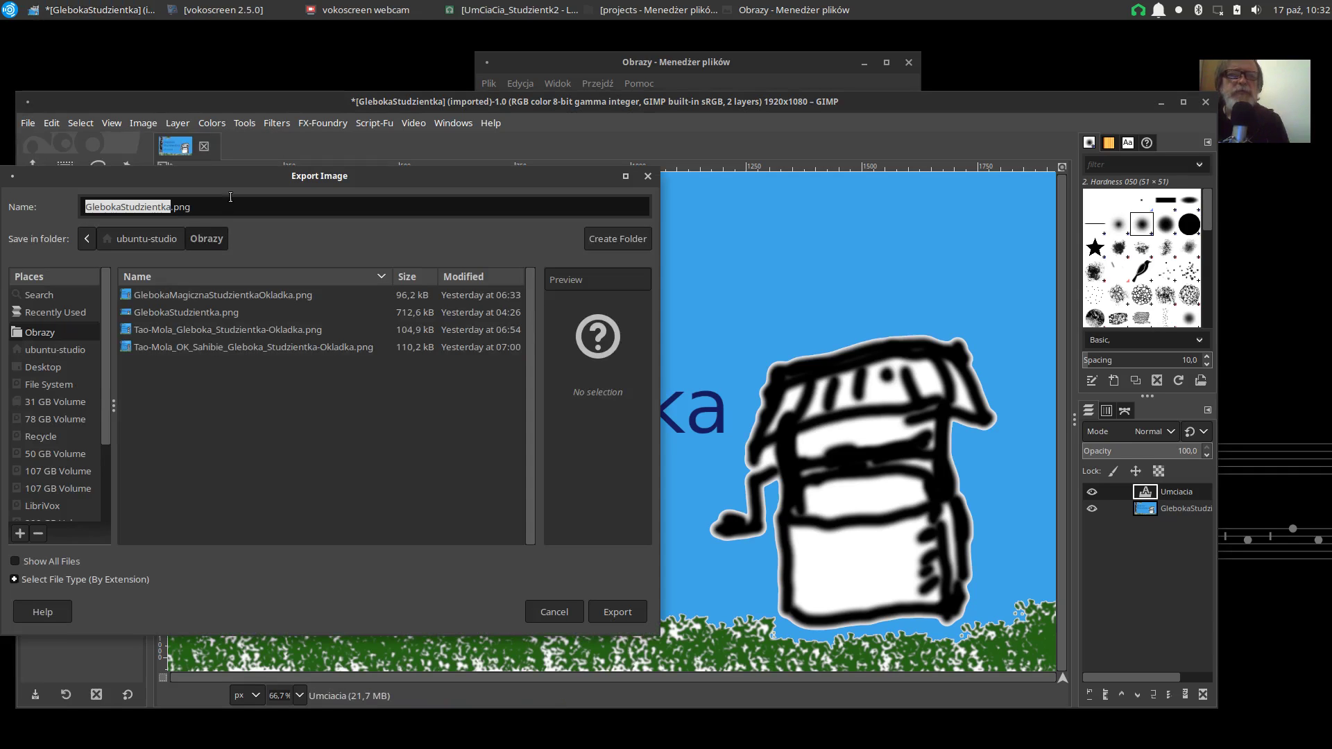
pyautogui.moveTo(223, 181); pyautogui.dragTo(468, 183)
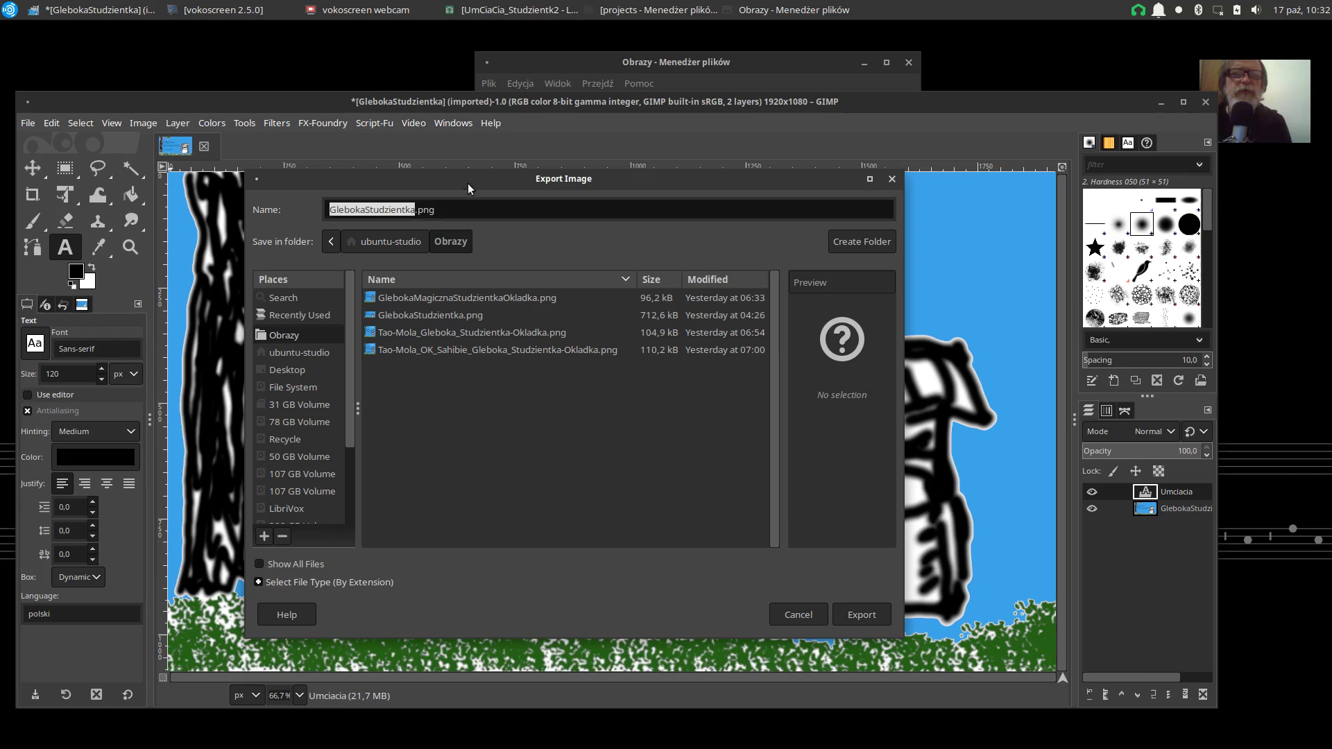
pyautogui.click(386, 210)
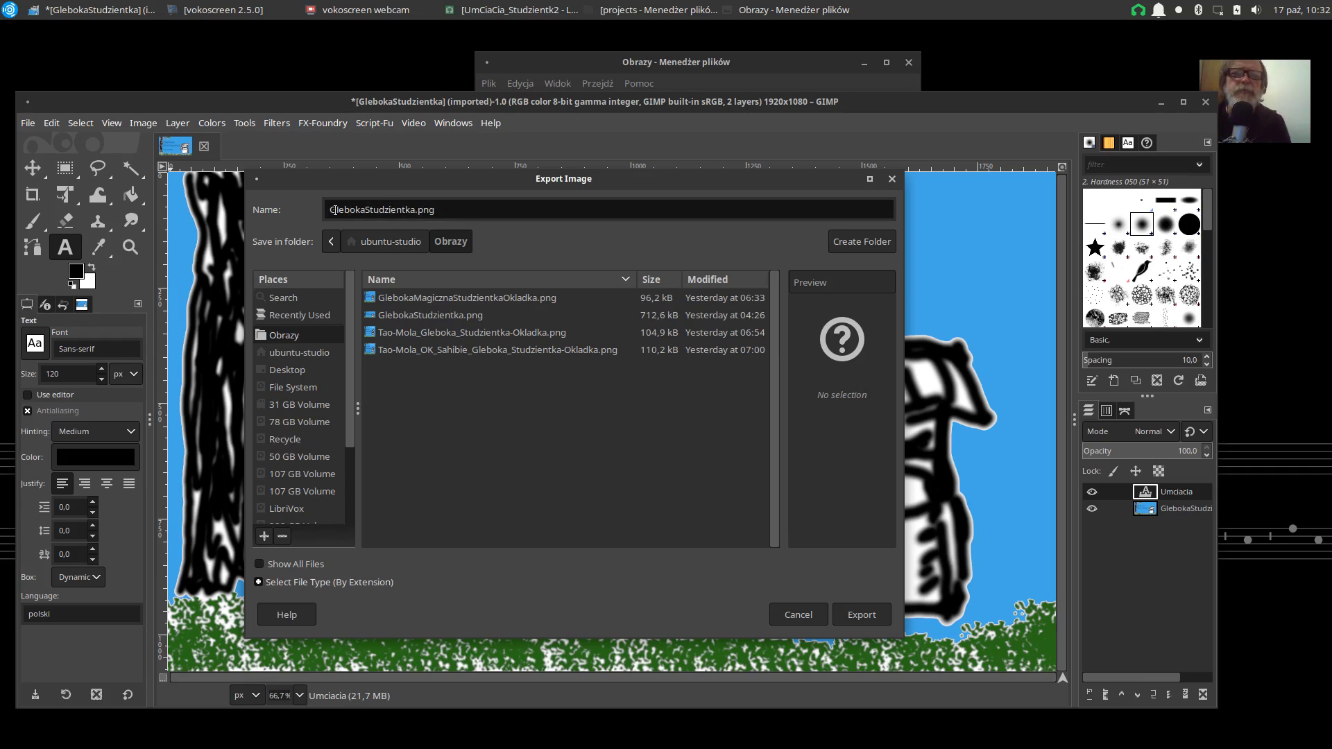
pyautogui.press('Left')
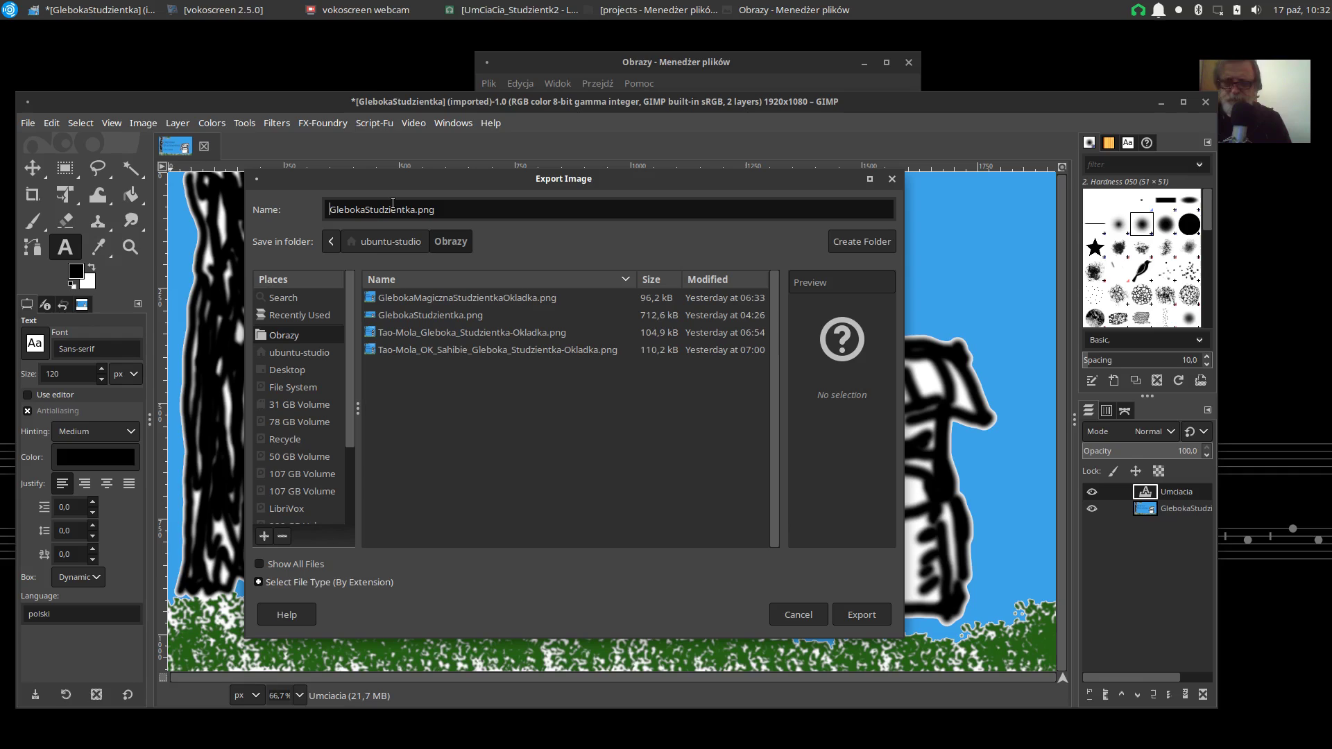
pyautogui.write('Umc')
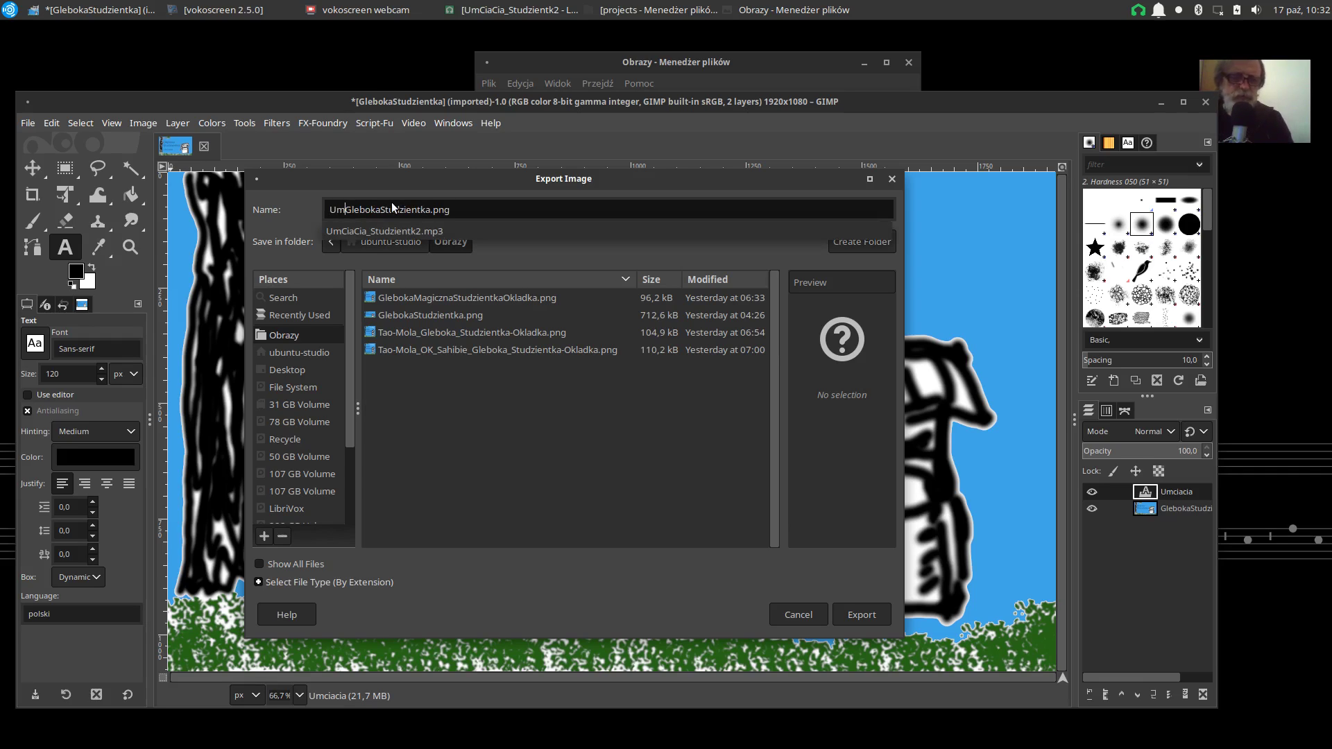
pyautogui.write('iacia')
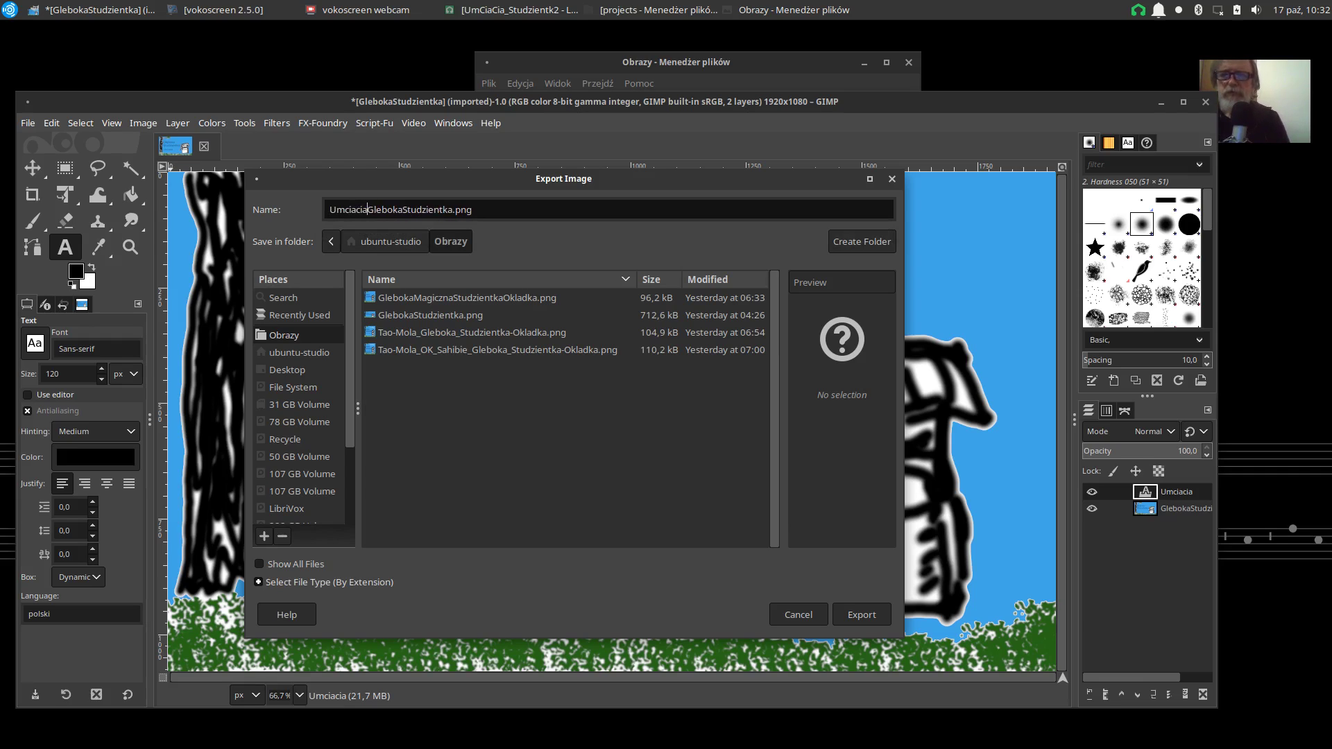
pyautogui.click(842, 614)
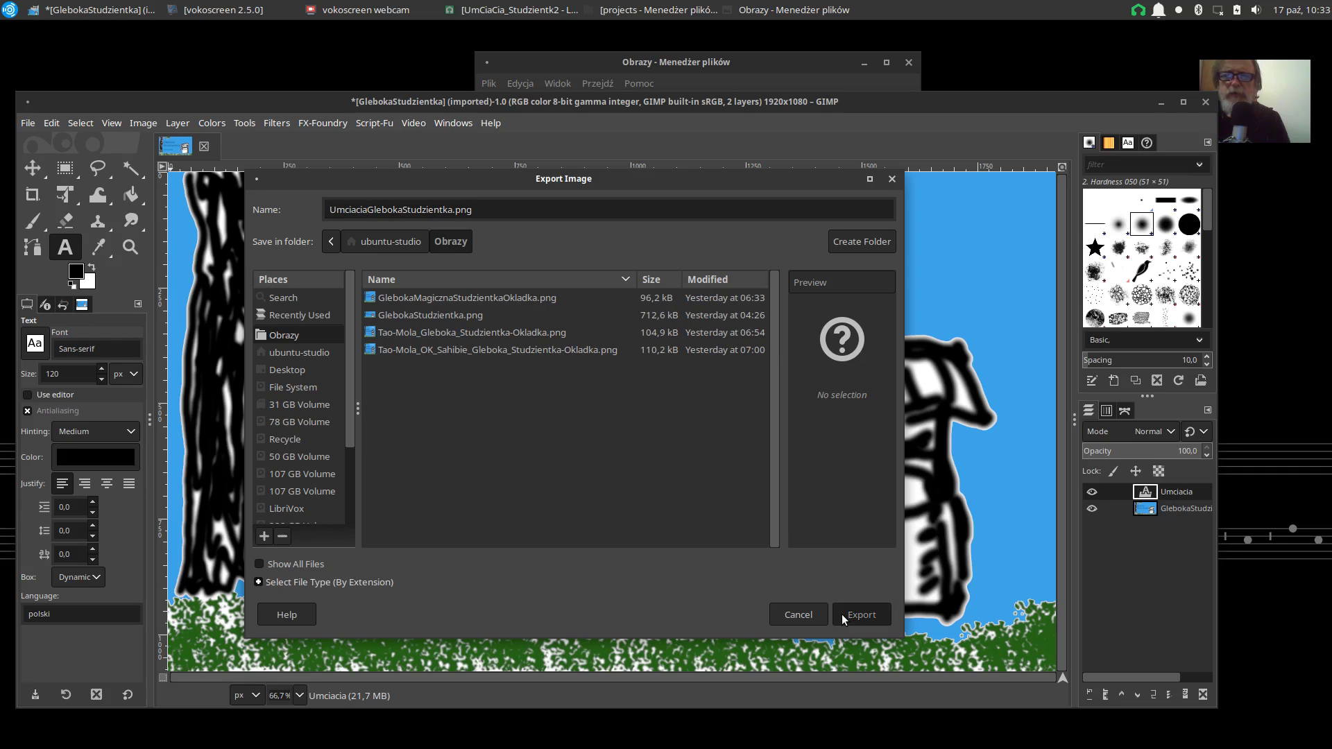
pyautogui.click(730, 526)
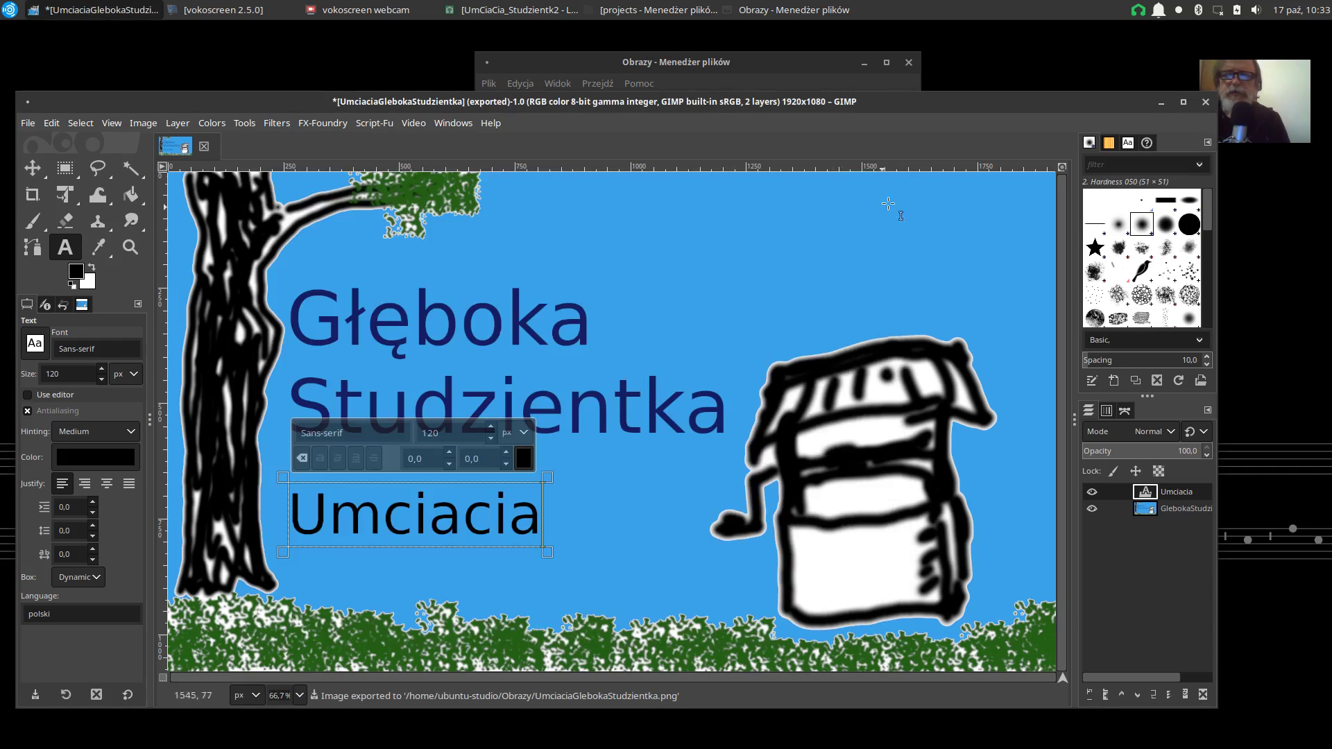
pyautogui.click(1207, 103)
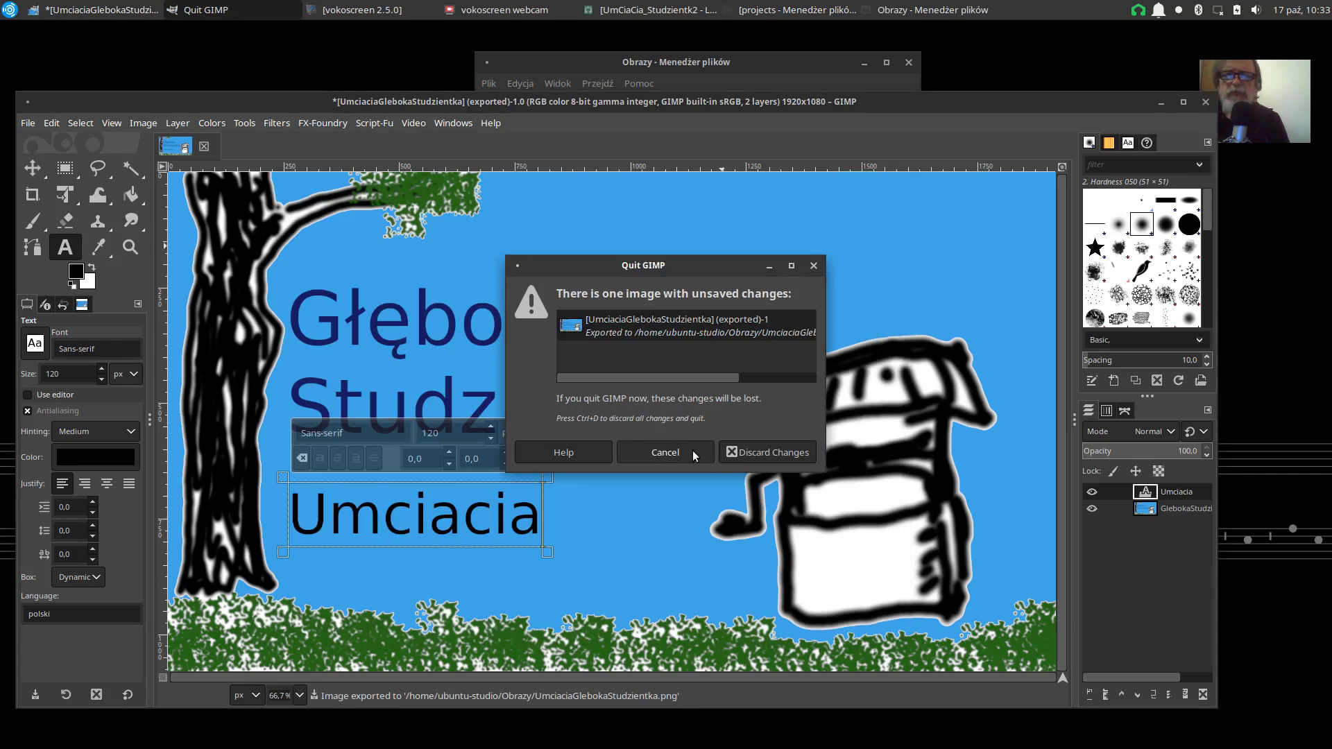
pyautogui.click(734, 455)
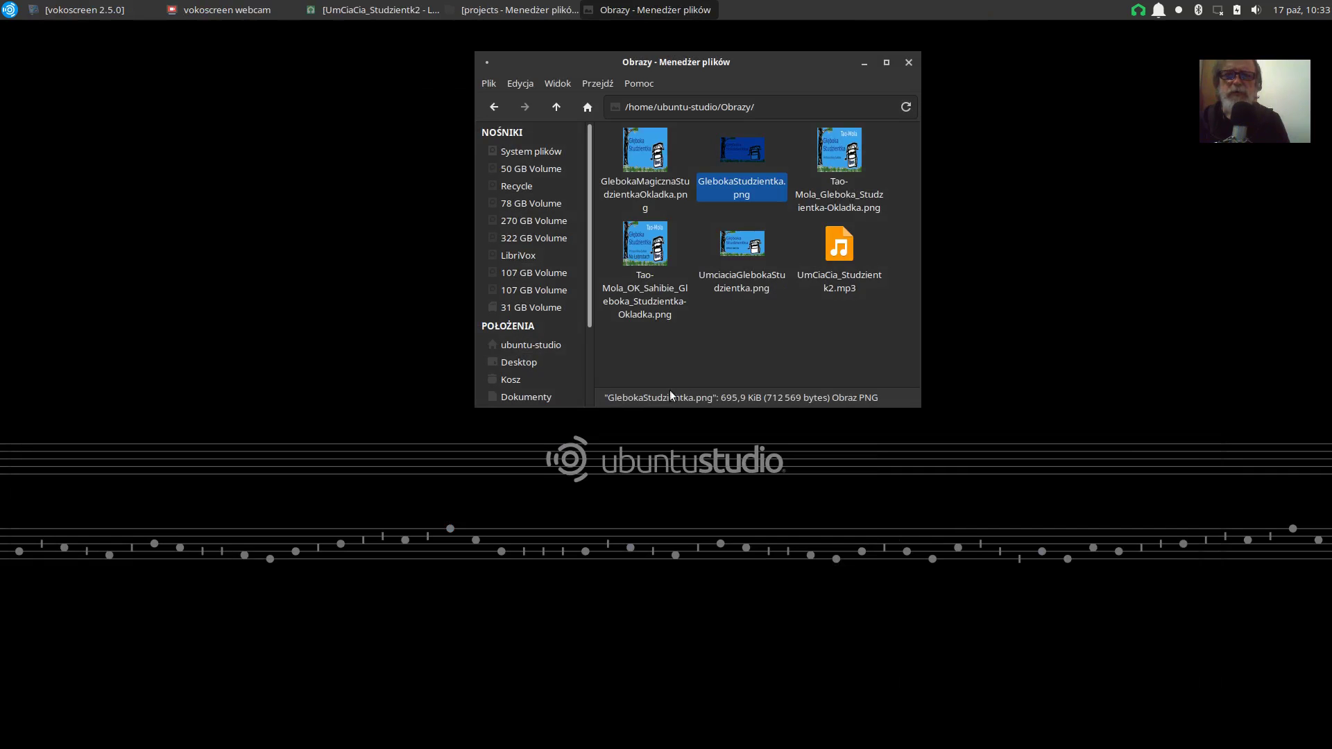
# - Open UmciaciaGlebokaStudzientka.png from the Obrazy folder in GIMP
pyautogui.click(688, 354)
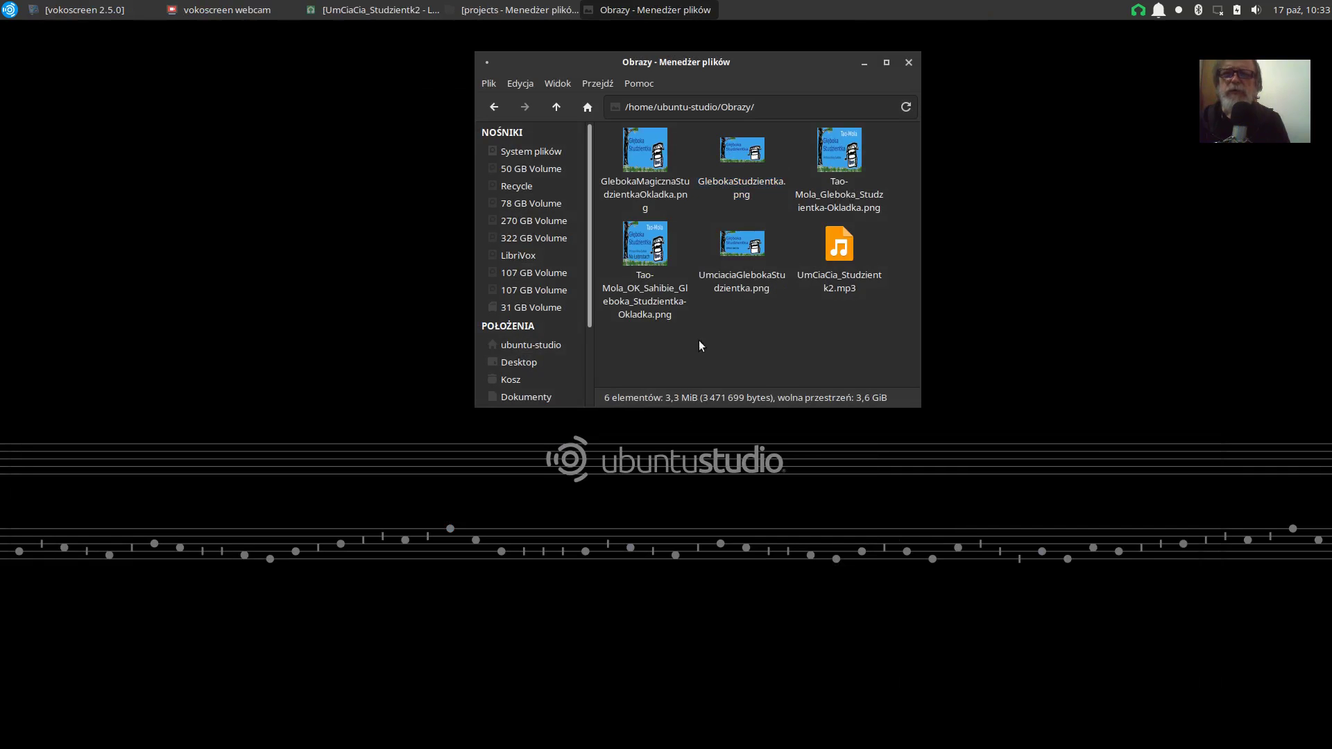
pyautogui.rightClick(736, 244)
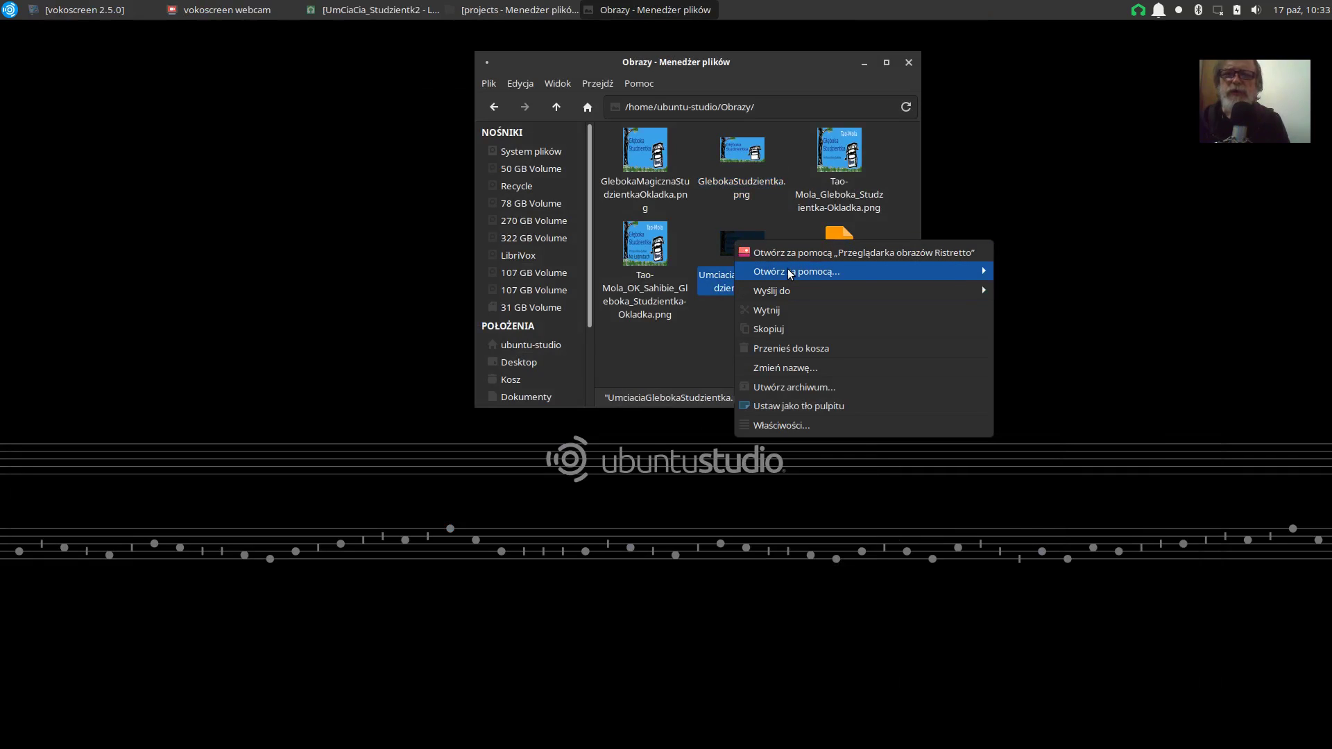
pyautogui.moveTo(802, 274)
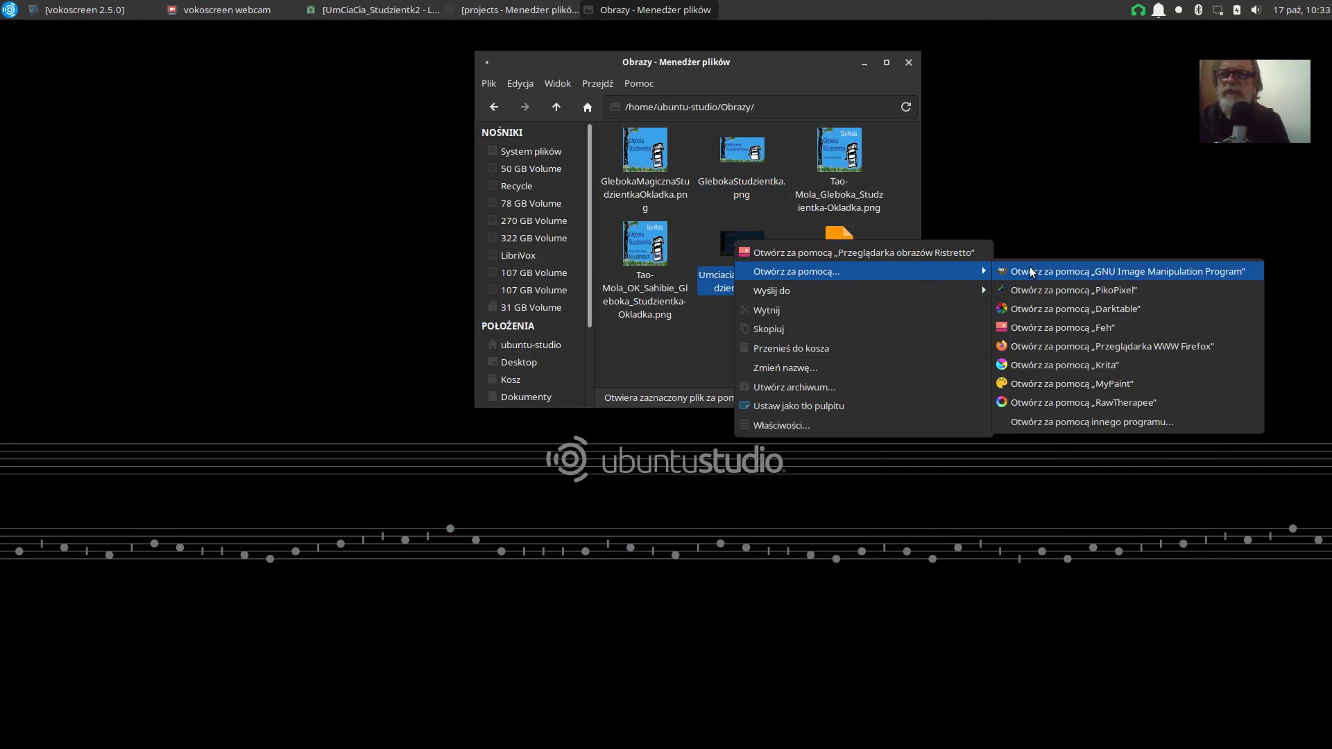
pyautogui.click(1031, 272)
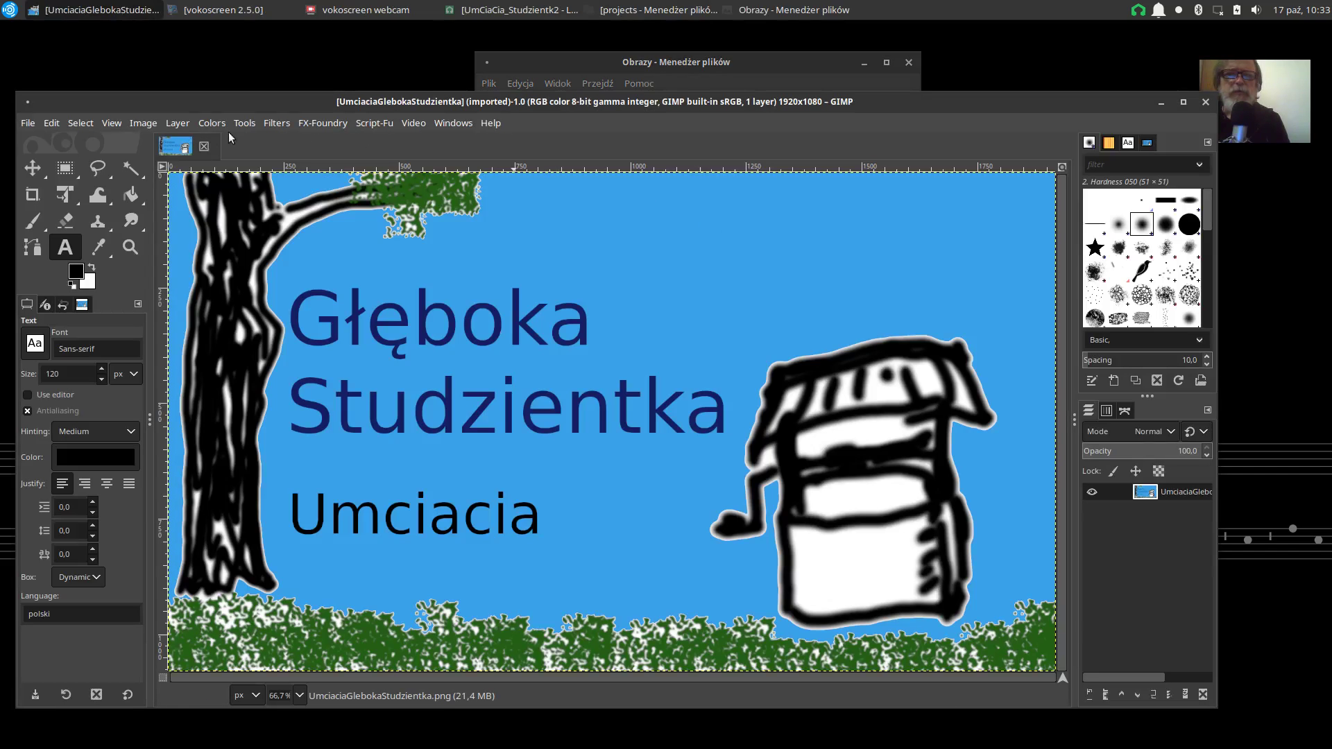
# - Scale the image to 300 × 300 px without keeping the width-to-height ratio
pyautogui.click(139, 123)
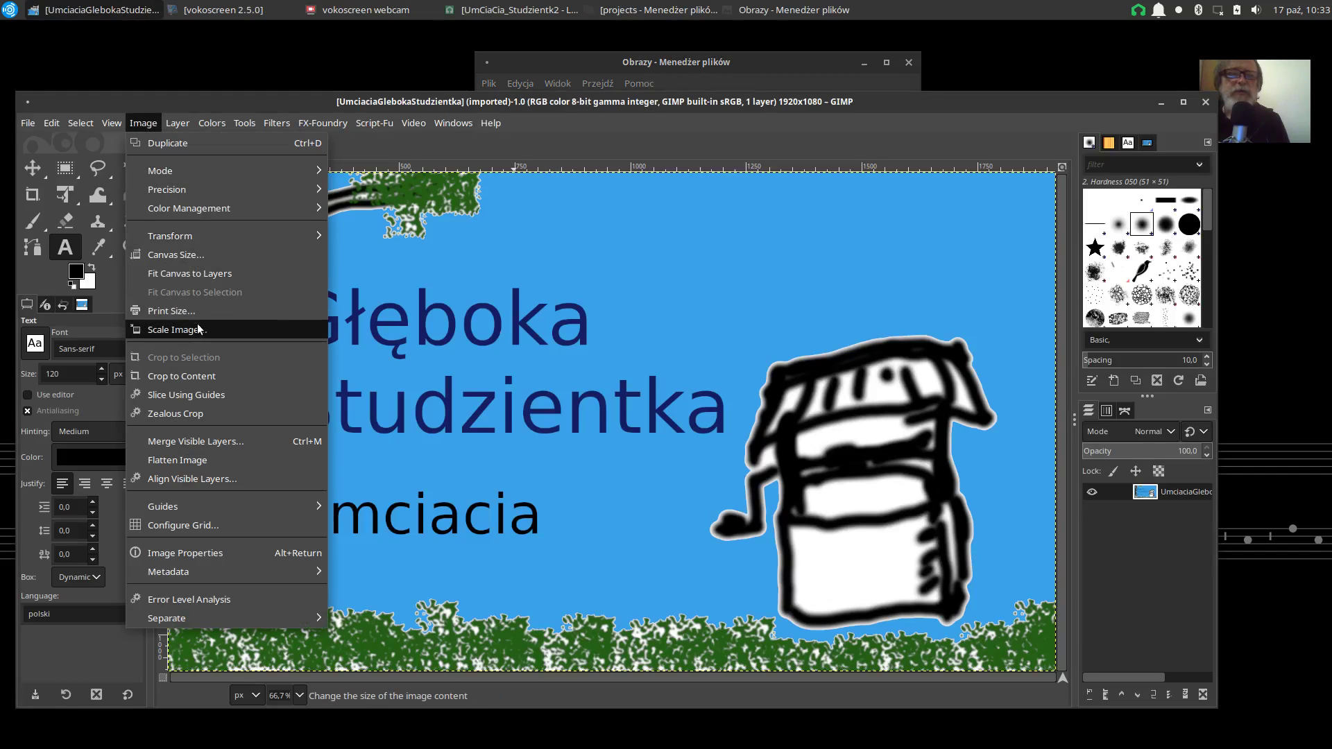
pyautogui.click(173, 330)
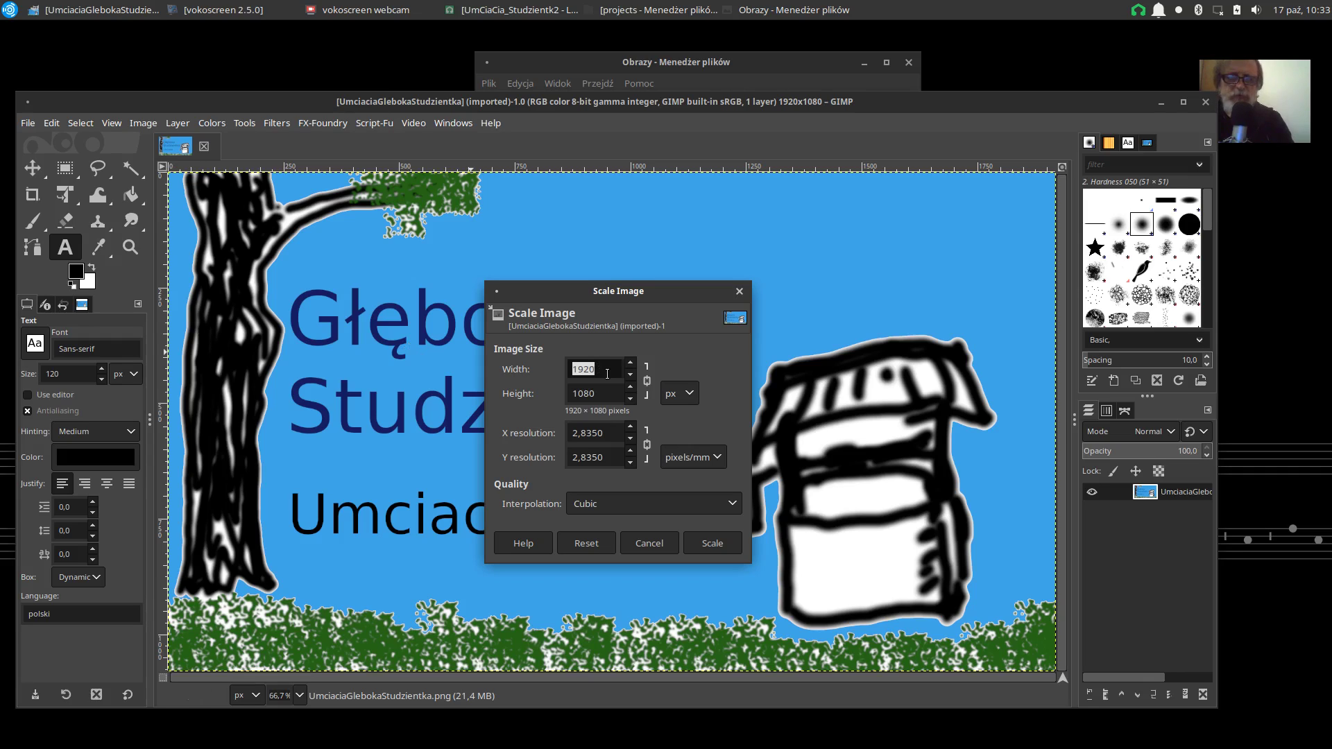
pyautogui.write('300')
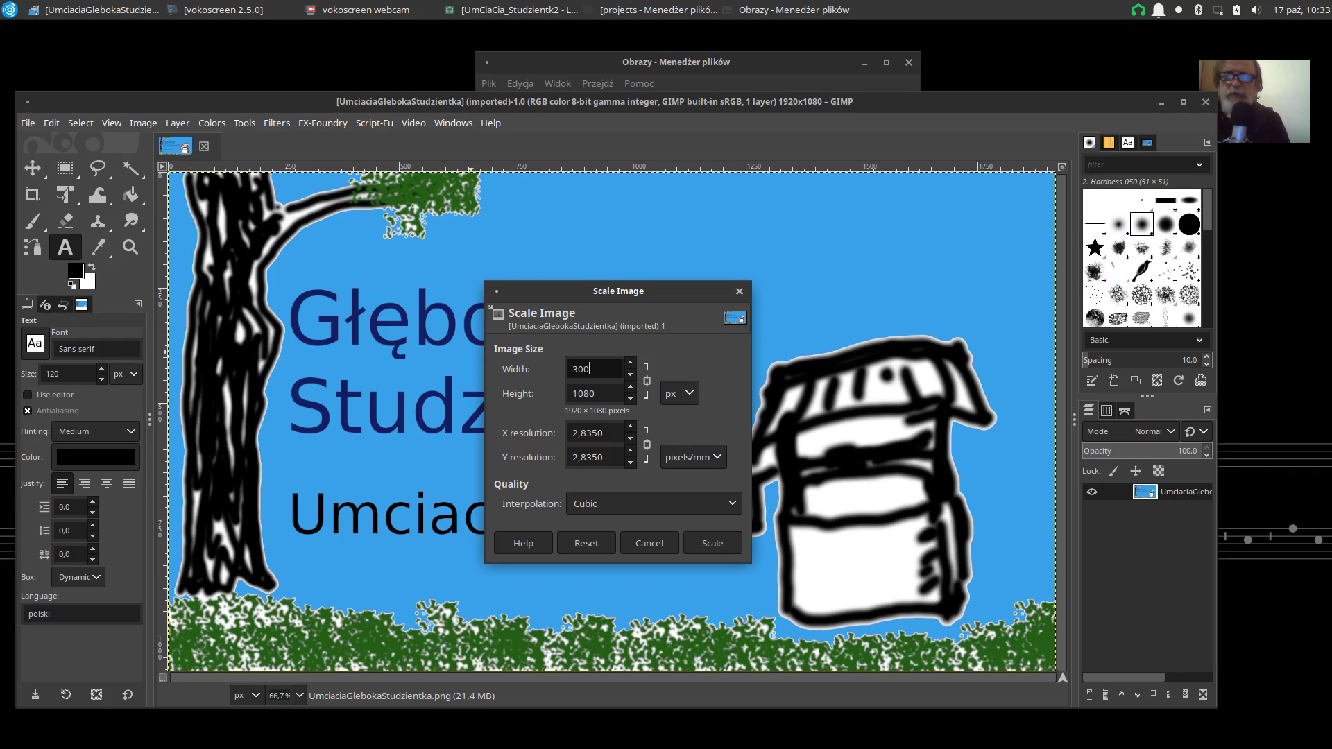
pyautogui.click(647, 386)
pyautogui.click(648, 382)
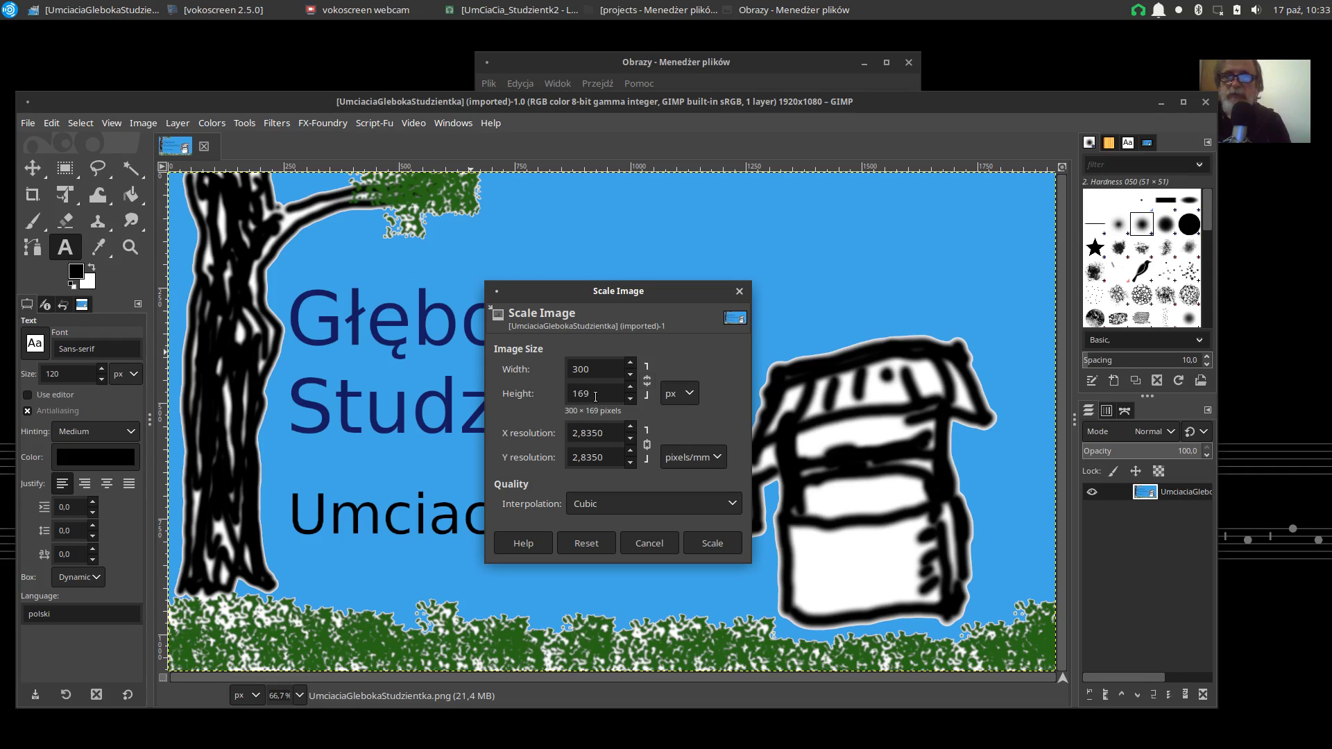
pyautogui.moveTo(595, 395); pyautogui.dragTo(560, 397)
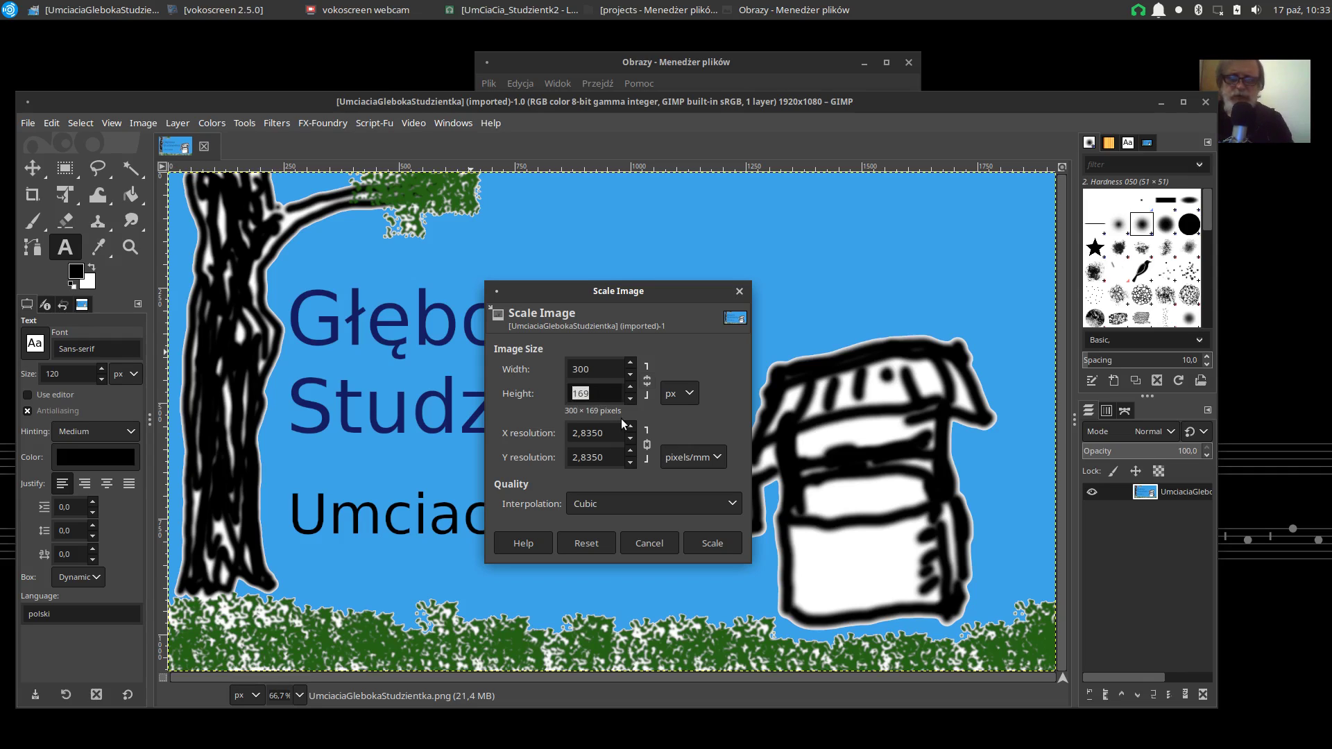
pyautogui.write('300')
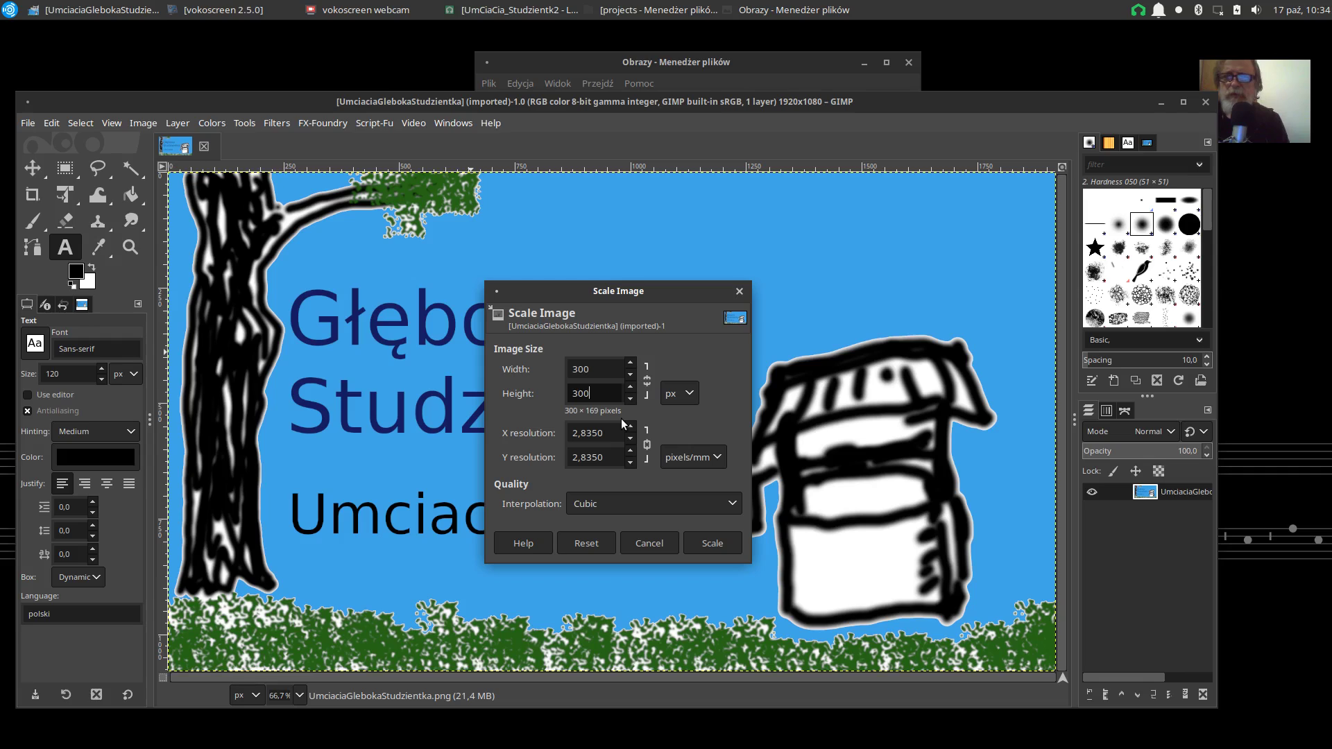
pyautogui.click(702, 543)
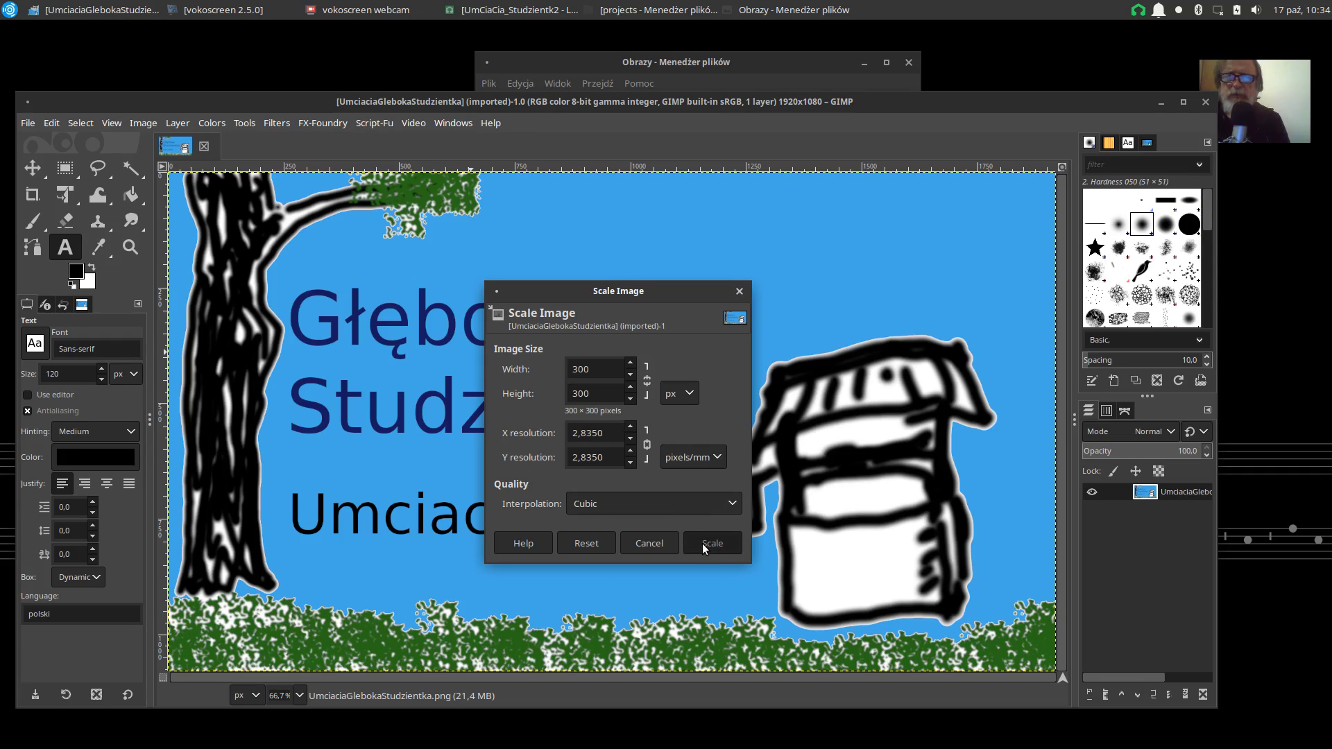
# - Close the Scale Image dialog without scaling and fuzzy-select the white area on the lower front of the well
pyautogui.click(737, 291)
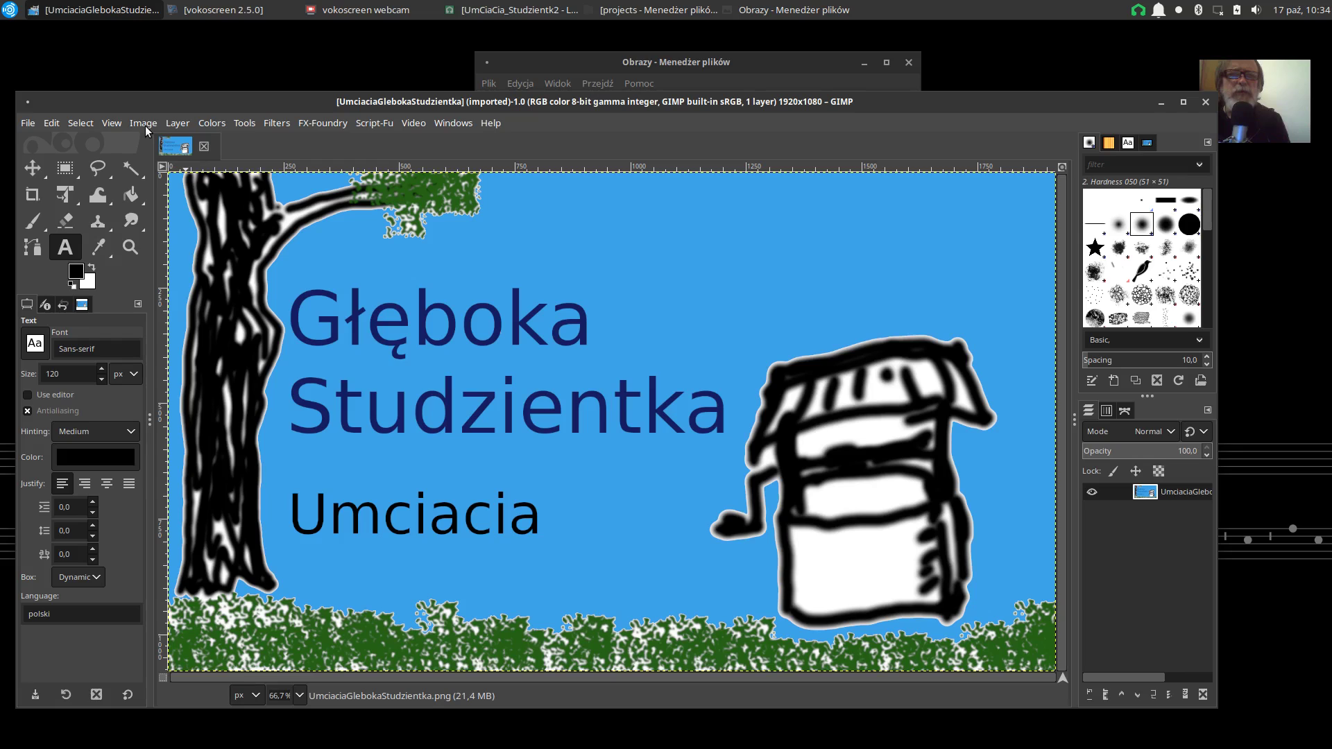
pyautogui.click(84, 126)
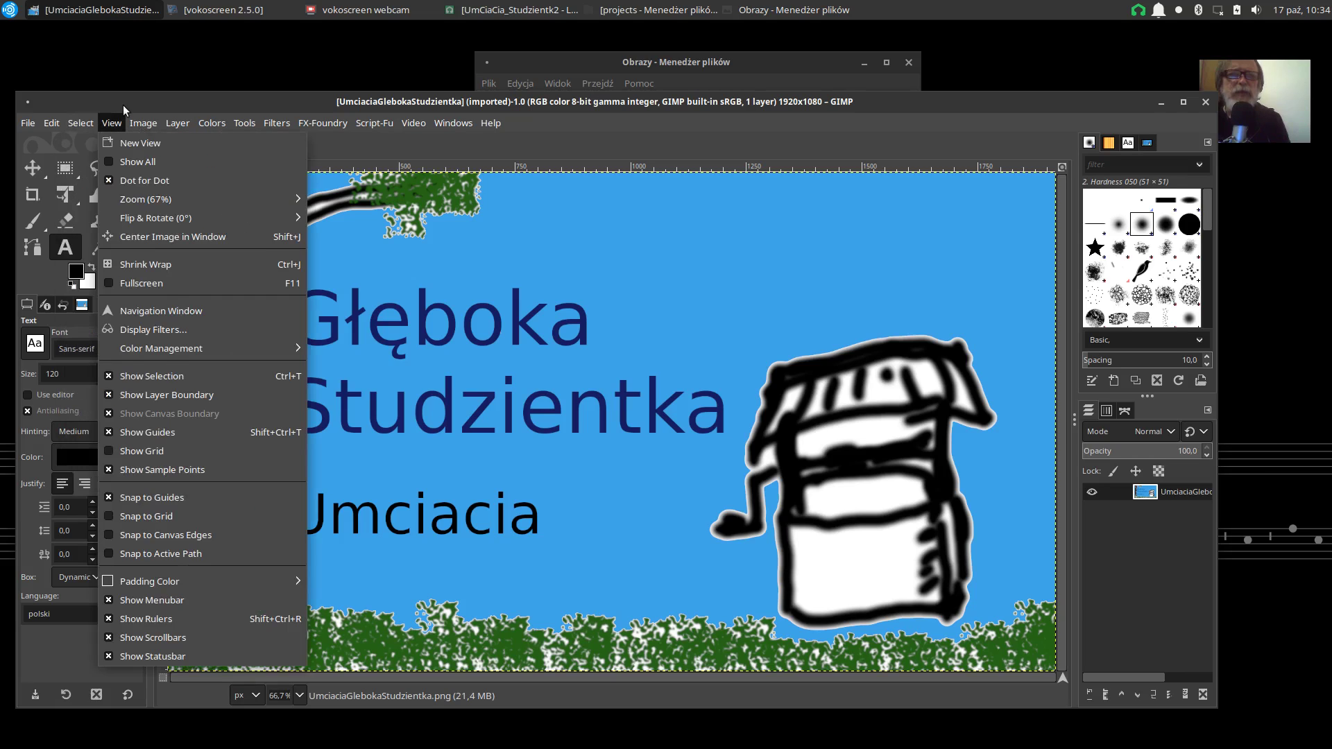
pyautogui.click(74, 111)
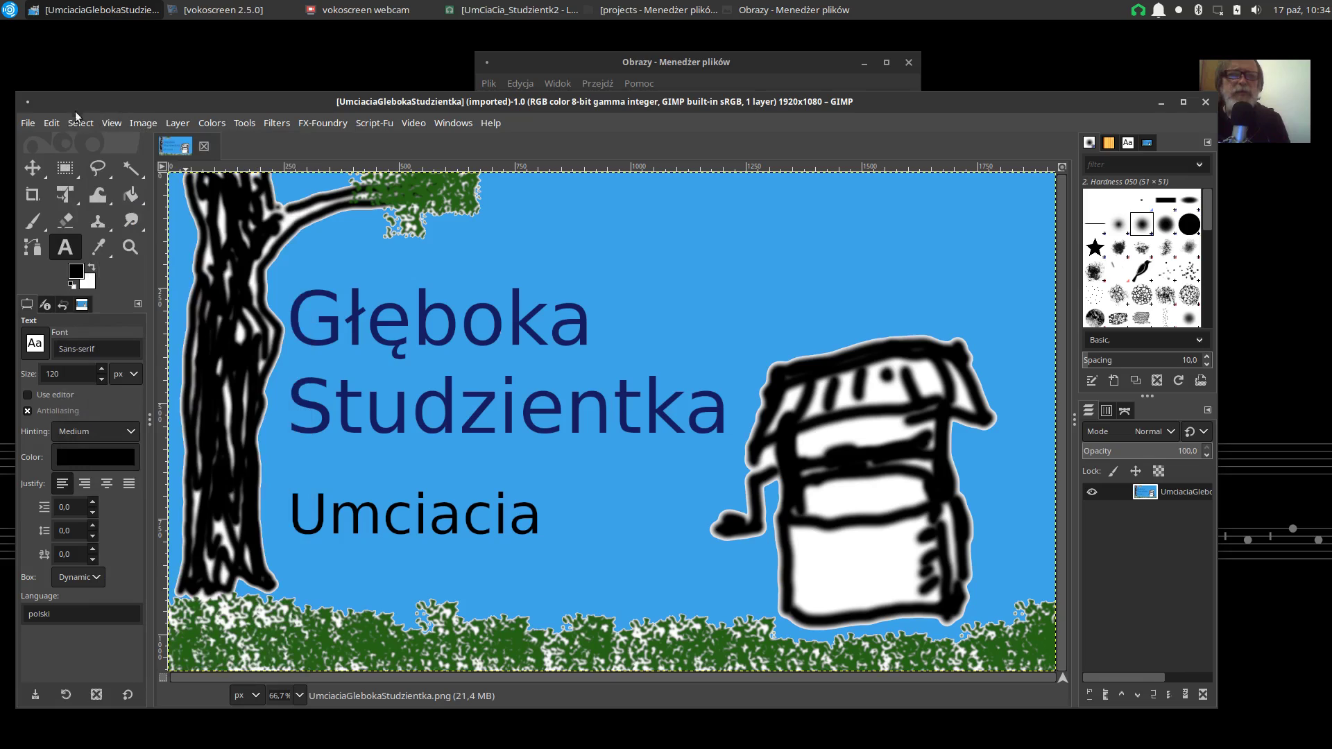
pyautogui.click(127, 169)
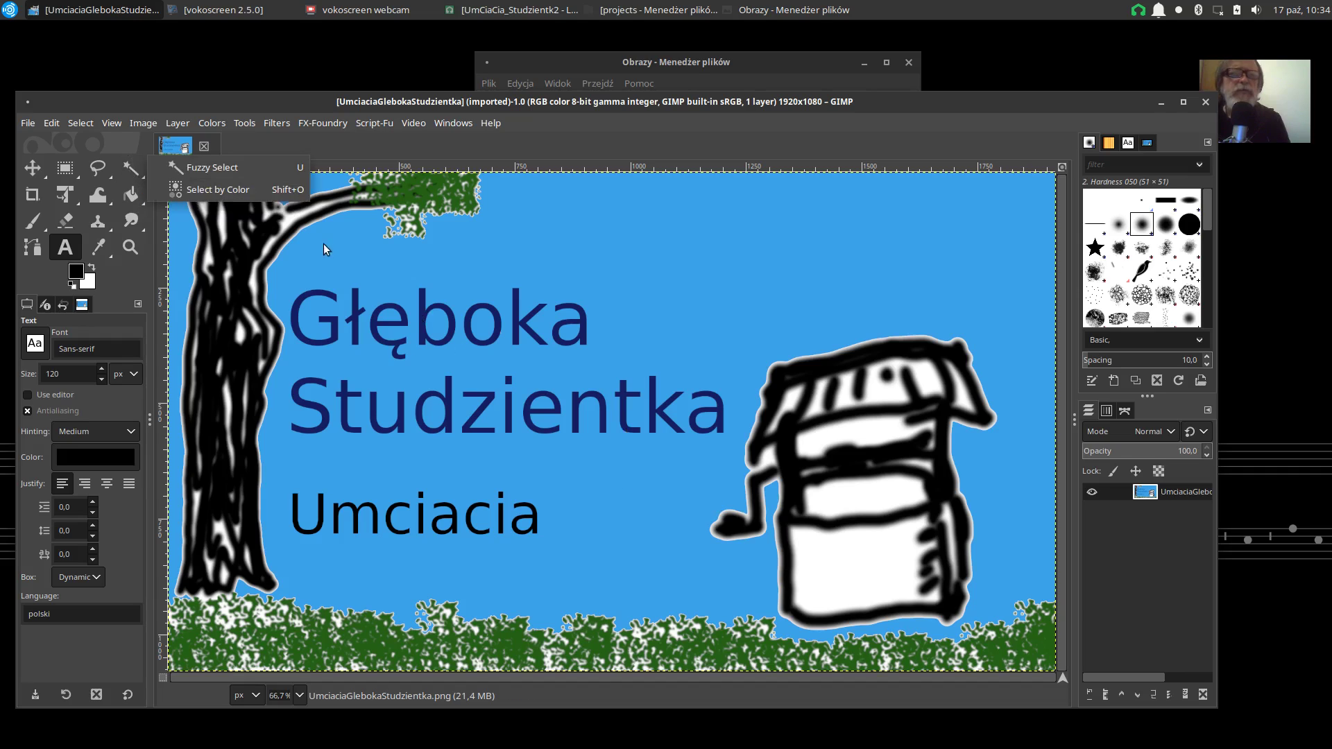
pyautogui.click(247, 167)
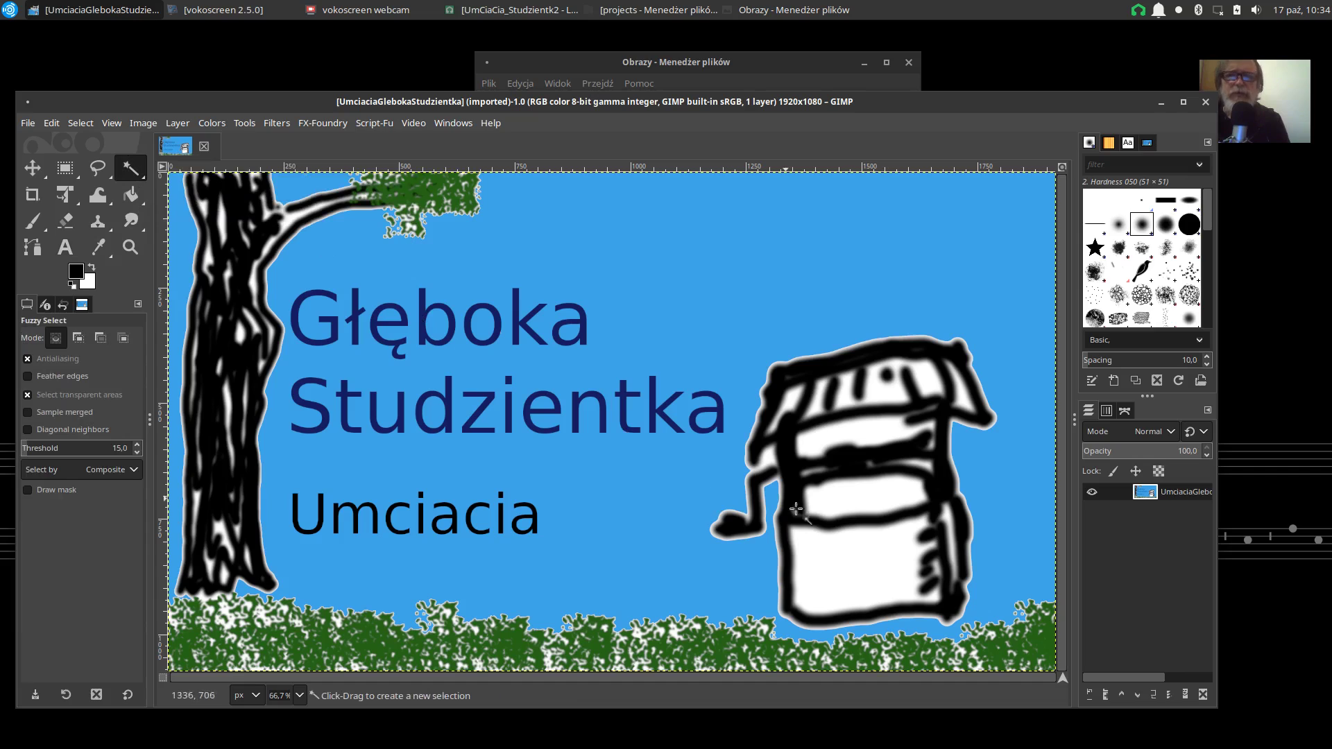
pyautogui.click(855, 564)
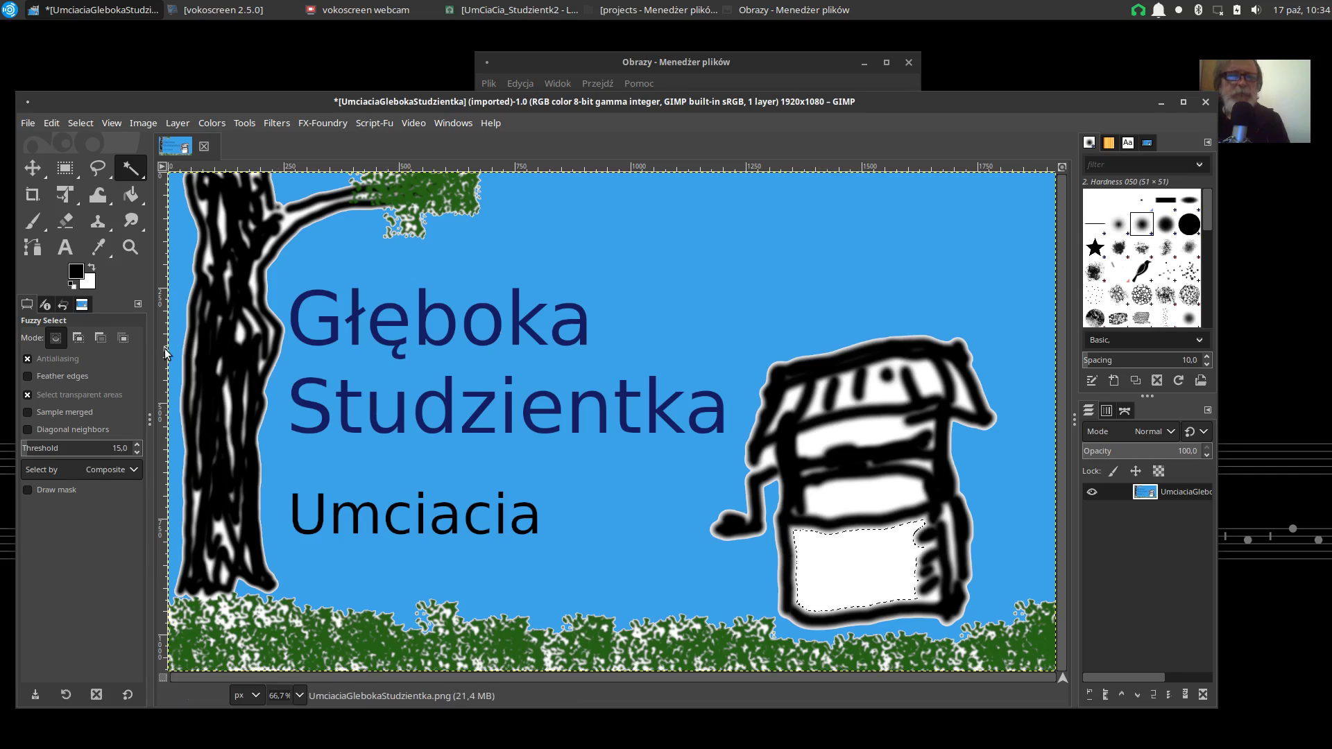
# - Activate the Clone tool and resize the GIMP window so that all the tool's options fit on screen
pyautogui.rightClick(100, 229)
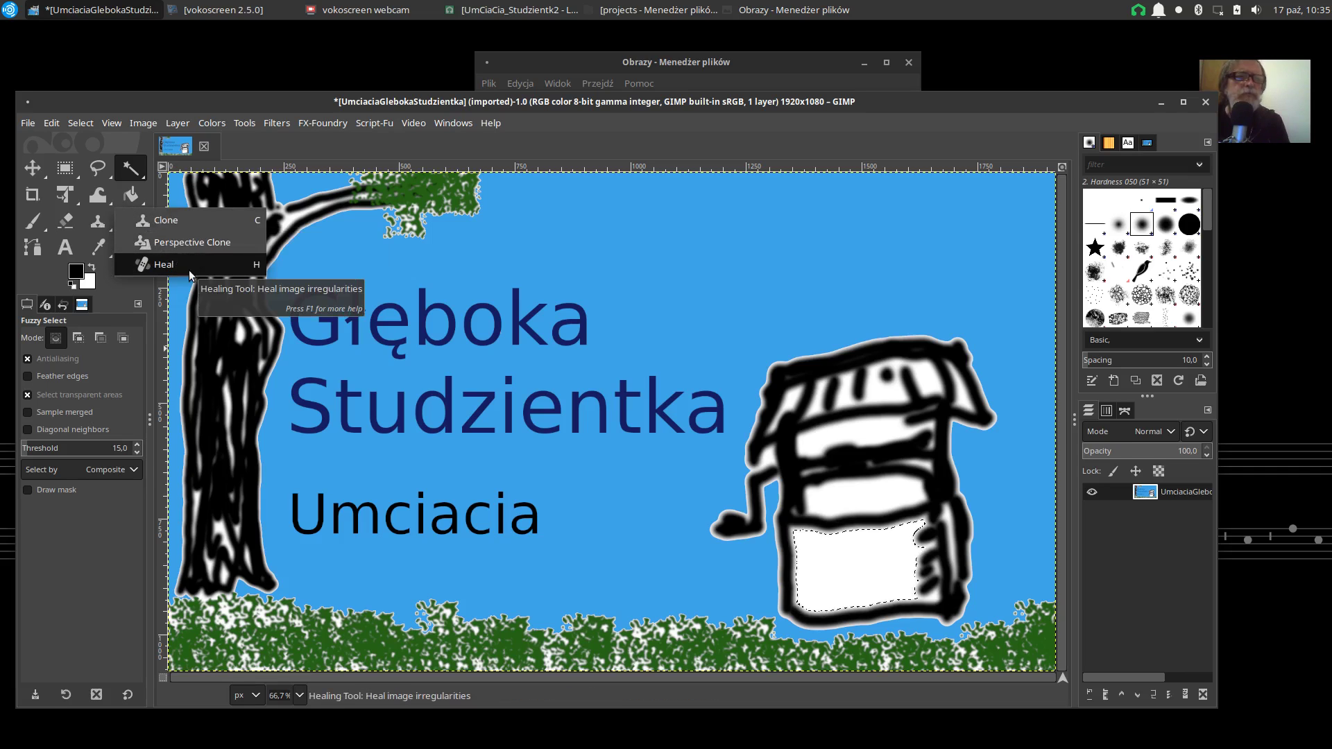
pyautogui.click(173, 224)
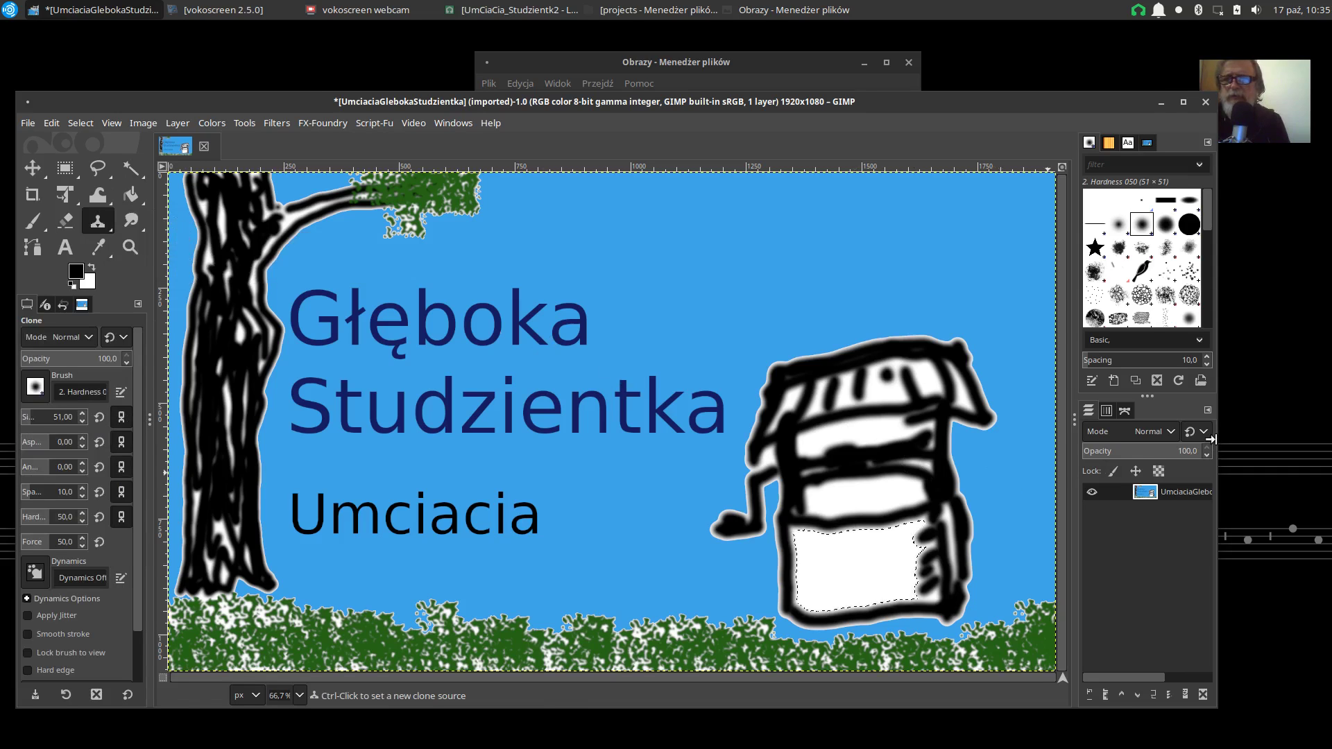
pyautogui.moveTo(1210, 438); pyautogui.dragTo(1152, 438)
pyautogui.moveTo(622, 103); pyautogui.dragTo(649, 46)
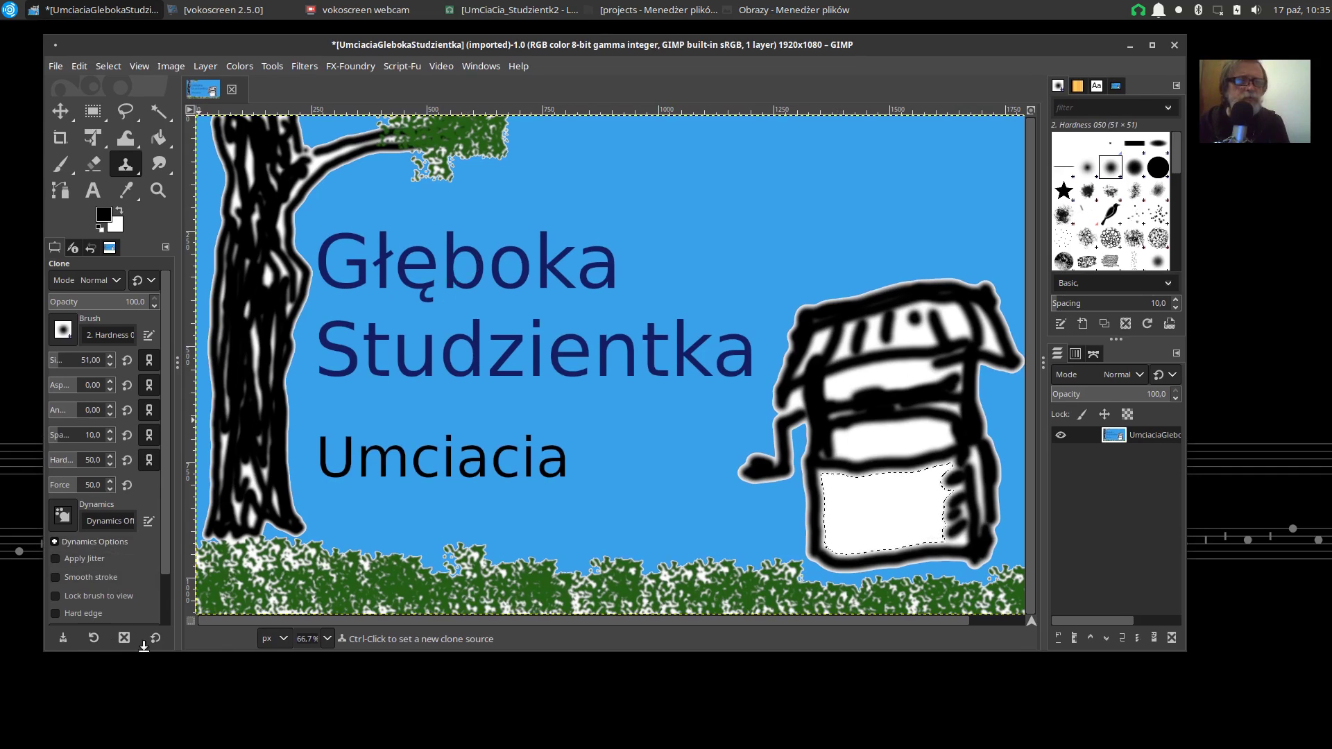
pyautogui.moveTo(143, 653); pyautogui.dragTo(145, 741)
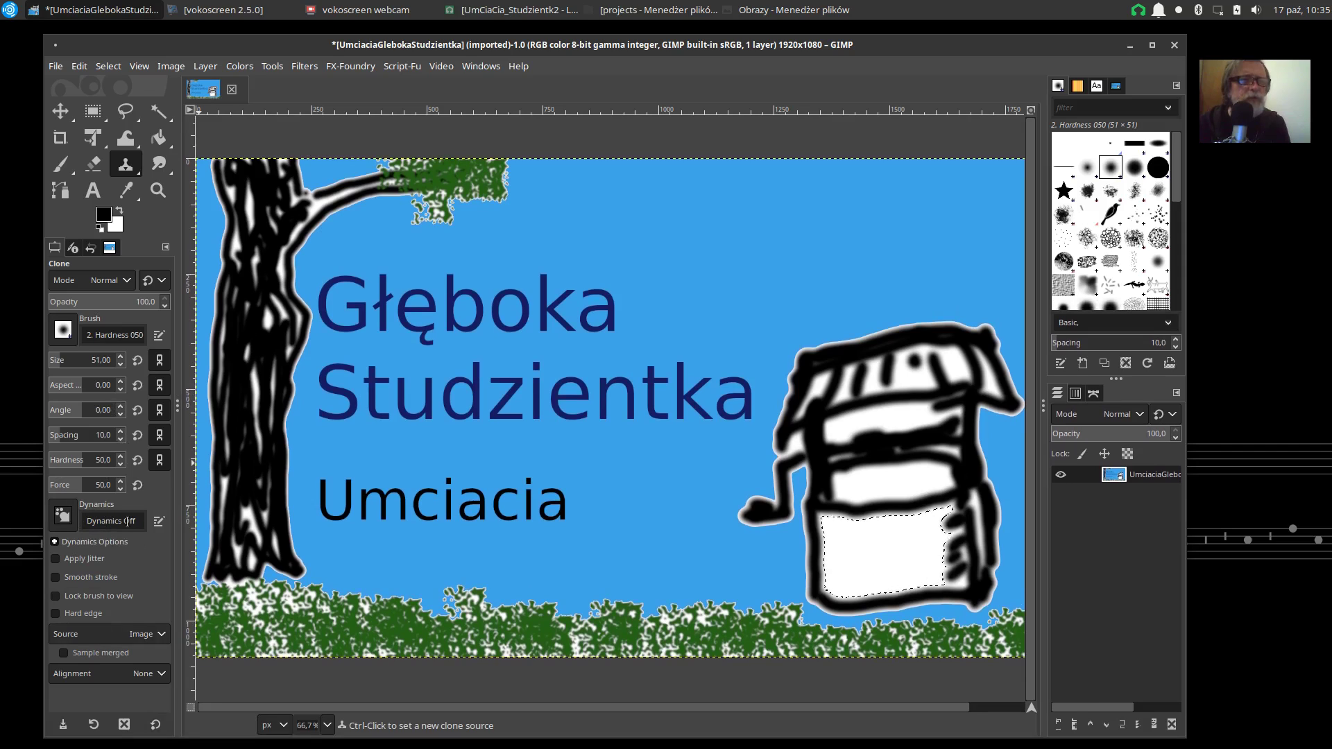
# - Set the Clone source to the Ice Chex pattern with brush size 29, and paint it across the selected area of the well
pyautogui.click(158, 635)
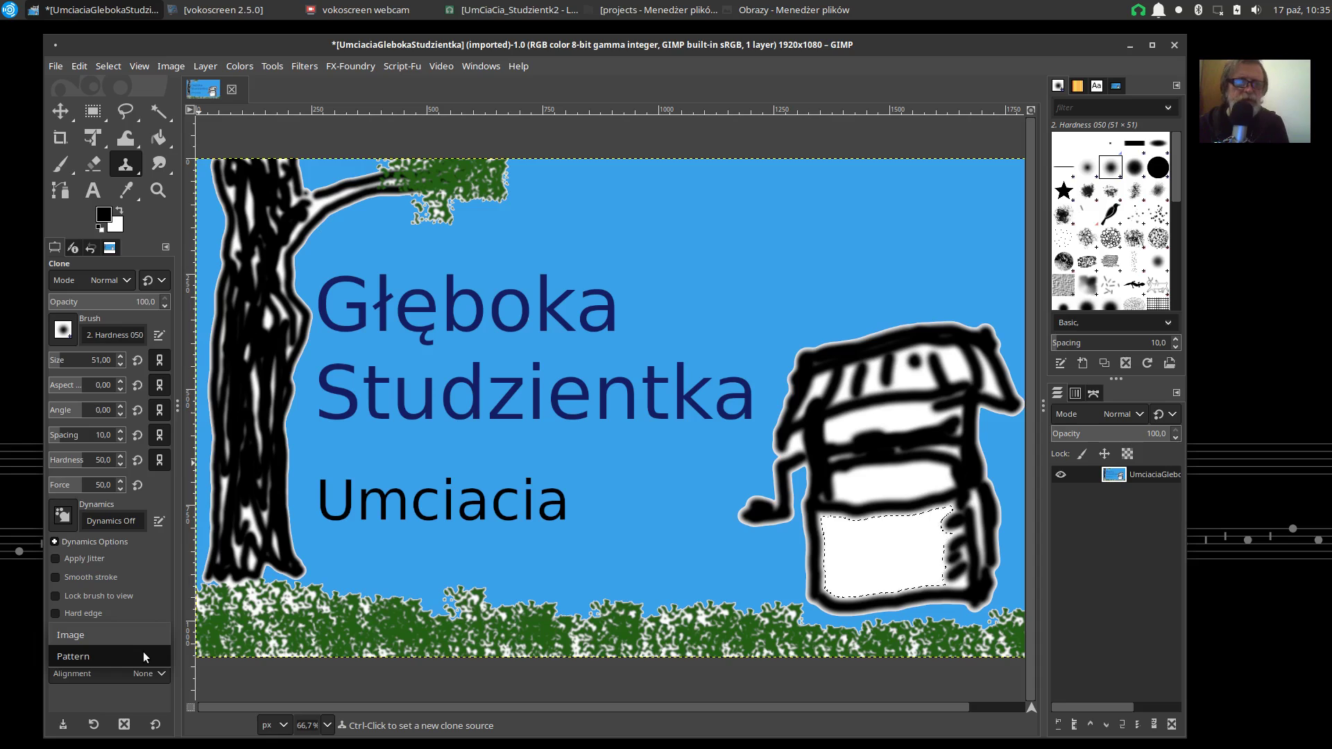
pyautogui.click(143, 655)
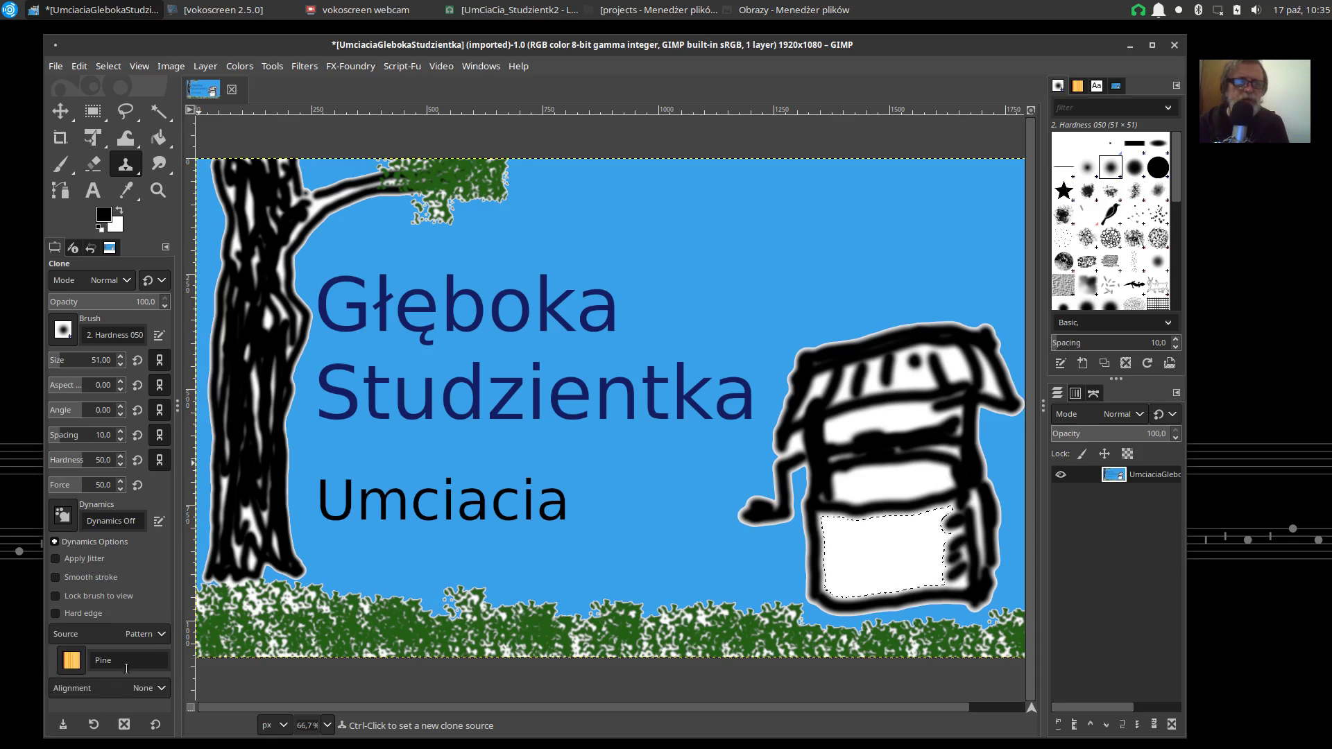
pyautogui.click(72, 661)
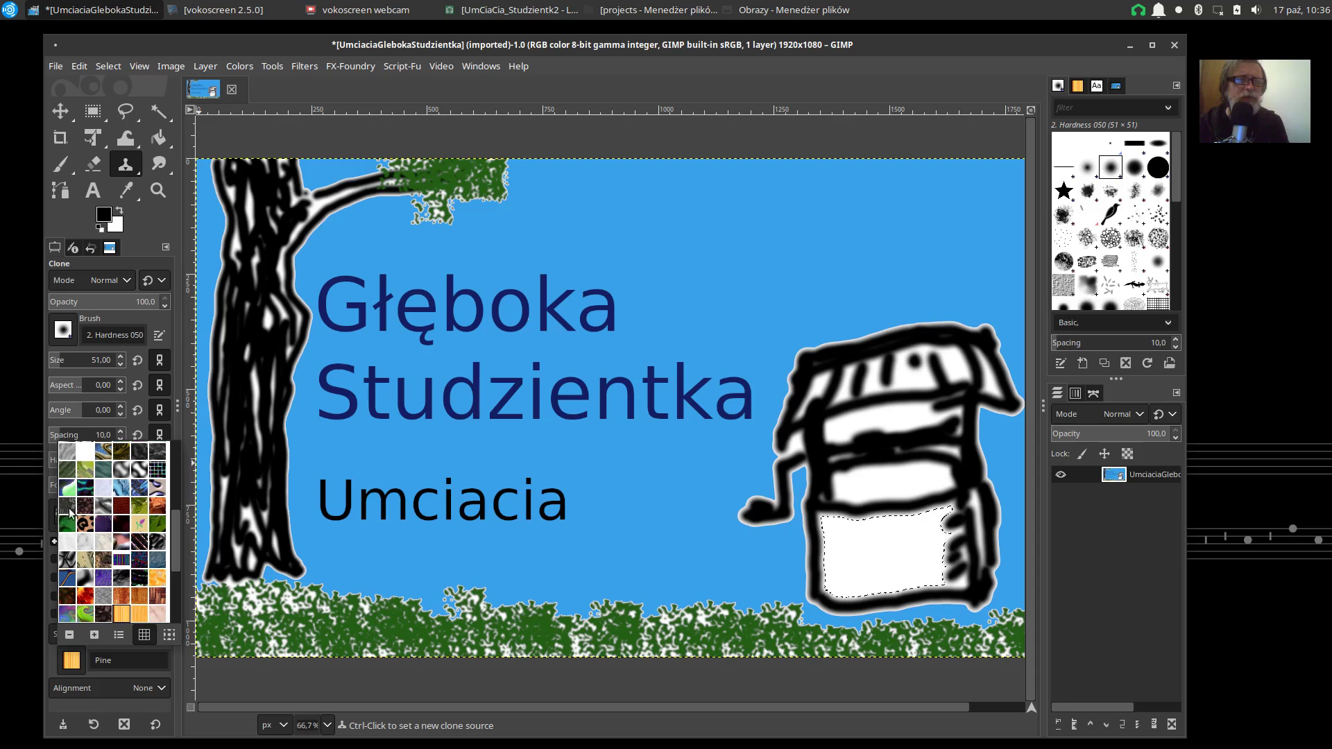
pyautogui.click(139, 490)
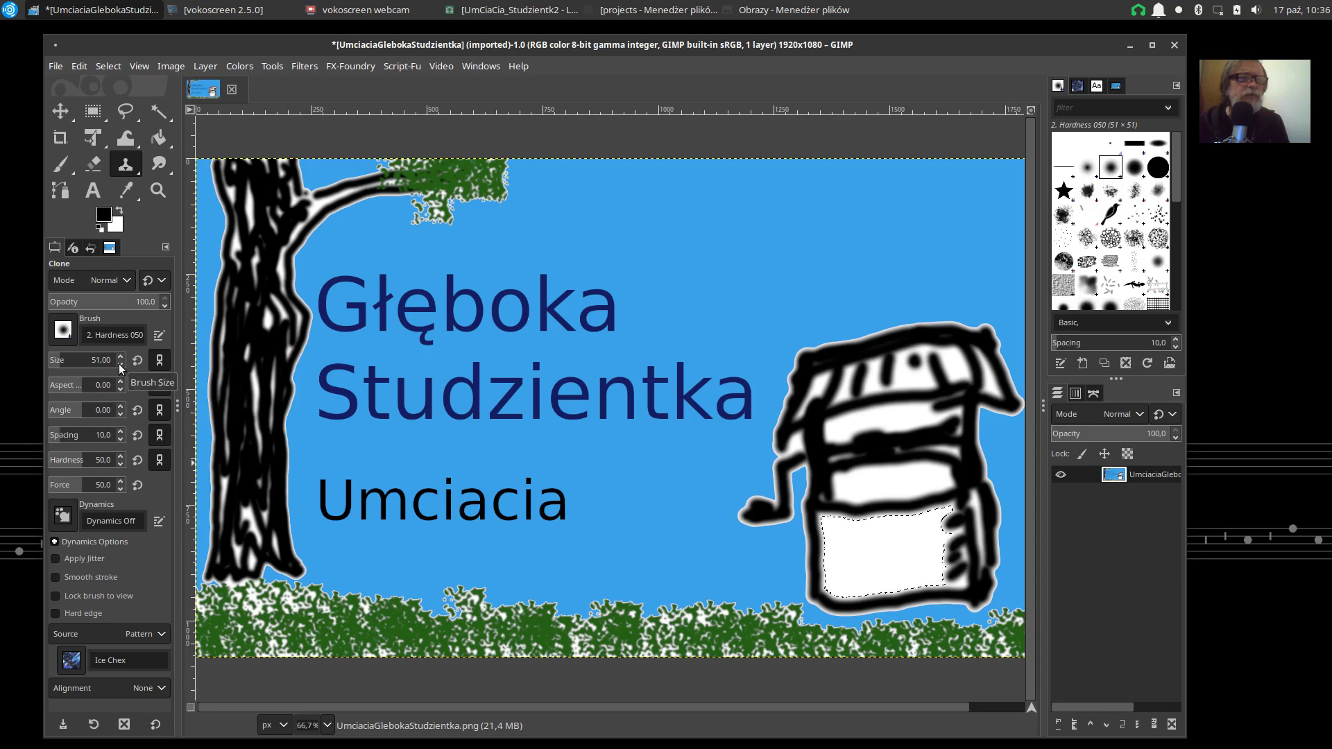
pyautogui.scroll(-5, 119, 364)
pyautogui.scroll(-16, 119, 364)
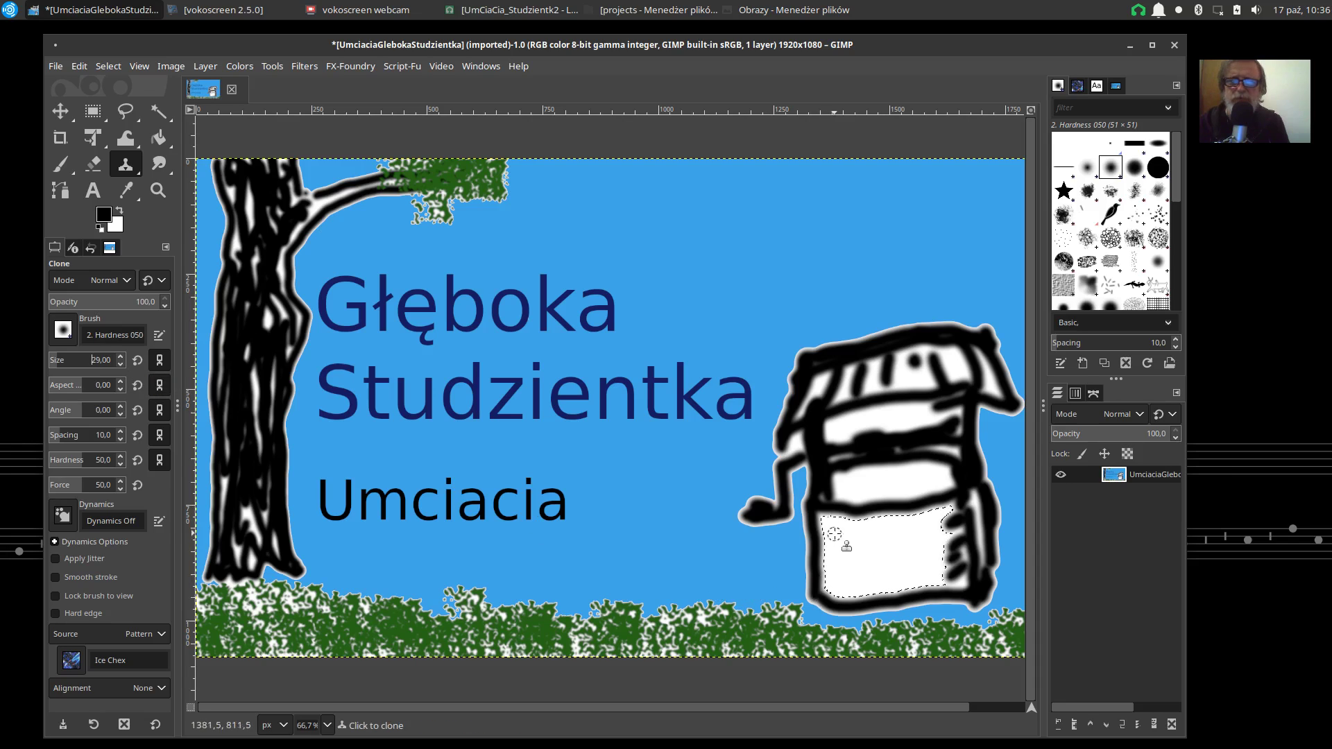
pyautogui.moveTo(835, 529)
pyautogui.mouseDown()
pyautogui.moveTo(835, 580)
pyautogui.moveTo(837, 537)
pyautogui.moveTo(843, 568)
pyautogui.moveTo(846, 541)
pyautogui.moveTo(860, 567)
pyautogui.moveTo(858, 548)
pyautogui.moveTo(846, 566)
pyautogui.moveTo(864, 541)
pyautogui.moveTo(859, 554)
pyautogui.moveTo(853, 535)
pyautogui.moveTo(874, 566)
pyautogui.moveTo(874, 541)
pyautogui.moveTo(879, 561)
pyautogui.moveTo(879, 545)
pyautogui.moveTo(894, 561)
pyautogui.moveTo(884, 541)
pyautogui.moveTo(906, 549)
pyautogui.moveTo(905, 535)
pyautogui.moveTo(919, 551)
pyautogui.moveTo(902, 528)
pyautogui.moveTo(867, 543)
pyautogui.moveTo(892, 565)
pyautogui.moveTo(913, 545)
pyautogui.mouseUp()
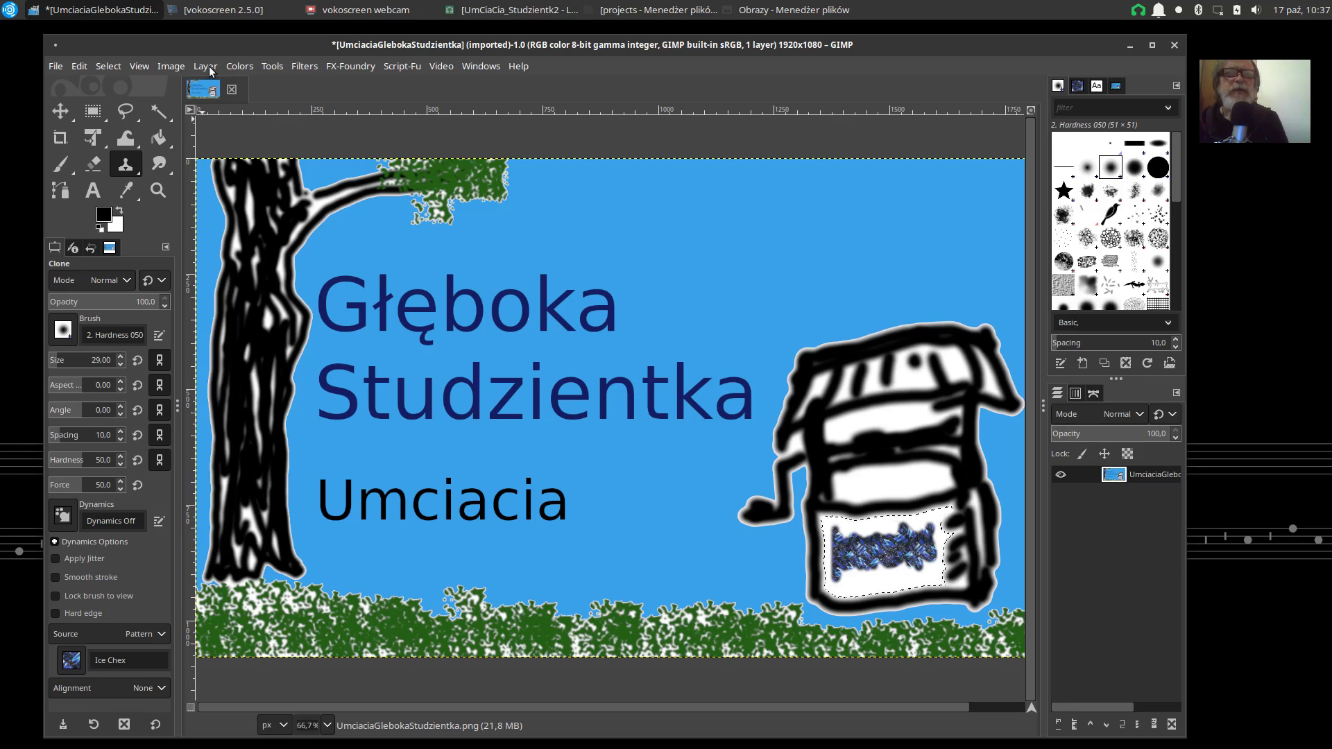
# - Scale the image to 300 × 300 px with the width-to-height ratio unlinked
pyautogui.click(172, 67)
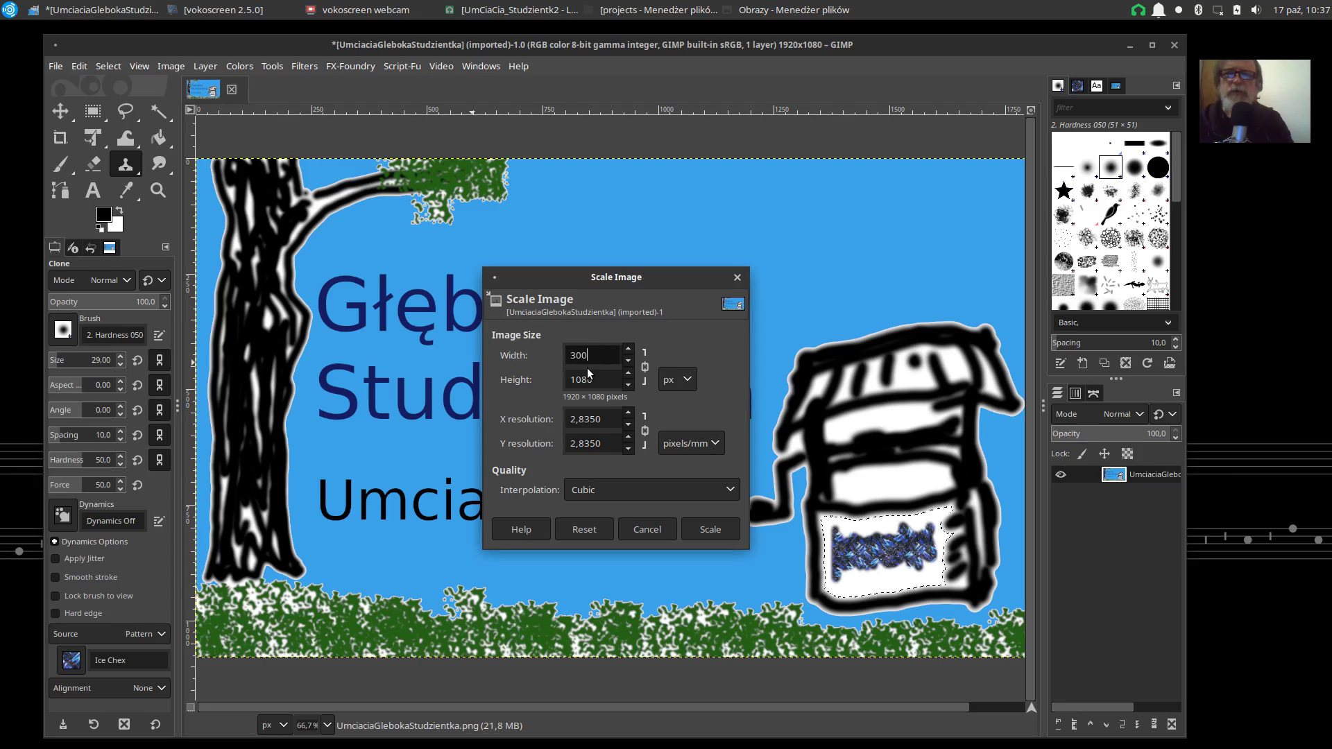
pyautogui.click(645, 375)
pyautogui.moveTo(607, 387); pyautogui.dragTo(564, 388)
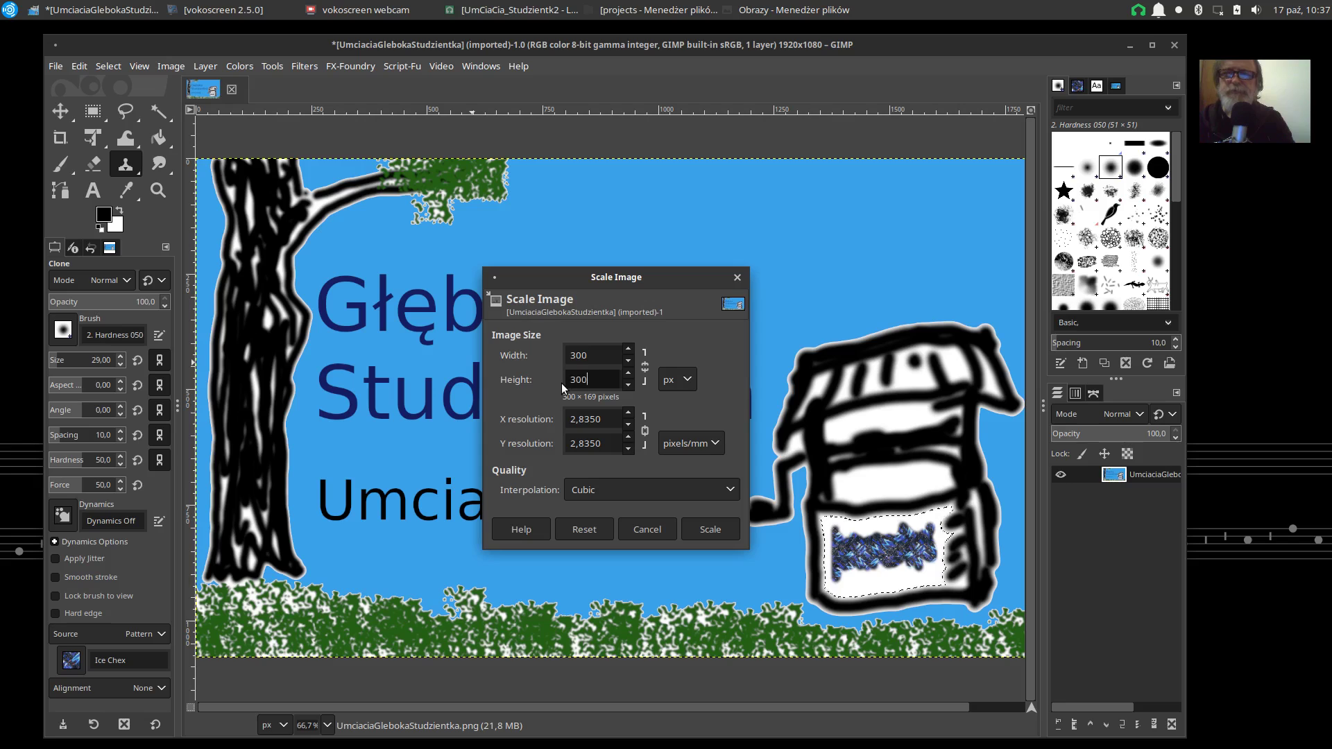
pyautogui.click(712, 527)
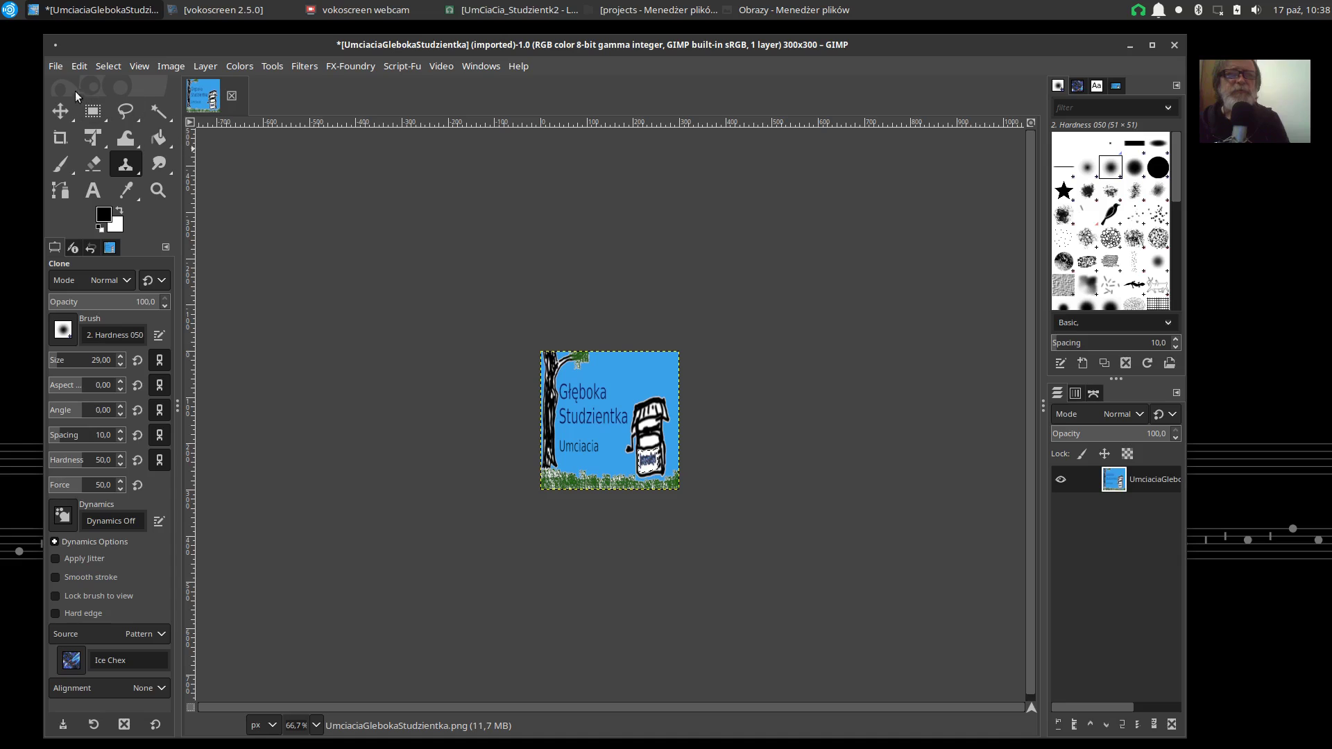
# - Export the scaled image as Okladka.png into the Obrazy folder with the default PNG options
pyautogui.click(52, 64)
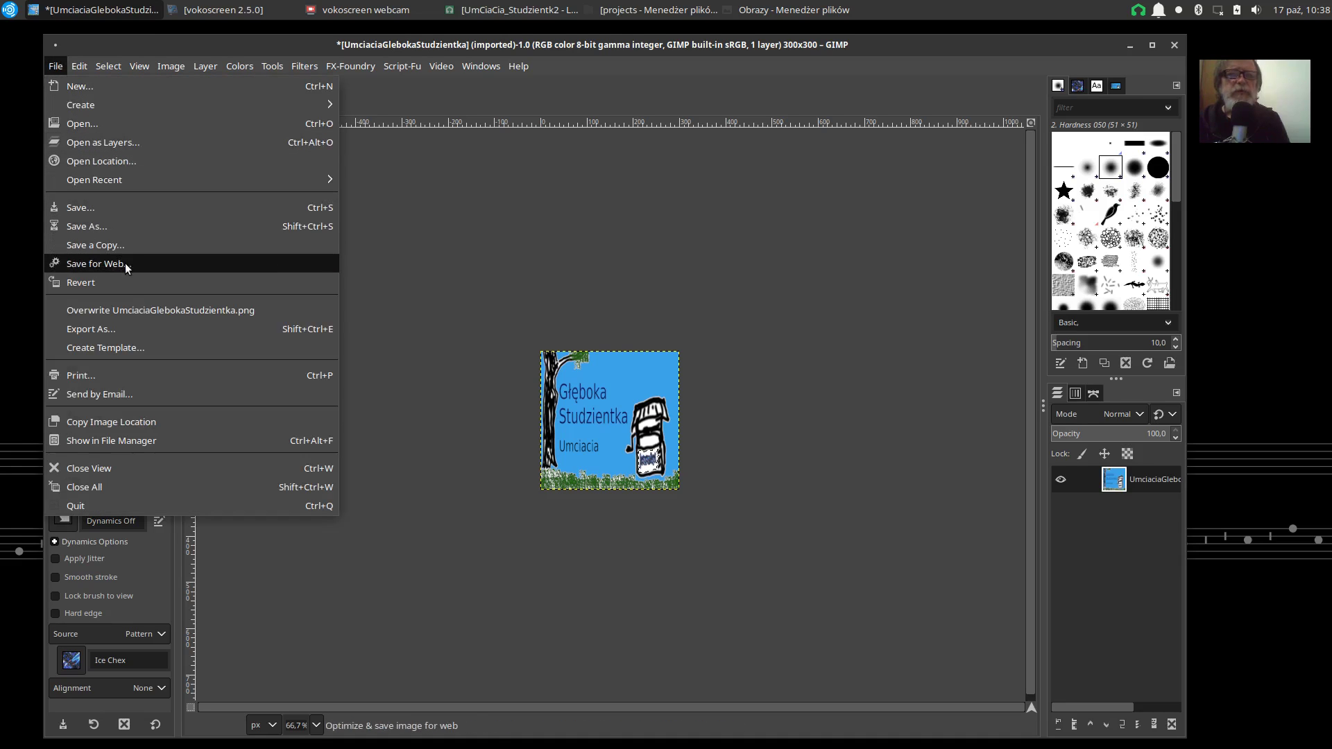
pyautogui.click(123, 331)
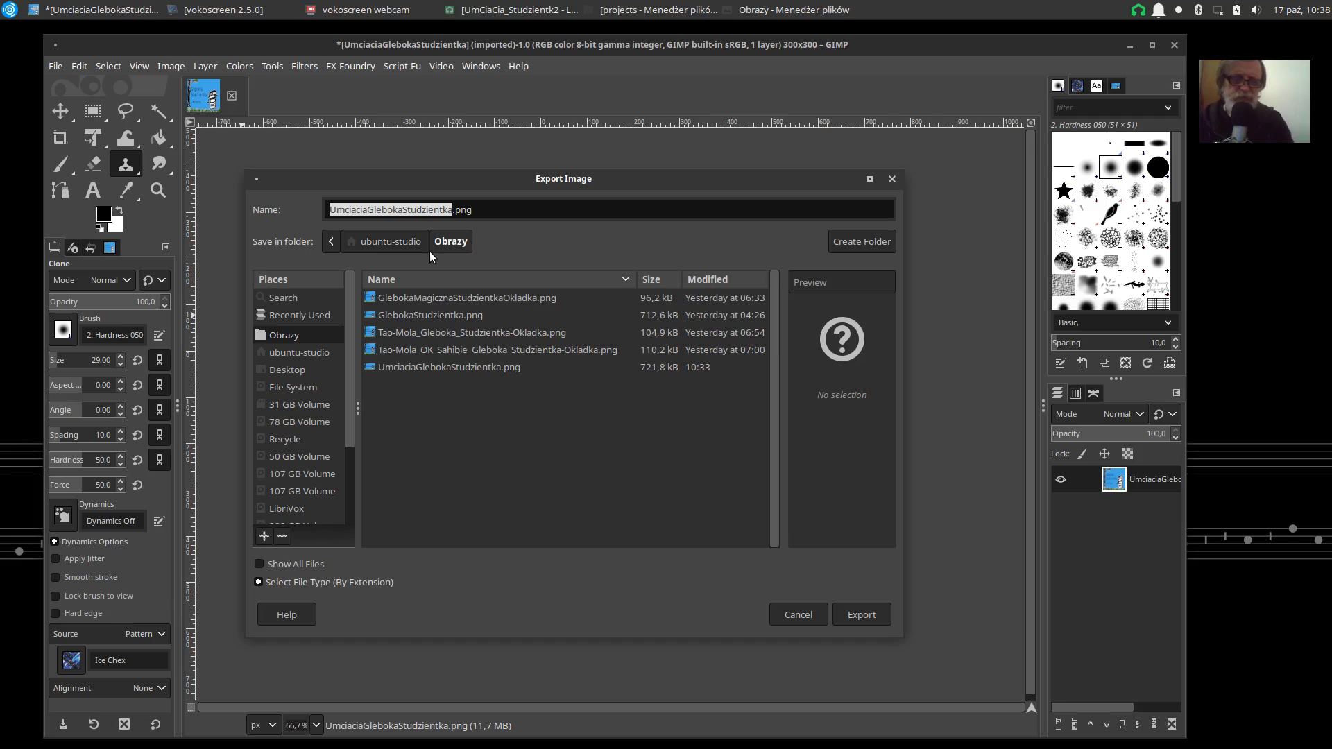
pyautogui.write('Okladka')
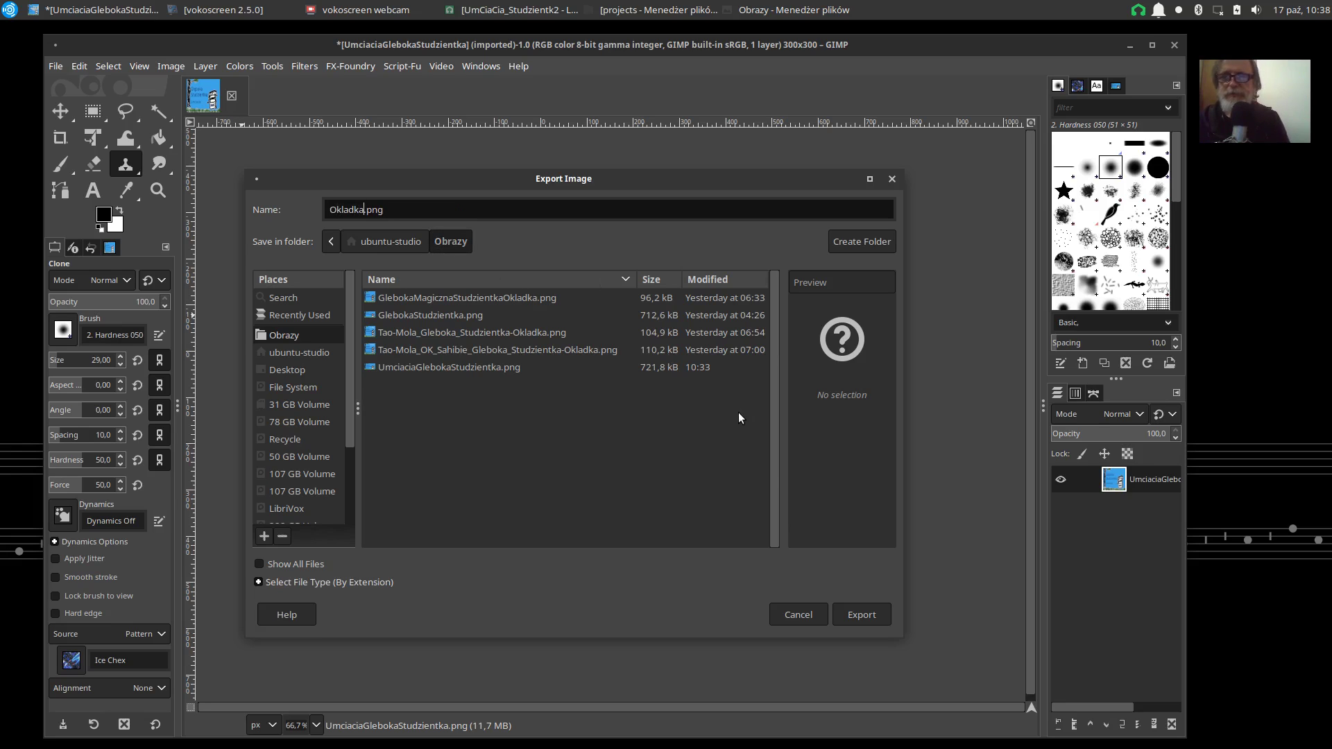
pyautogui.click(864, 619)
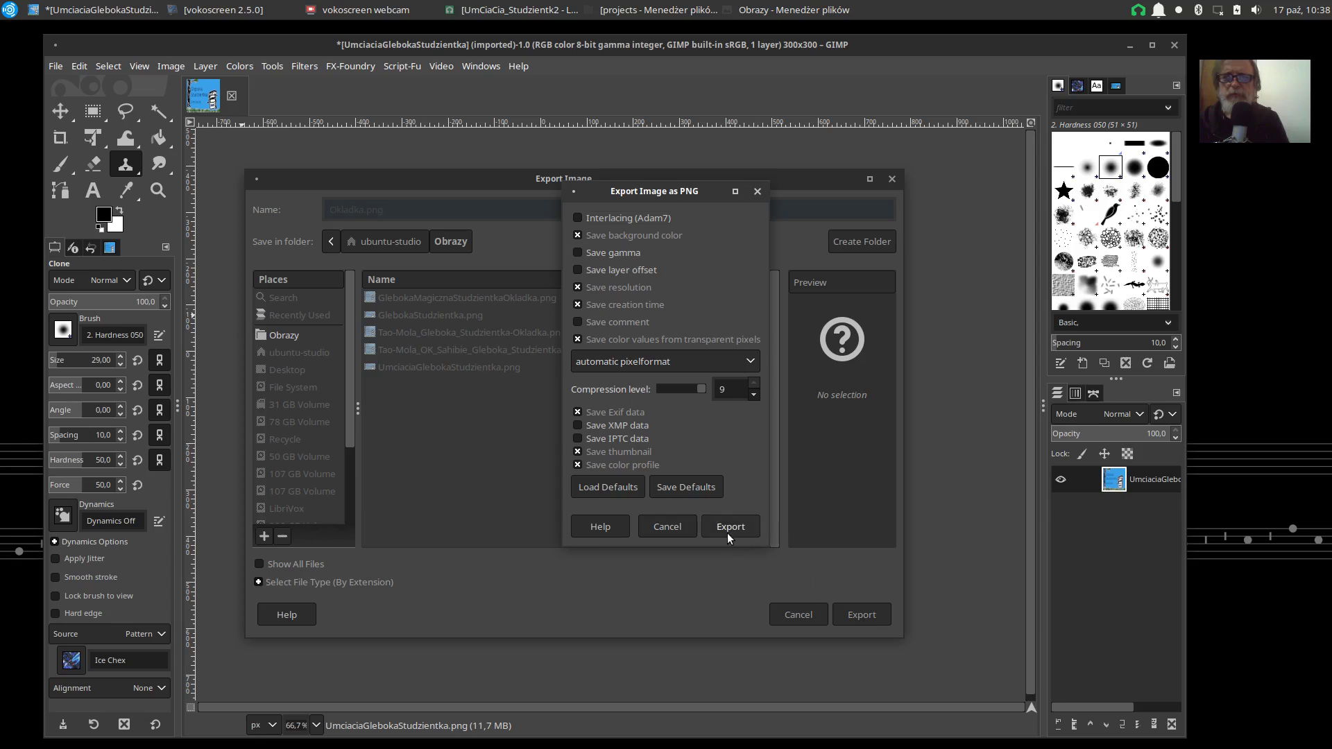
pyautogui.click(728, 529)
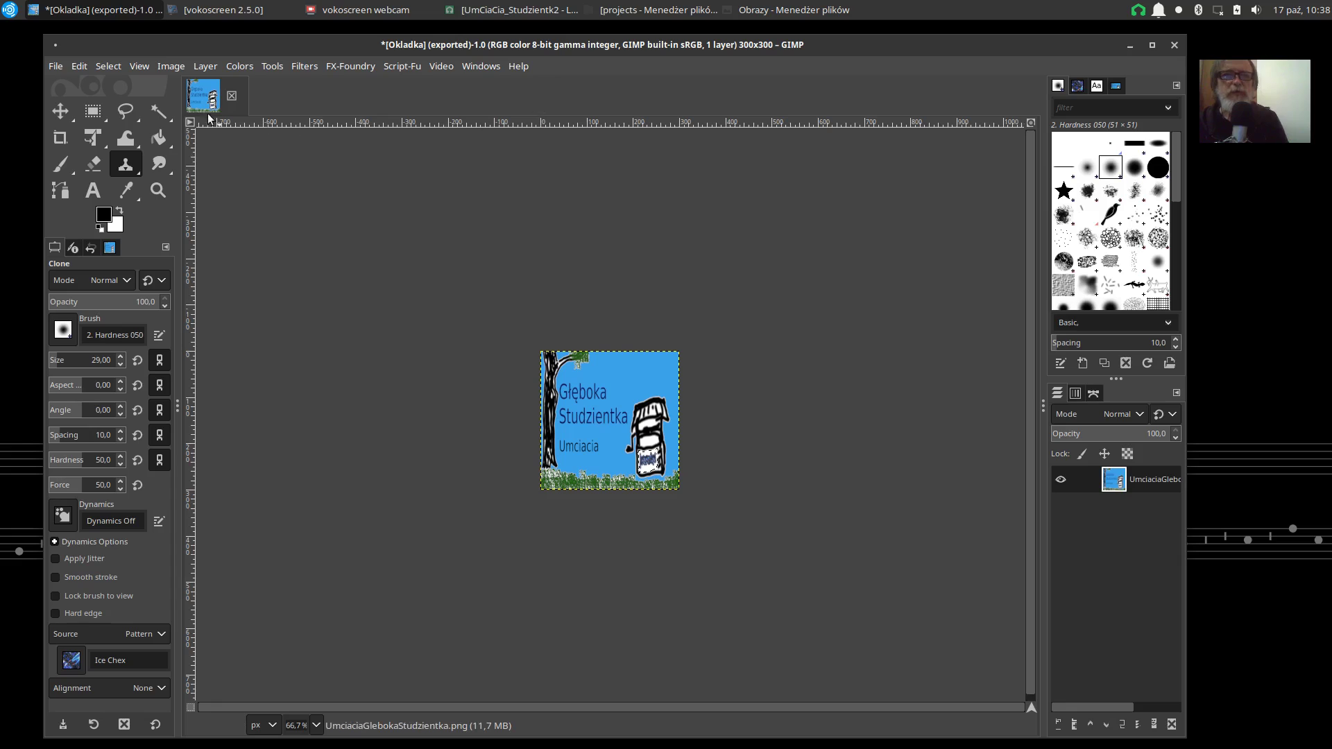
# - Save the image as Okladka.xcf in the Dokumenty folder and close GIMP
pyautogui.click(56, 66)
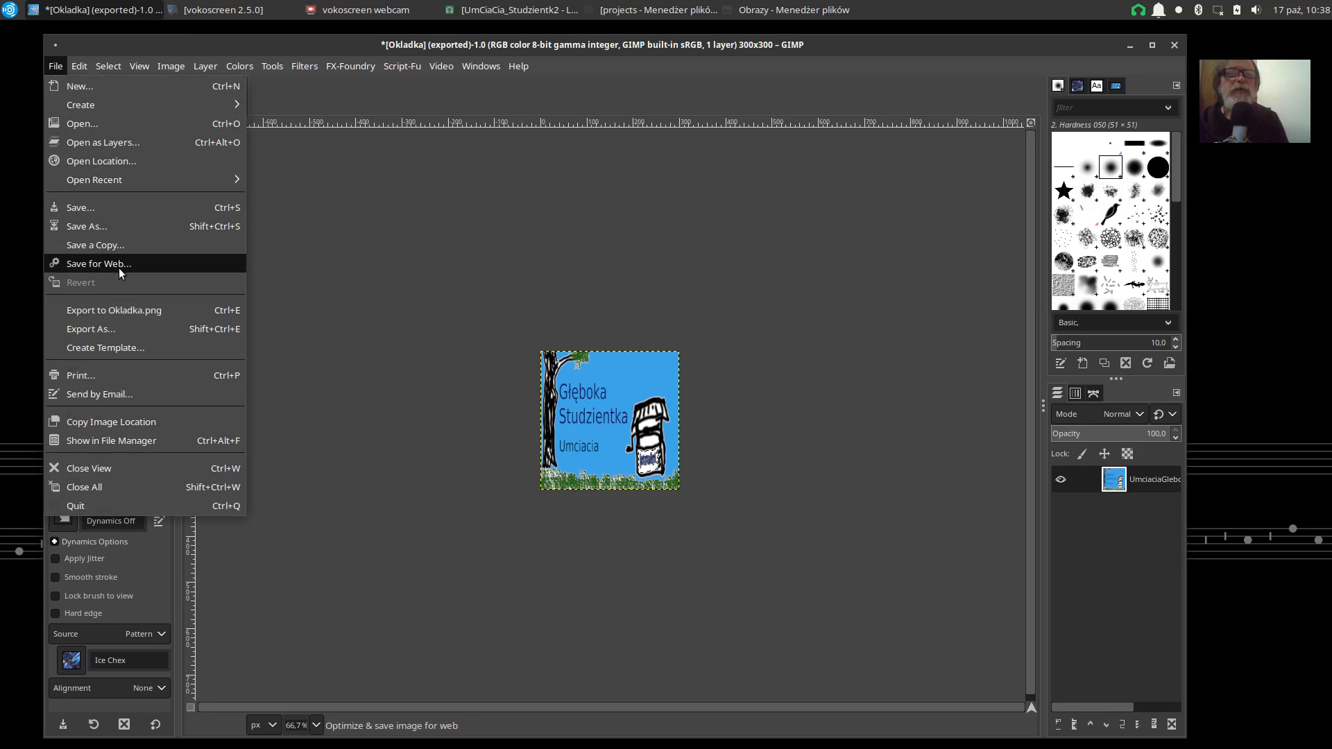
pyautogui.click(104, 231)
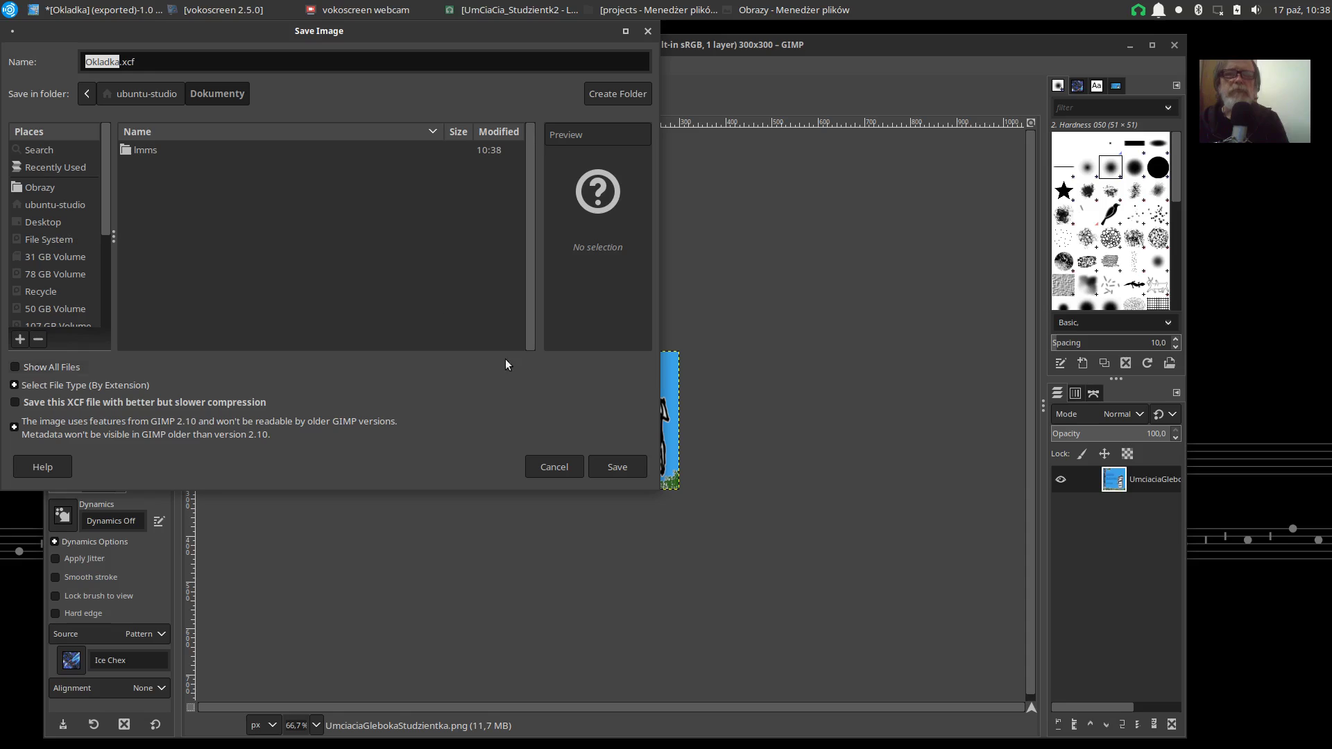
pyautogui.click(614, 467)
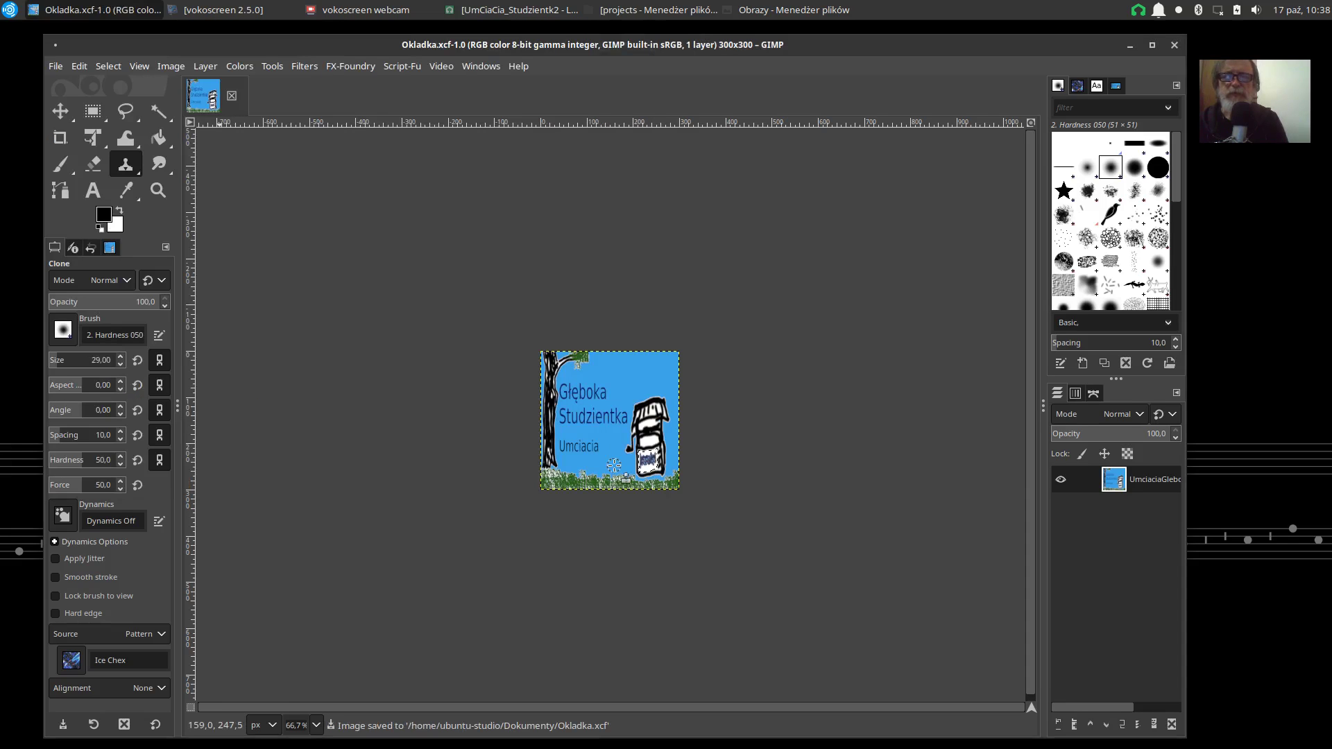
pyautogui.click(1175, 45)
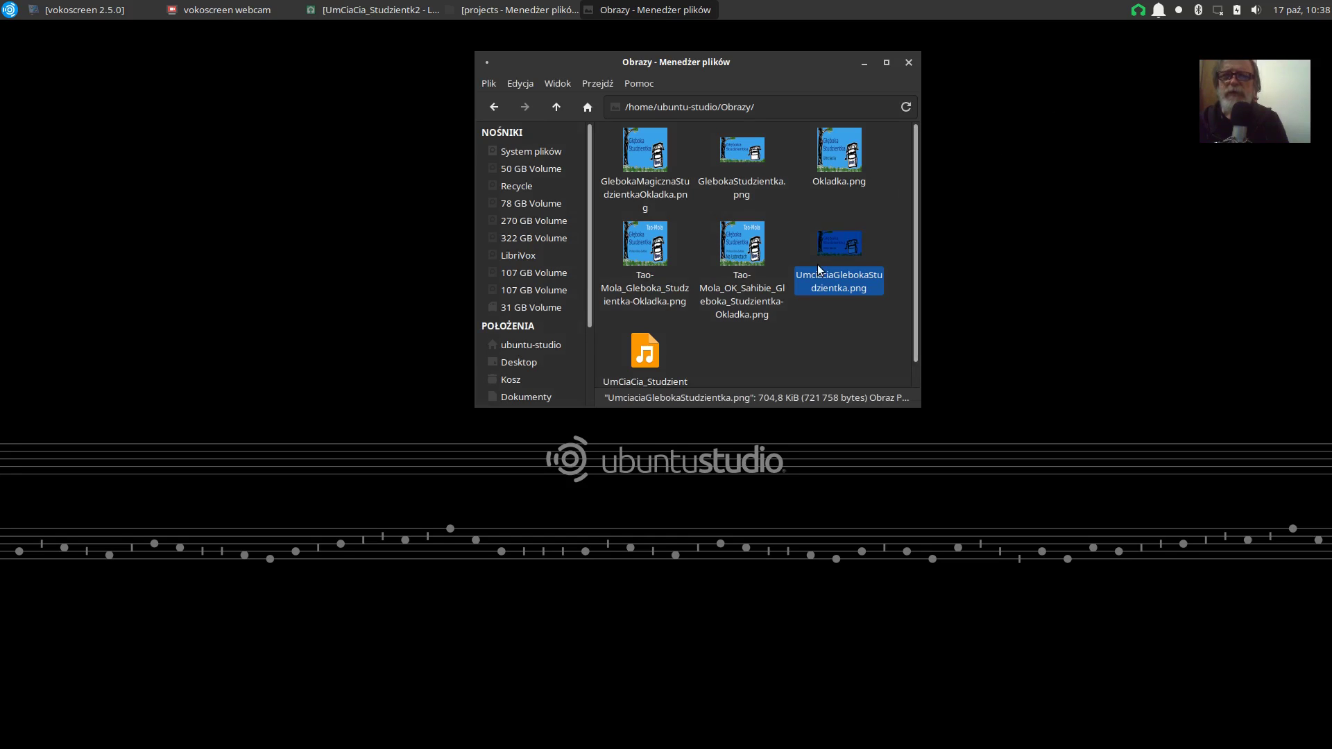
# - Open UmCiaCia_Studzientk2.mp3 in Kid3 and add Okladka.png from the Obrazy folder as its album cover
pyautogui.rightClick(648, 360)
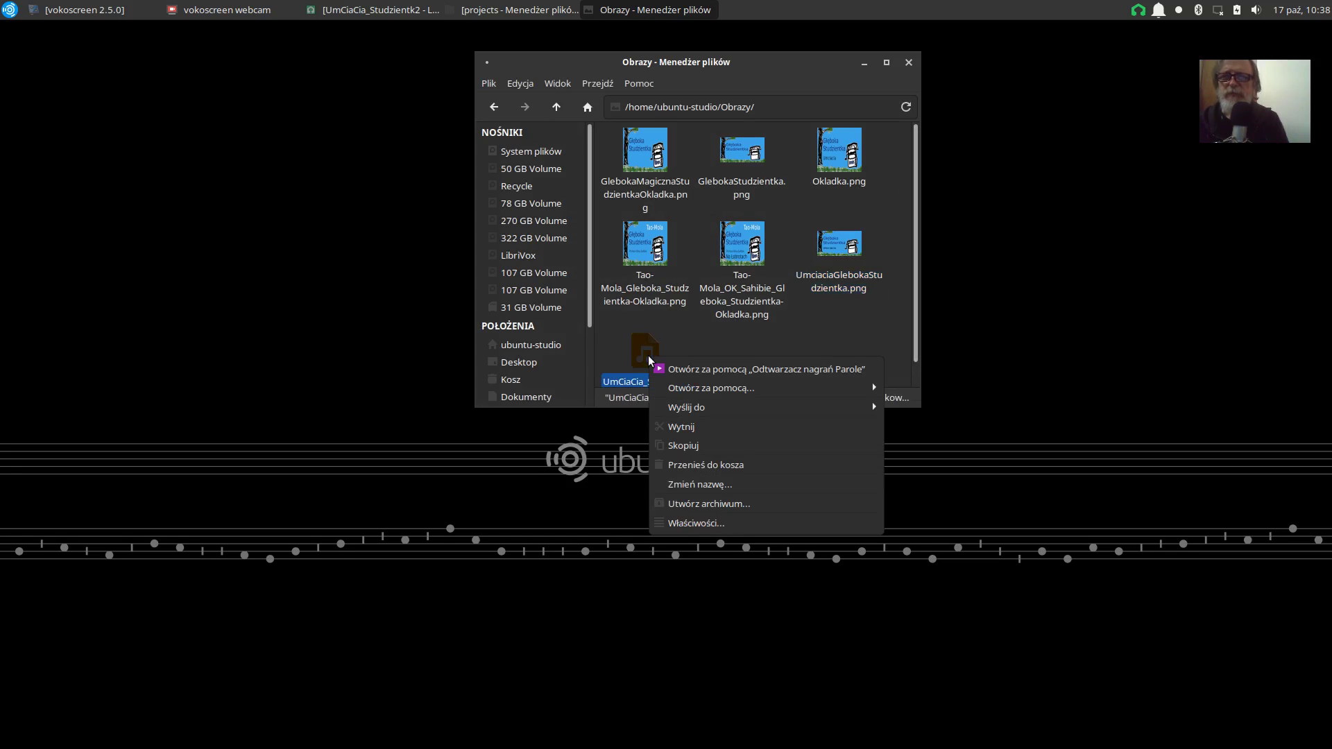
pyautogui.moveTo(702, 389)
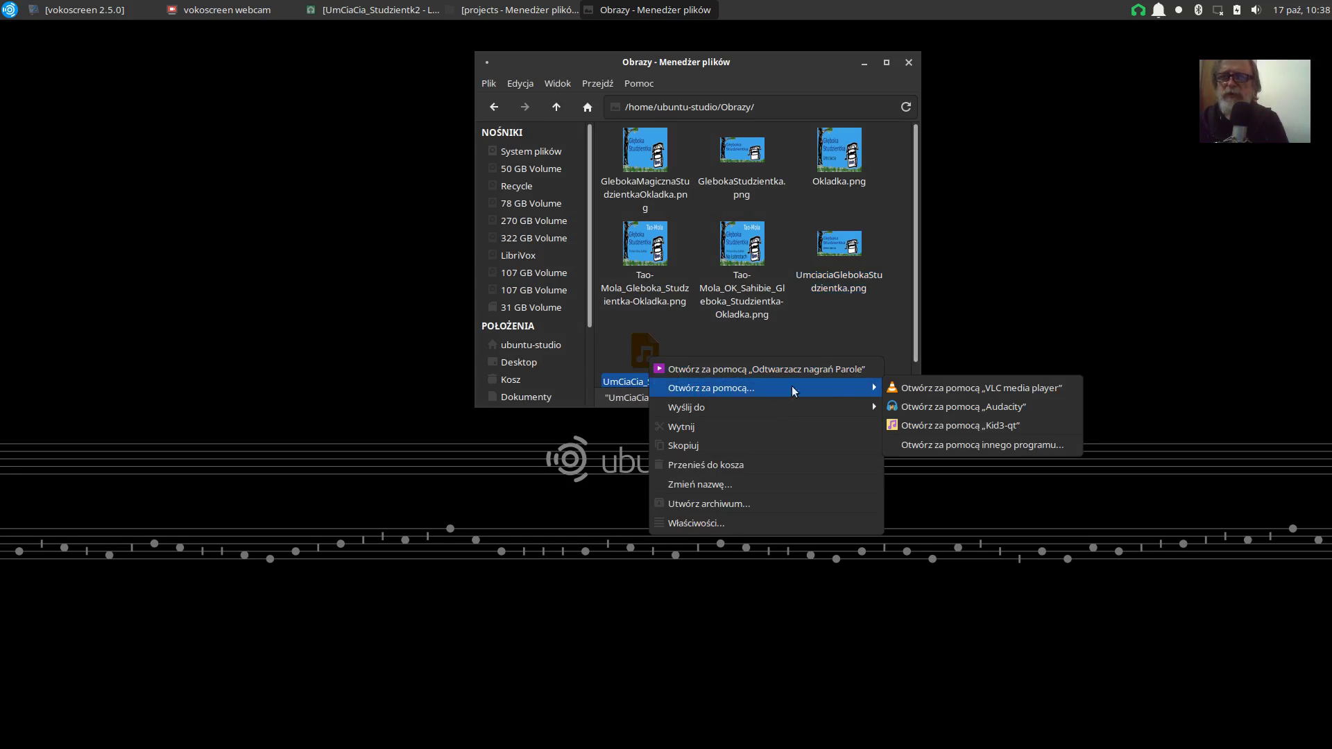
pyautogui.click(988, 426)
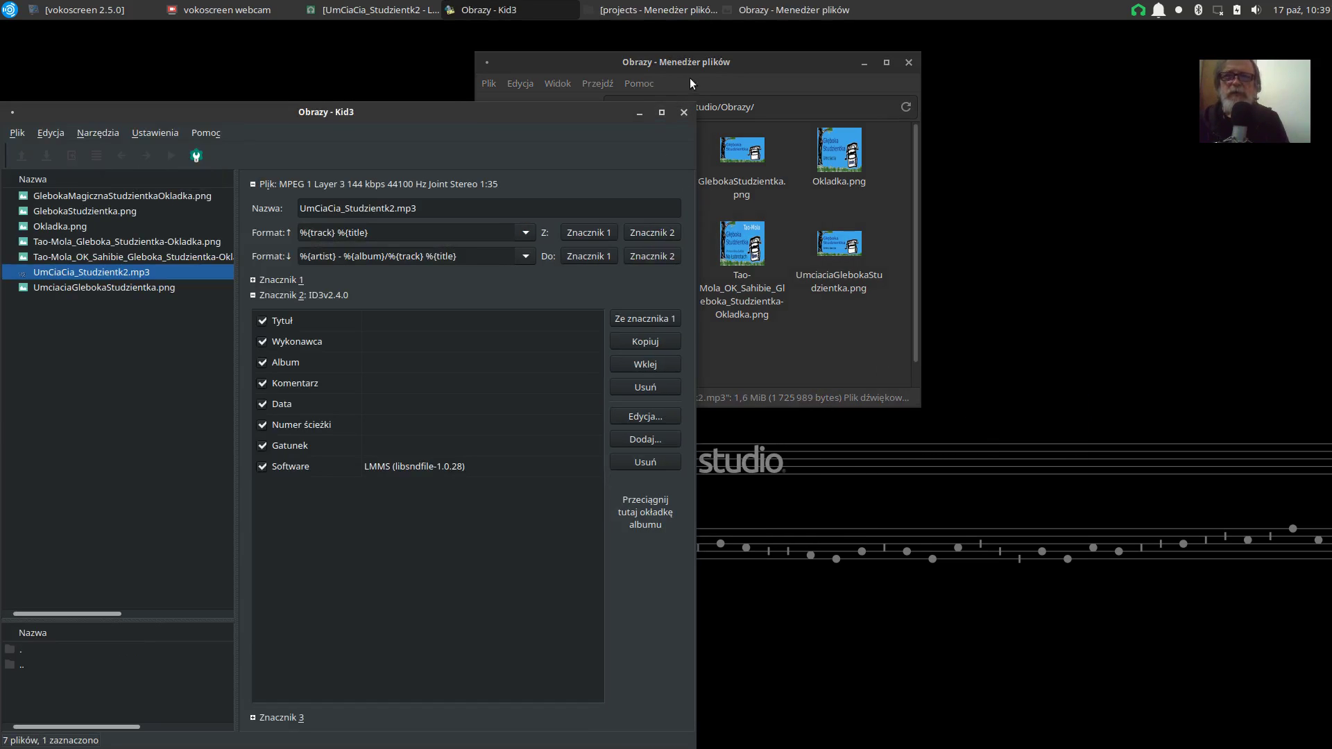
pyautogui.moveTo(697, 65); pyautogui.dragTo(928, 152)
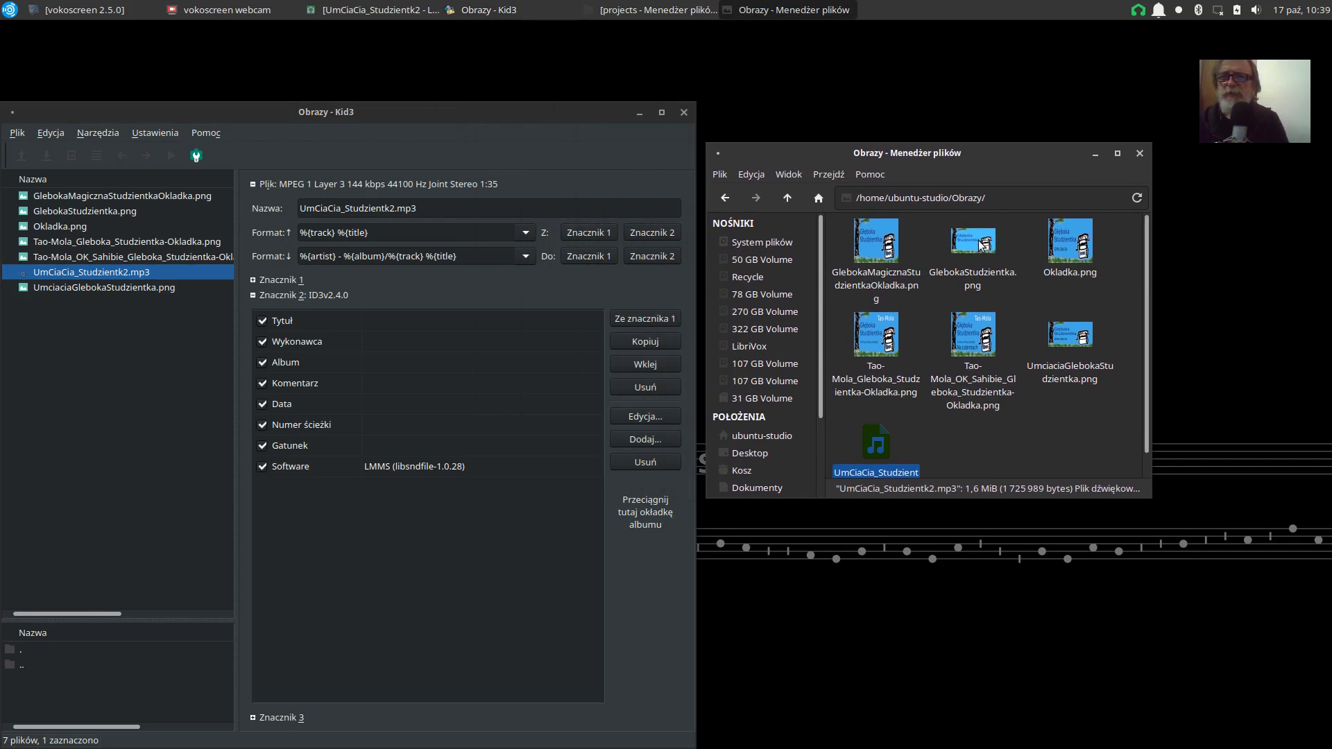
pyautogui.moveTo(1061, 251); pyautogui.dragTo(631, 524)
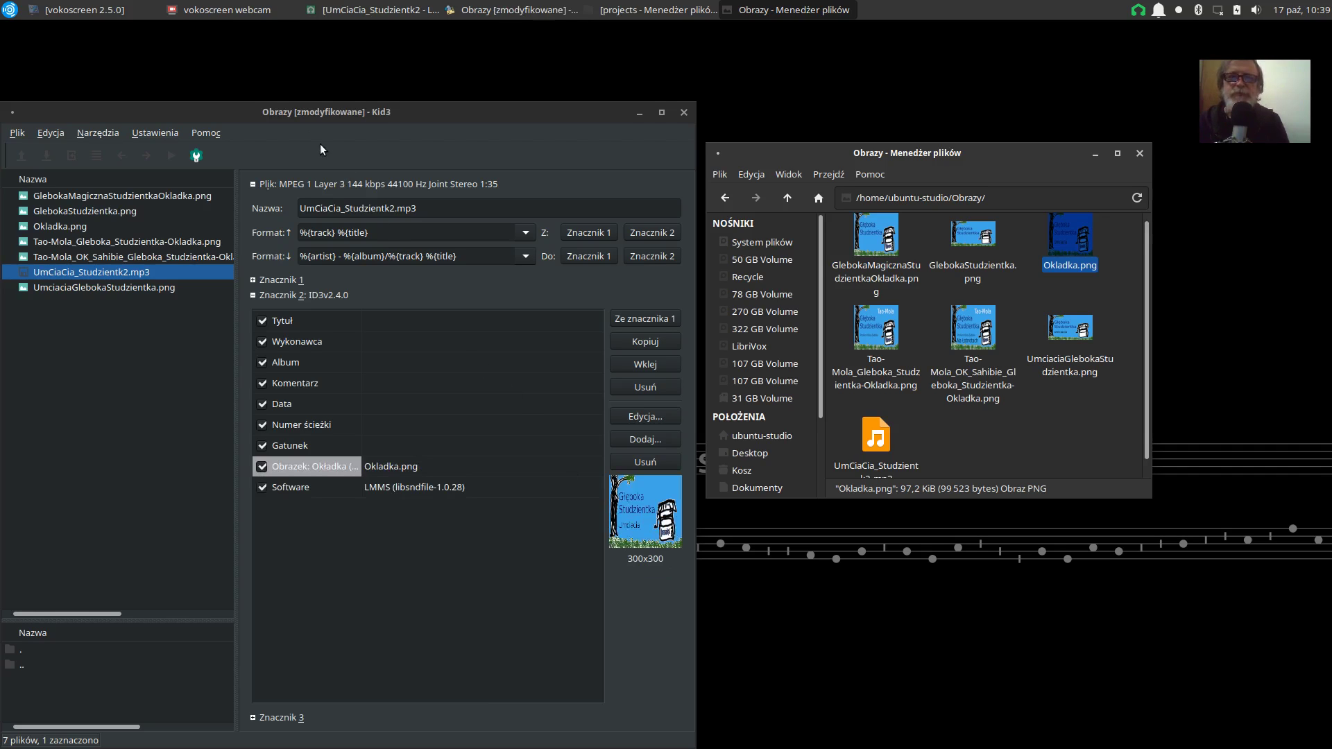
# - Save the tag changes to UmCiaCia_Studzientk2.mp3 and close Kid3
pyautogui.moveTo(302, 110); pyautogui.dragTo(453, 64)
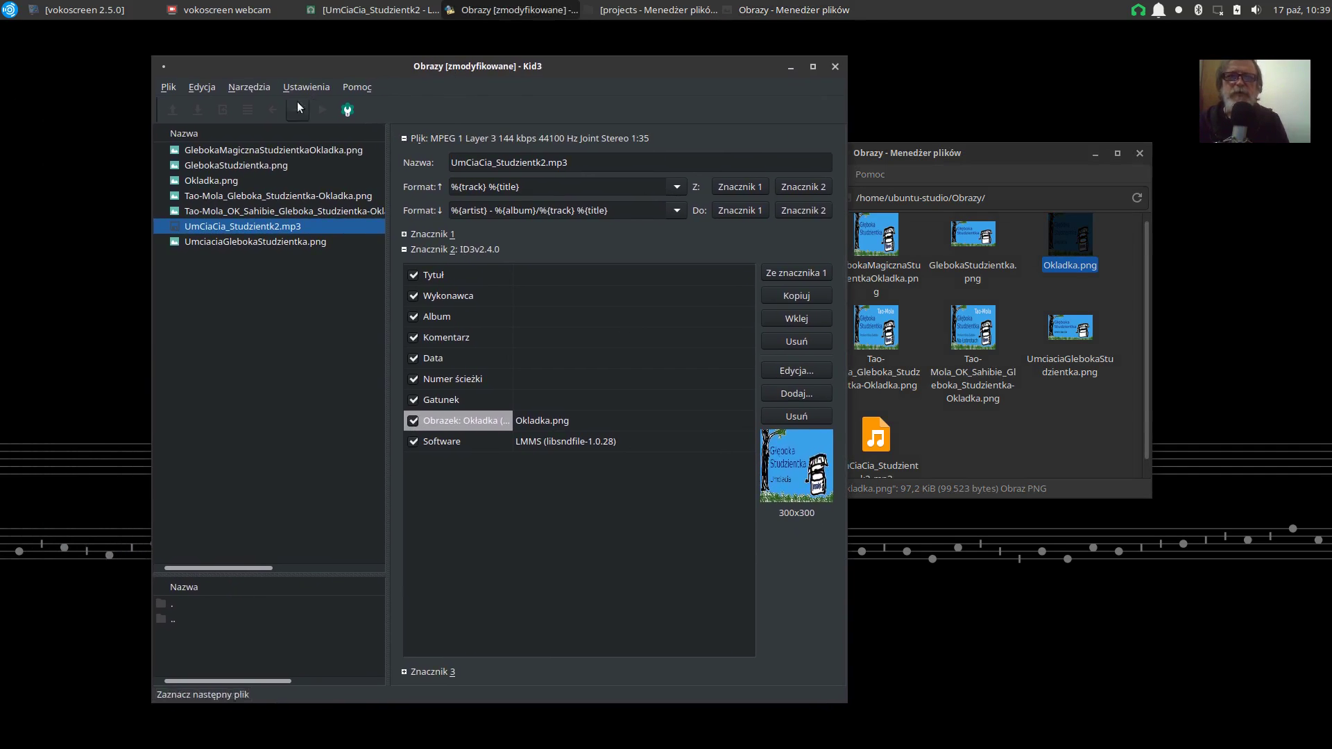
pyautogui.click(170, 93)
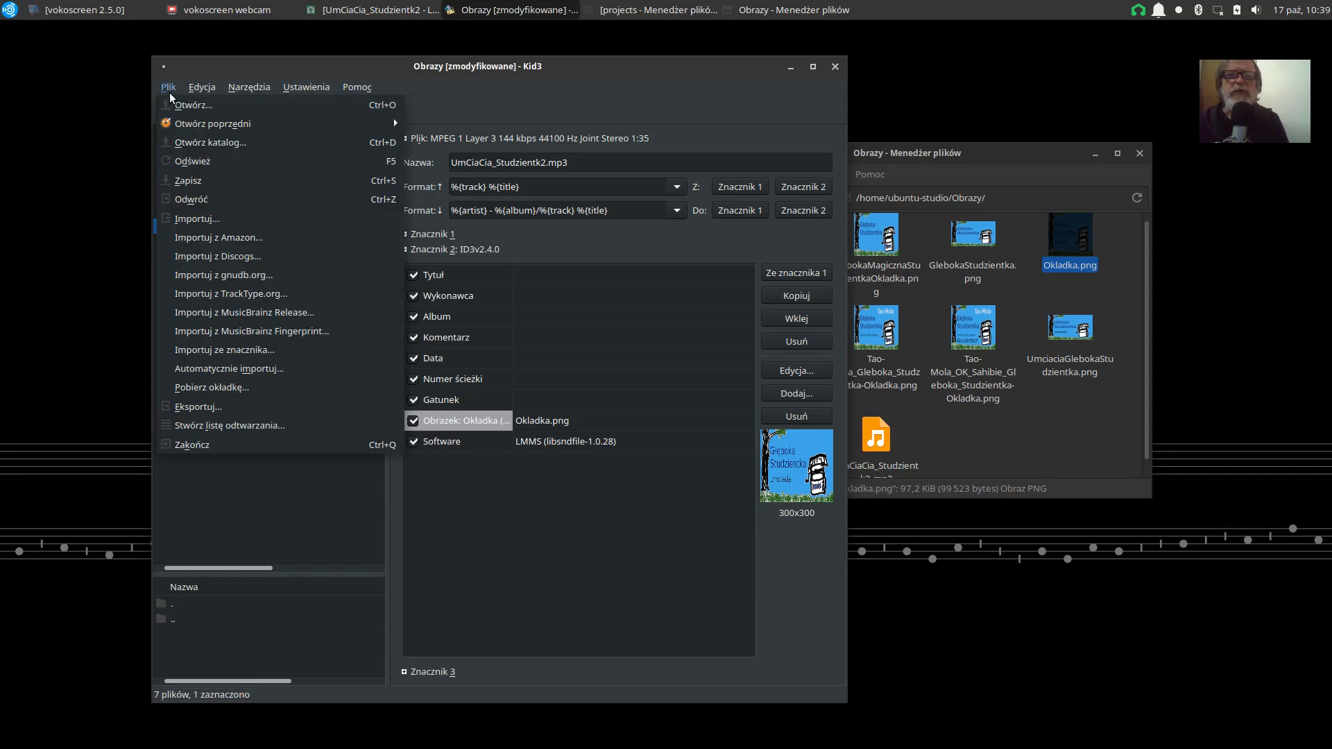
pyautogui.click(198, 182)
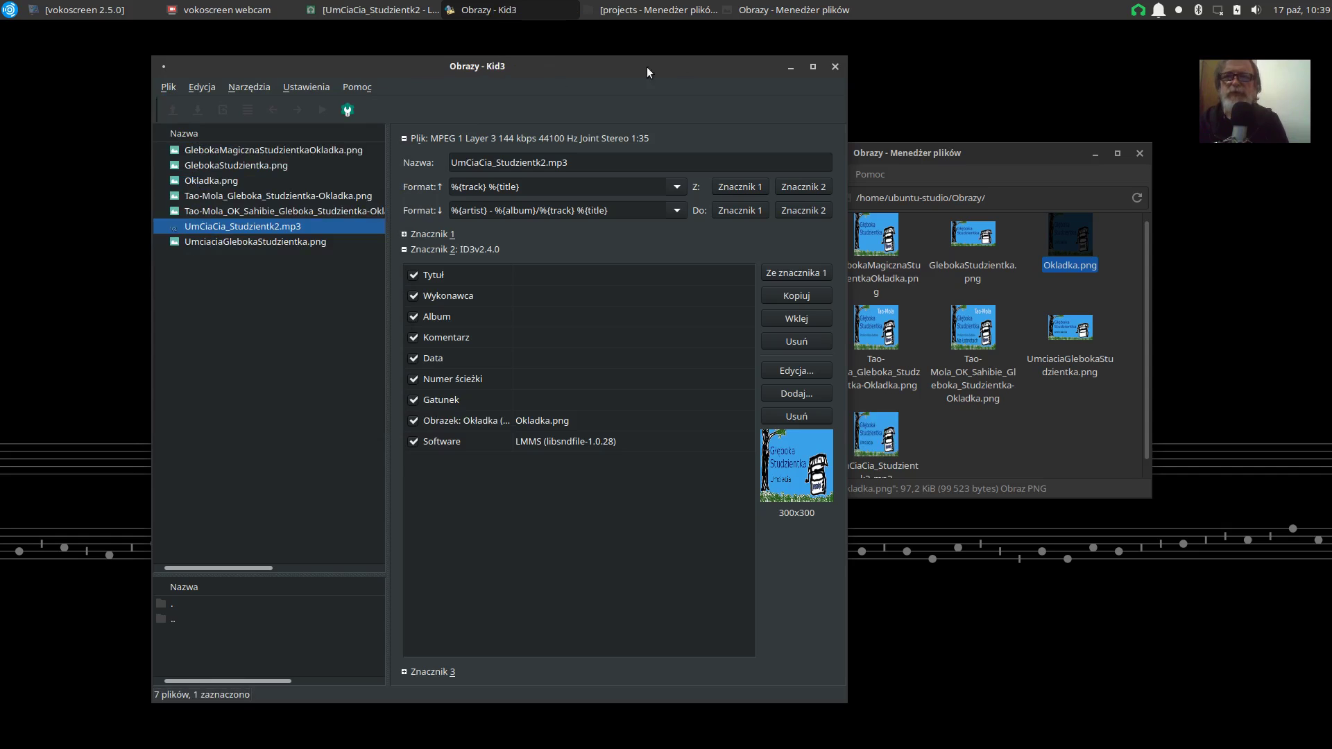
pyautogui.click(835, 66)
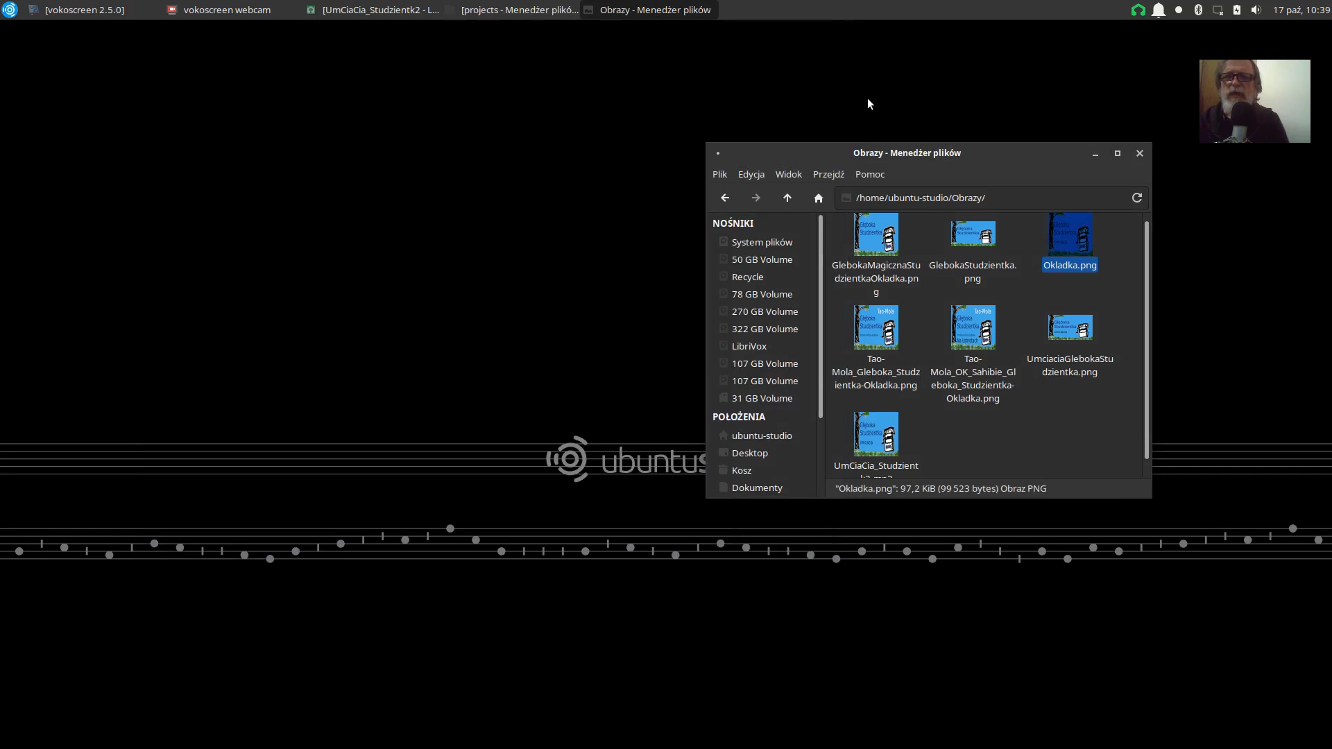
# - Bring up the available file actions for UmCiaCia_Studzientk2.mp3 in the Obrazy folder
pyautogui.moveTo(914, 142); pyautogui.dragTo(724, 106)
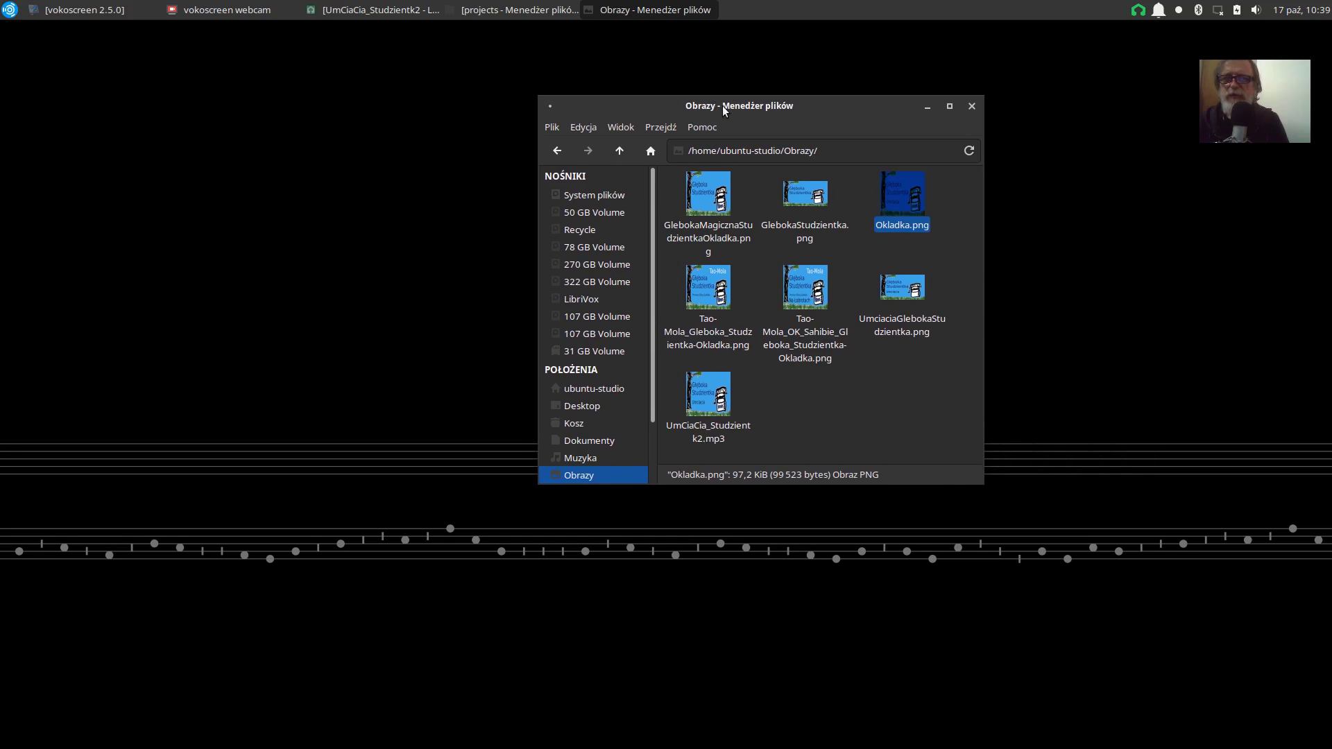
pyautogui.click(704, 403)
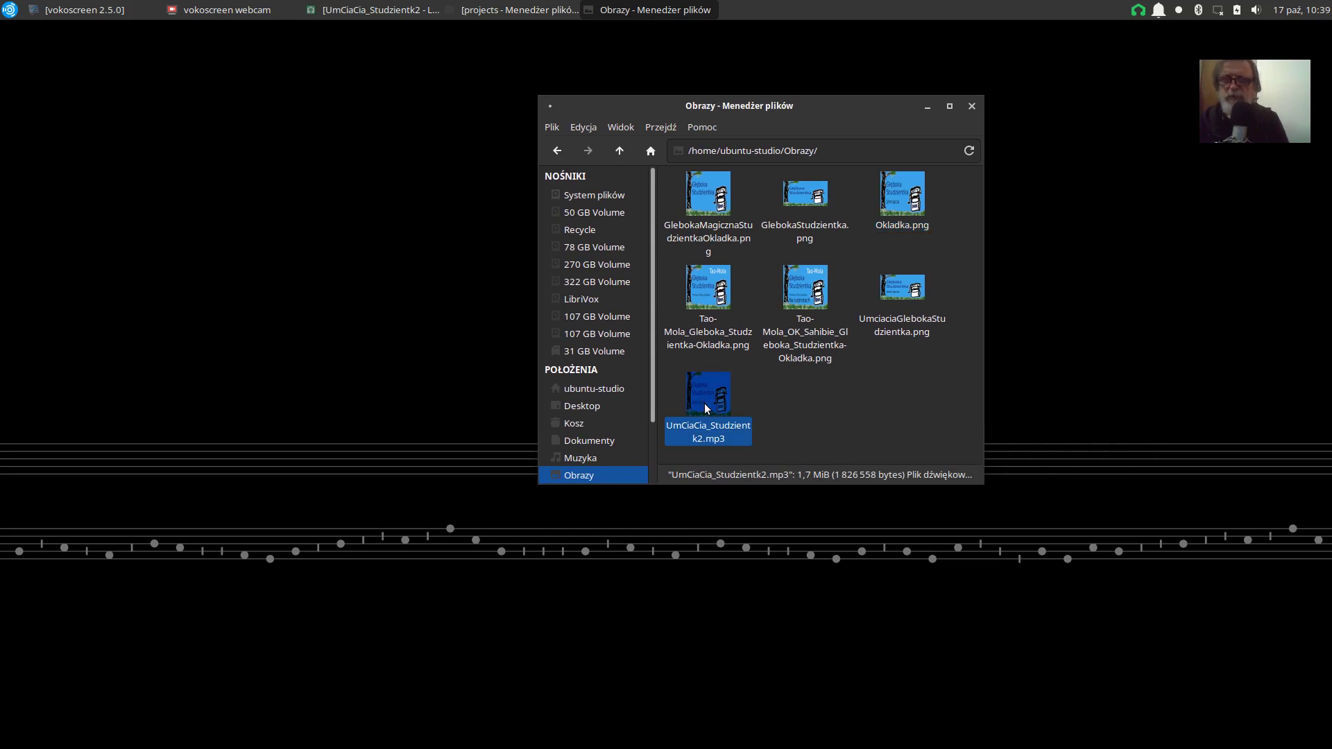
pyautogui.rightClick(705, 403)
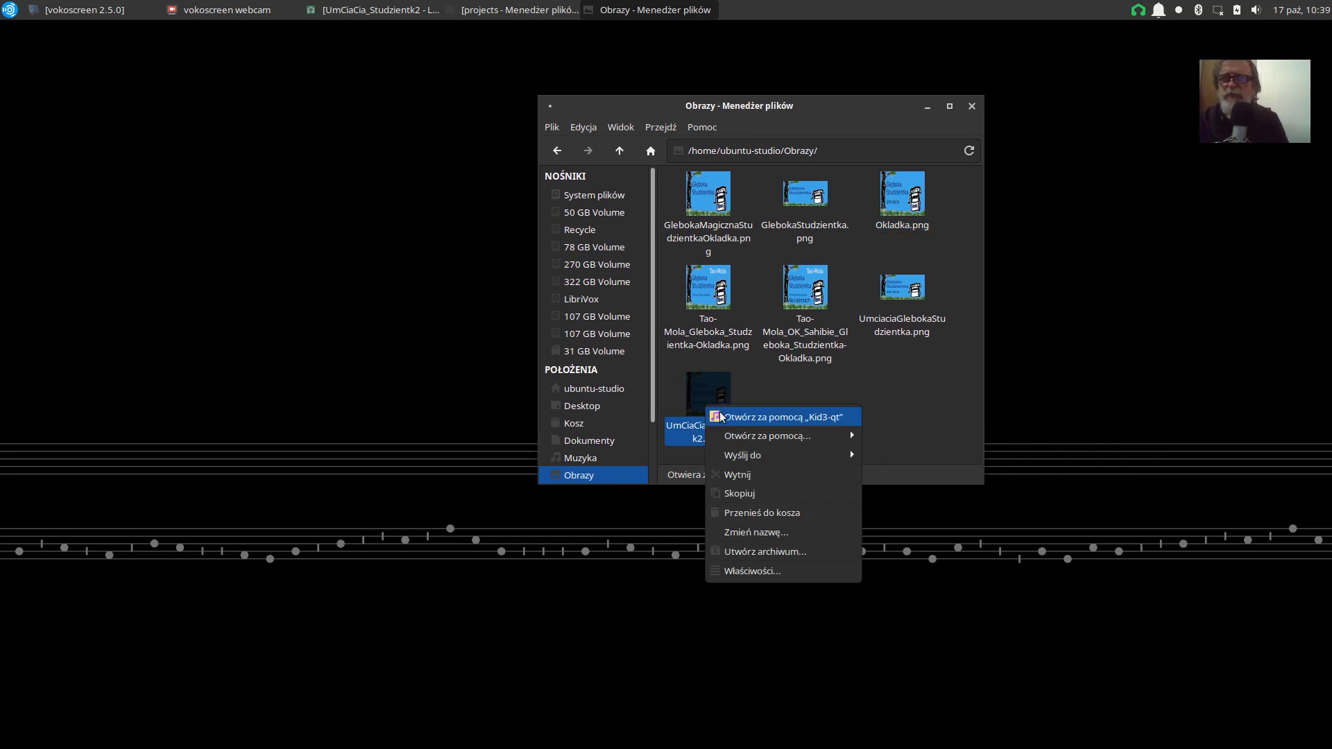